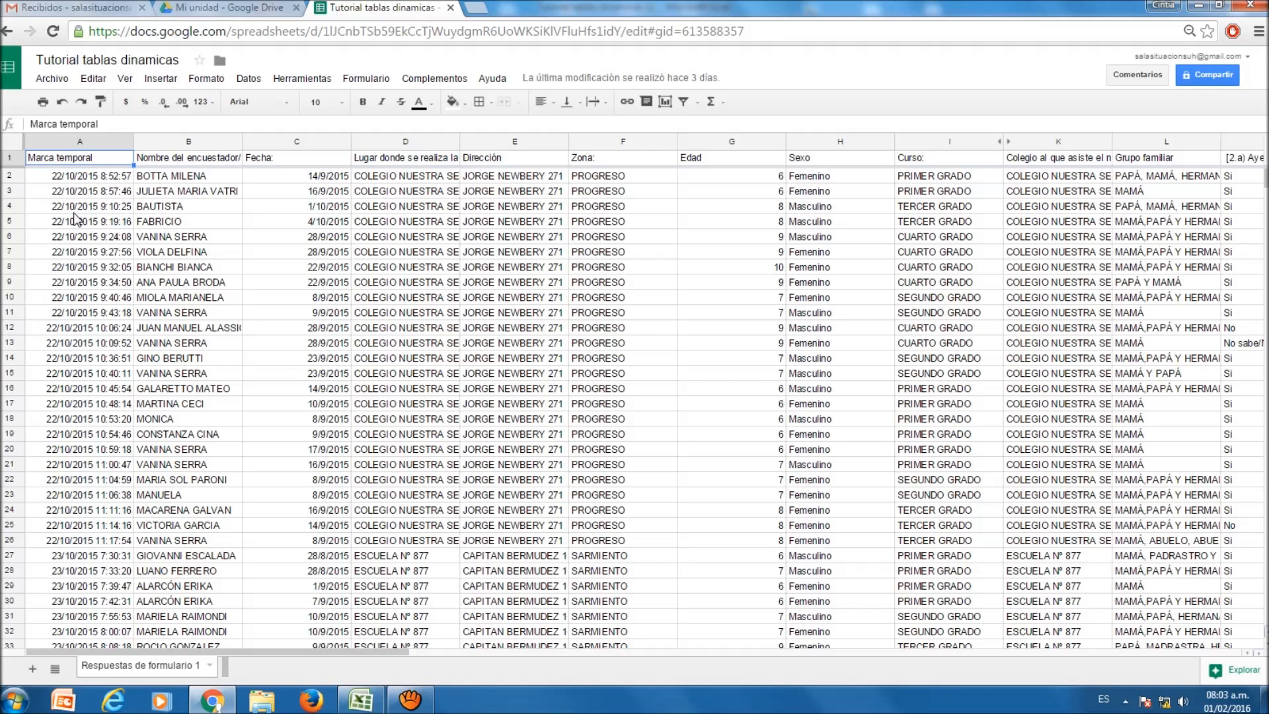
# Download the spreadsheet in Microsoft Excel (.xlsx) format and switch to the workbook in Excel
pyautogui.click(51, 81)
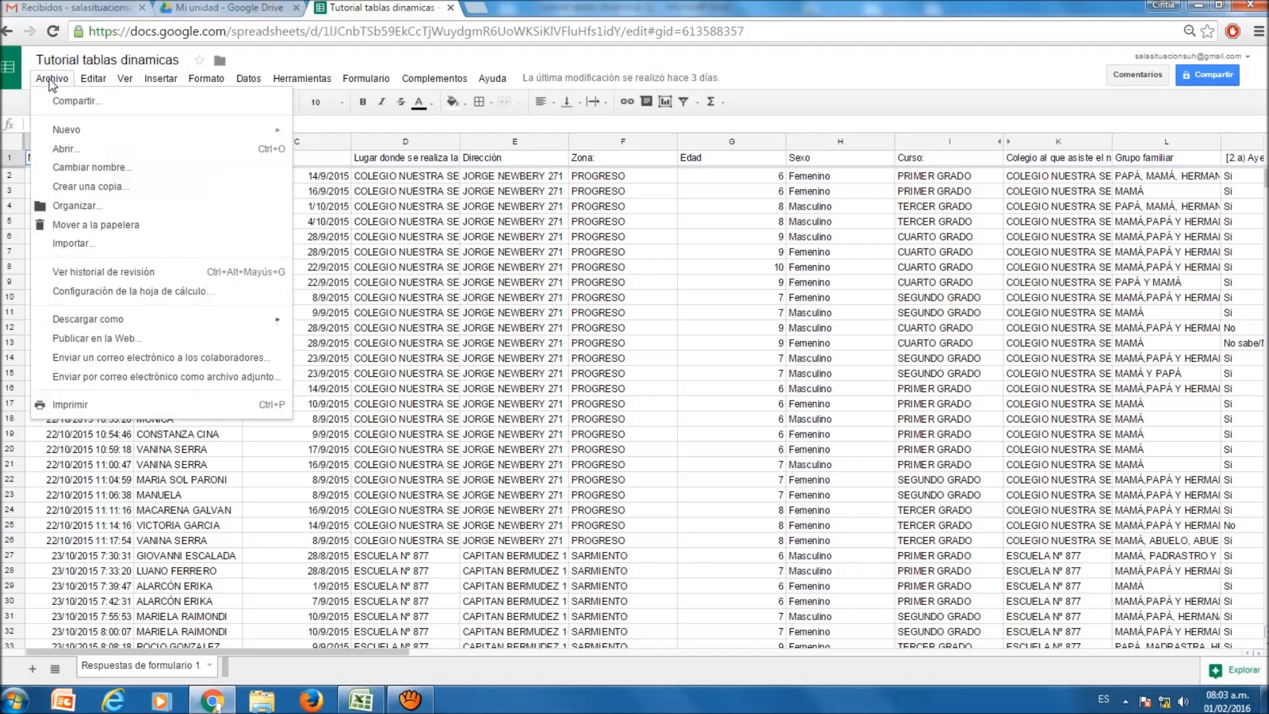
pyautogui.moveTo(106, 322)
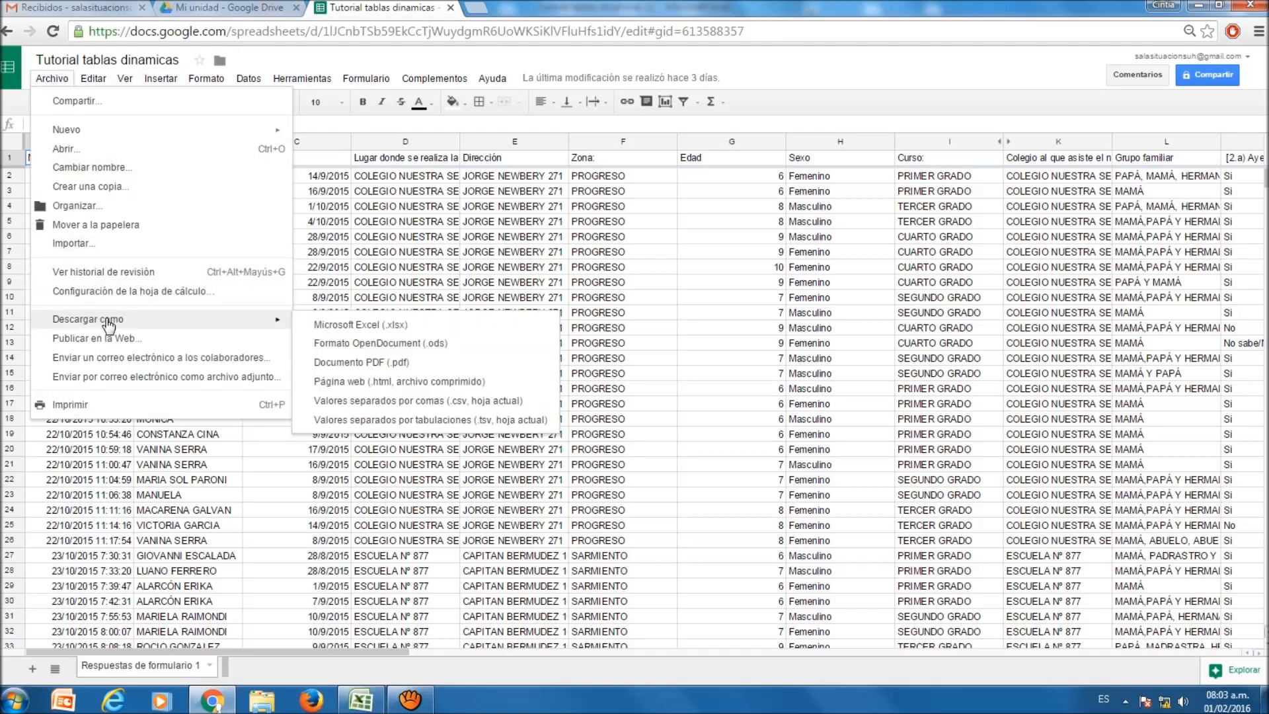
pyautogui.click(354, 326)
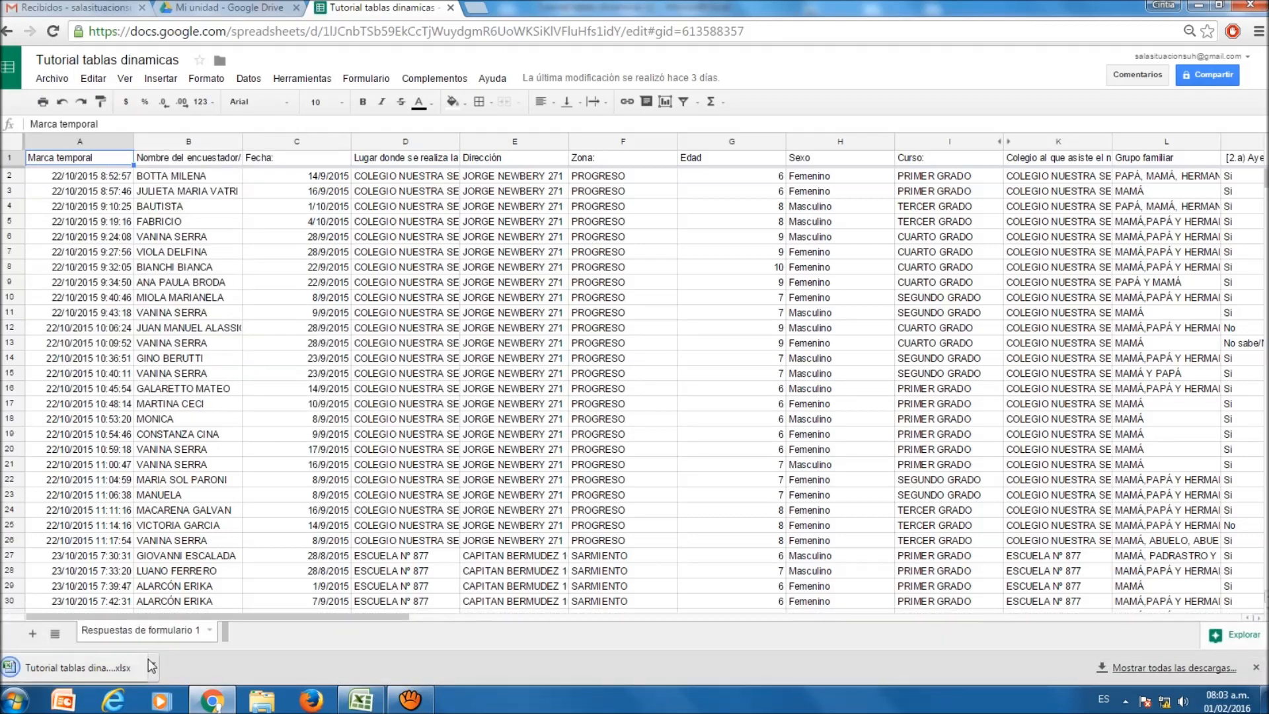
pyautogui.click(372, 706)
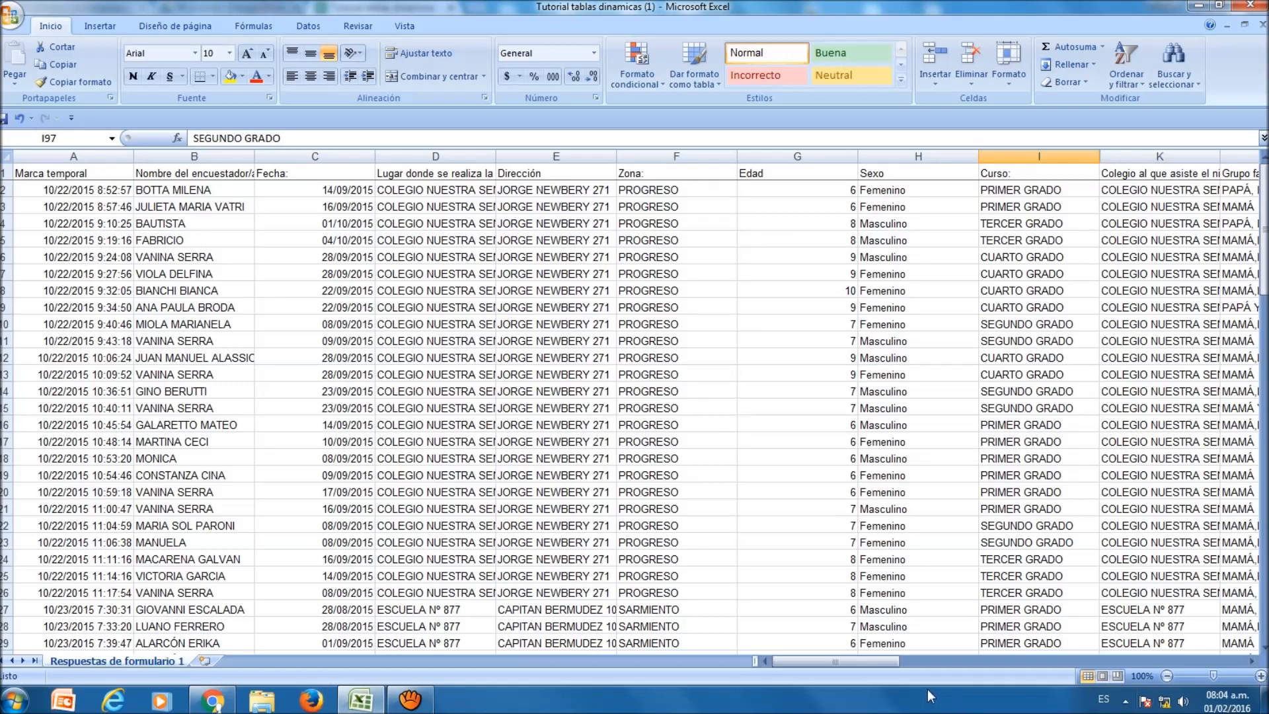
# Replace the numeric entry in cell I73 of the Curso column with CUARTO GRADO
pyautogui.moveTo(859, 661); pyautogui.dragTo(882, 665)
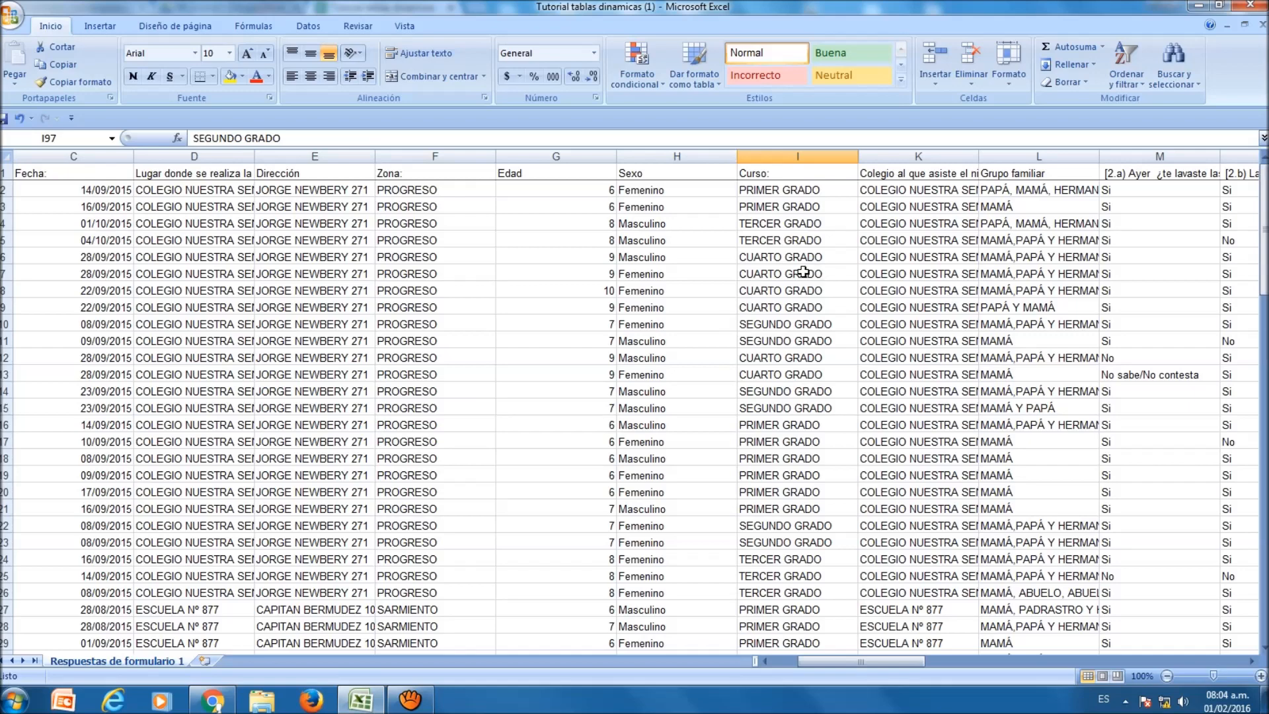
pyautogui.scroll(-12, 870, 480)
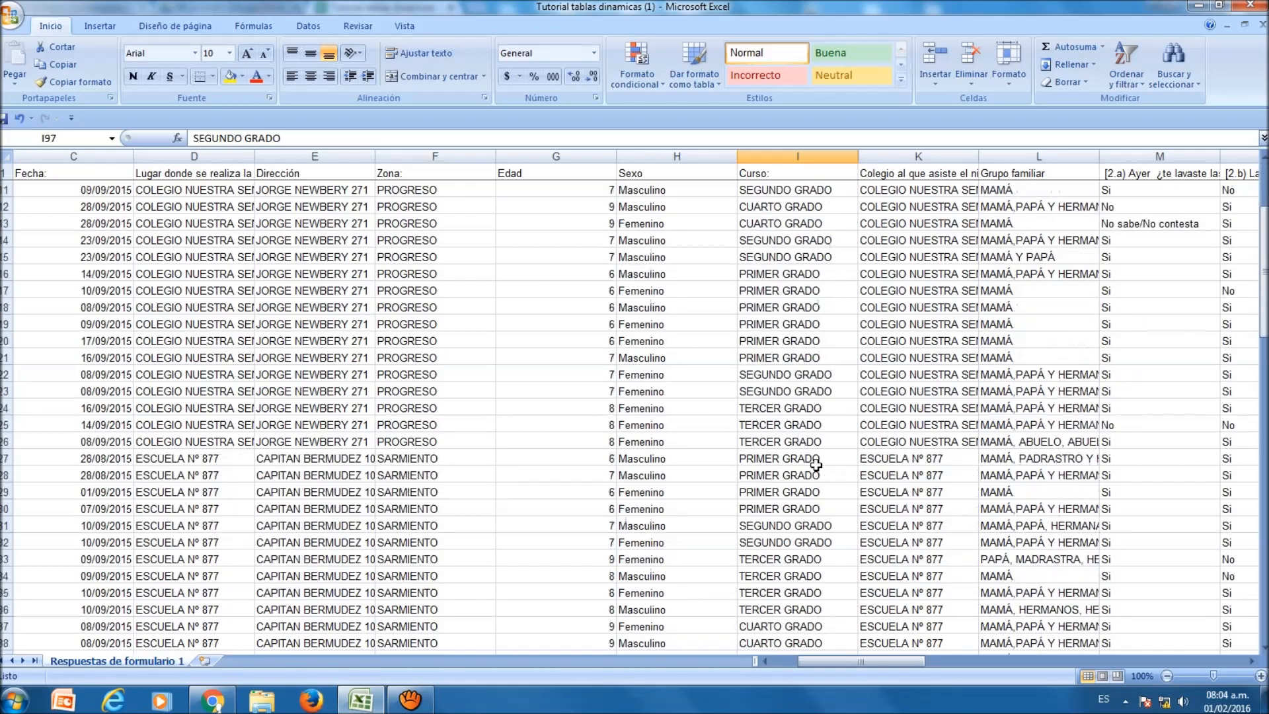
pyautogui.scroll(-7, 818, 461)
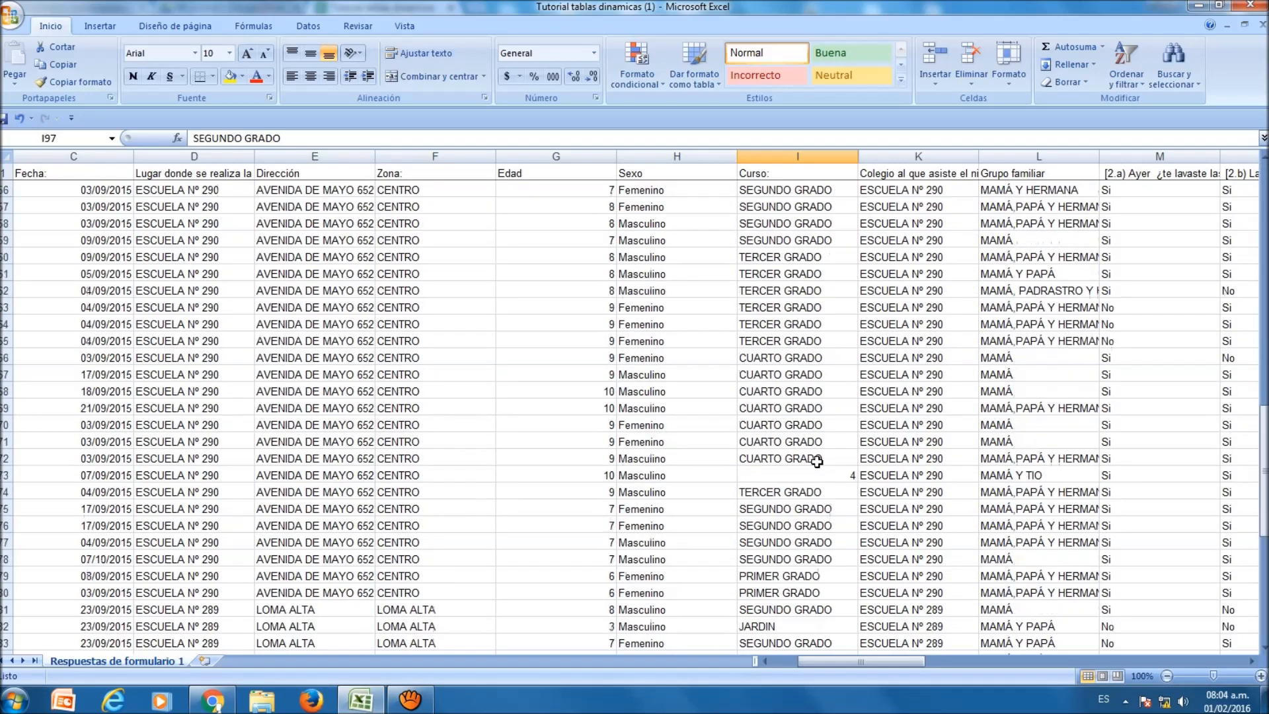
pyautogui.click(827, 423)
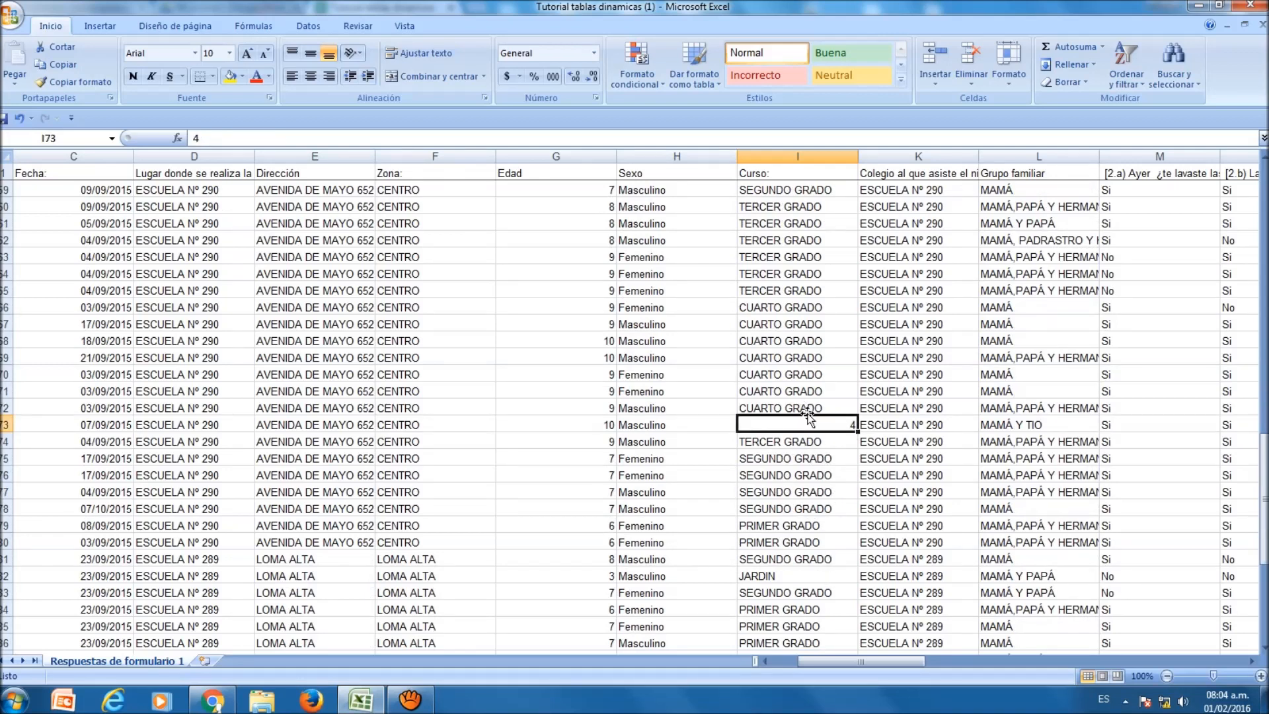
pyautogui.write('cUARTO GRADO')
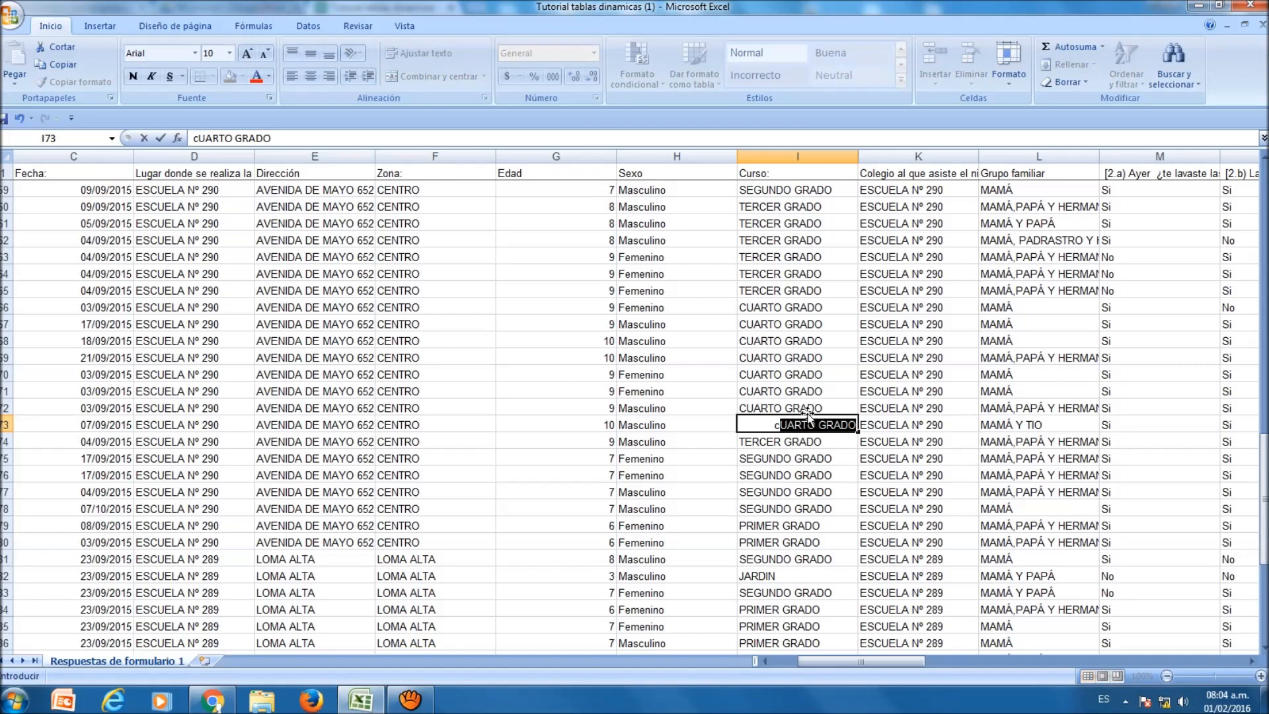
pyautogui.press('Return')
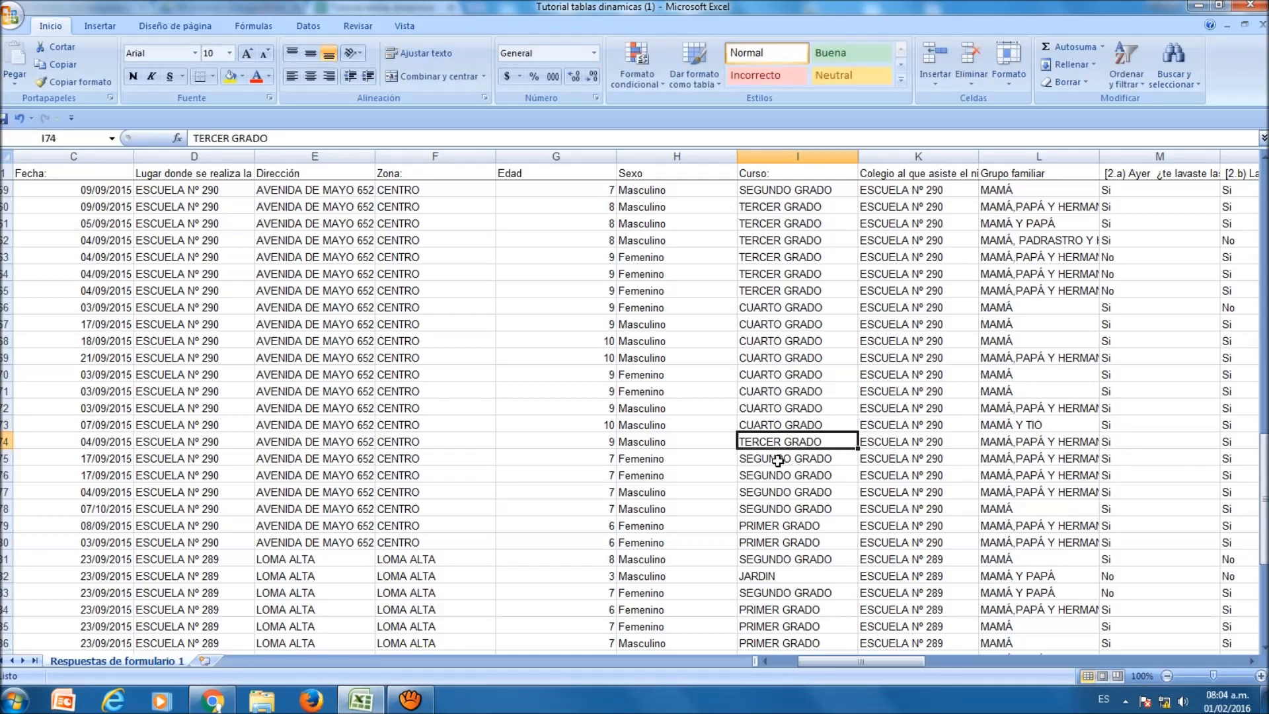
# Replace the numeric entry in cell I96 of the Curso column with CUARTO GRADO
pyautogui.scroll(-3, 781, 495)
pyautogui.scroll(-3, 781, 495)
pyautogui.click(790, 507)
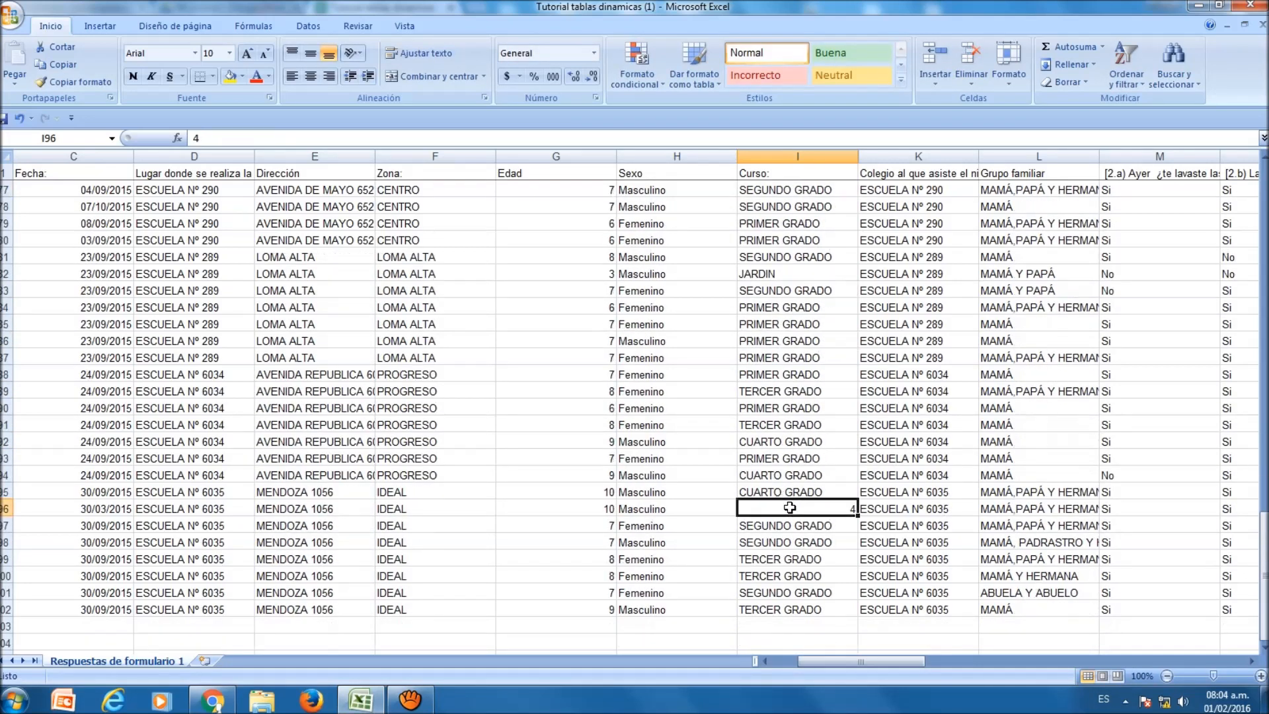
pyautogui.write('cuaRTO GRADO')
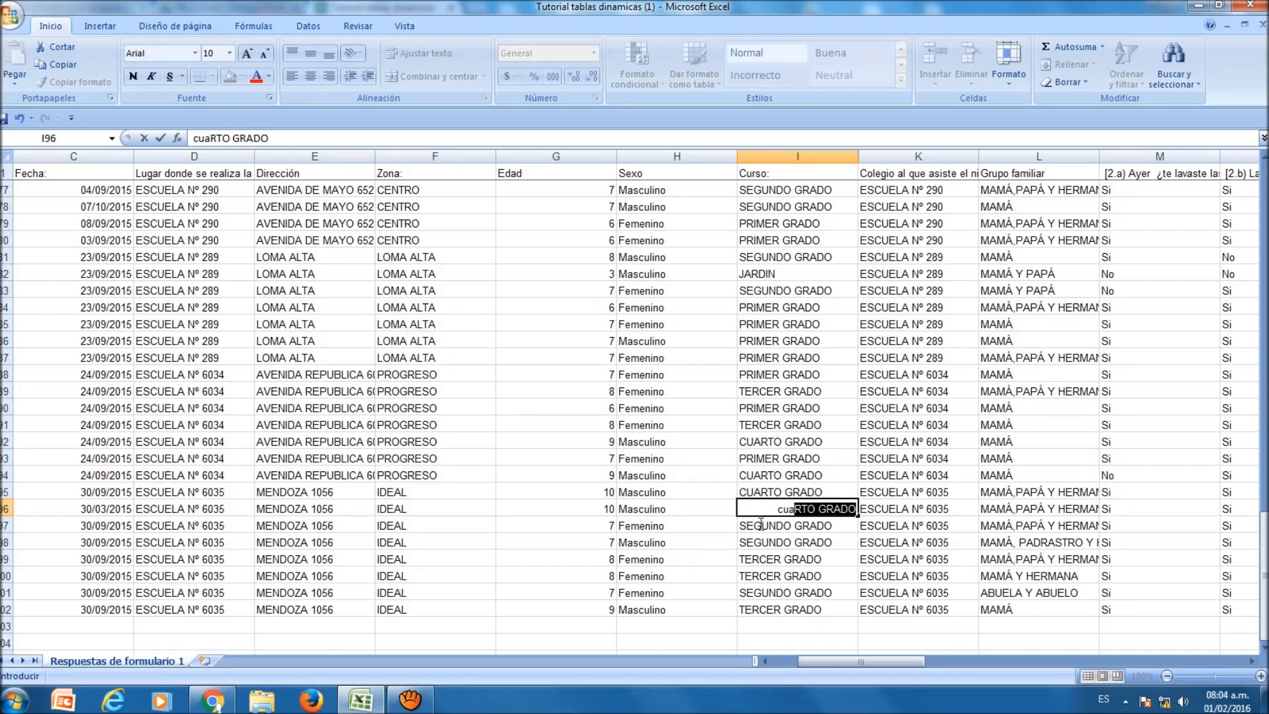
pyautogui.click(796, 529)
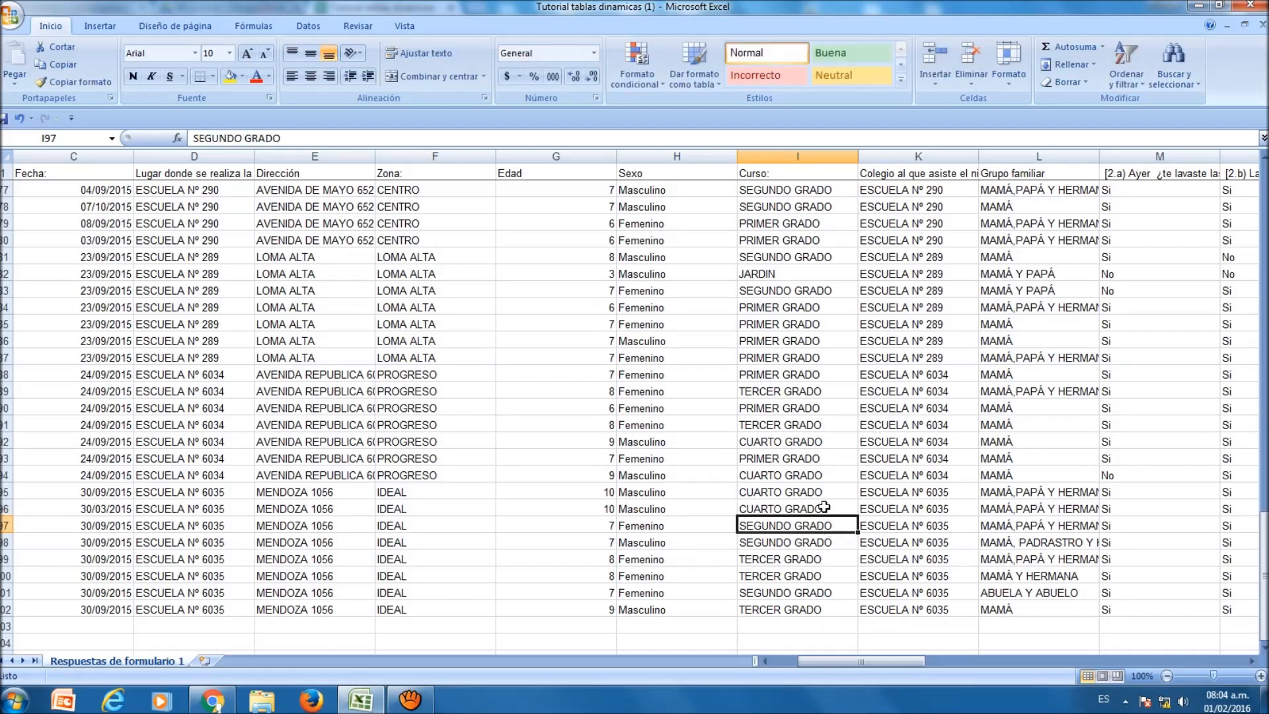
# Delete column AB, which holds the open-ended question "2.o.i) Contanos brevemente a qué le prestas atención"
pyautogui.scroll(10, 1131, 294)
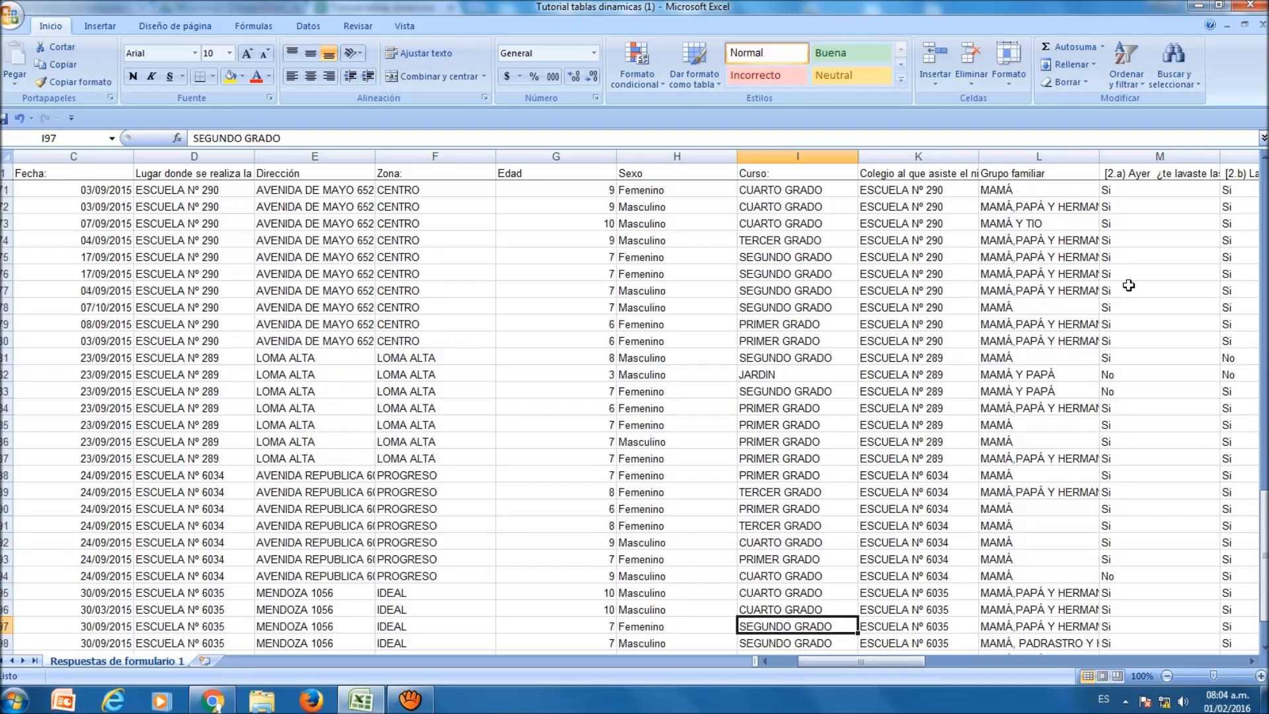
pyautogui.scroll(15, 1131, 294)
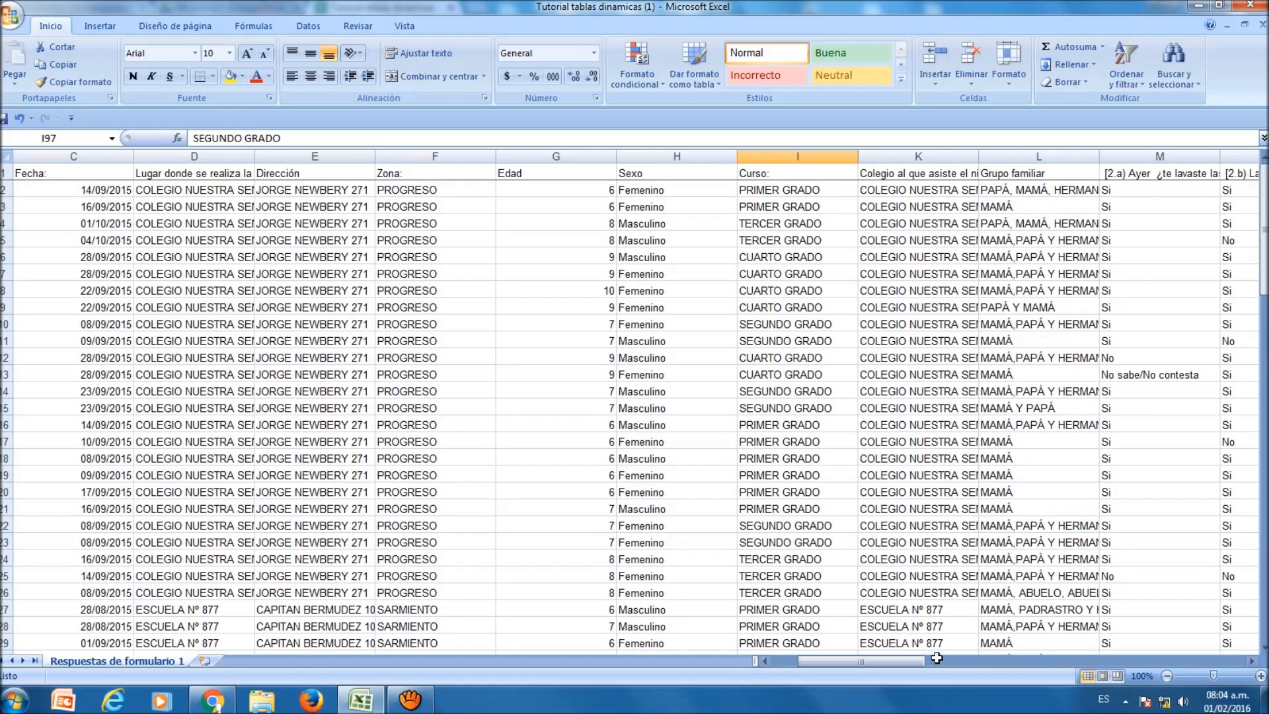
pyautogui.moveTo(909, 662); pyautogui.dragTo(947, 672)
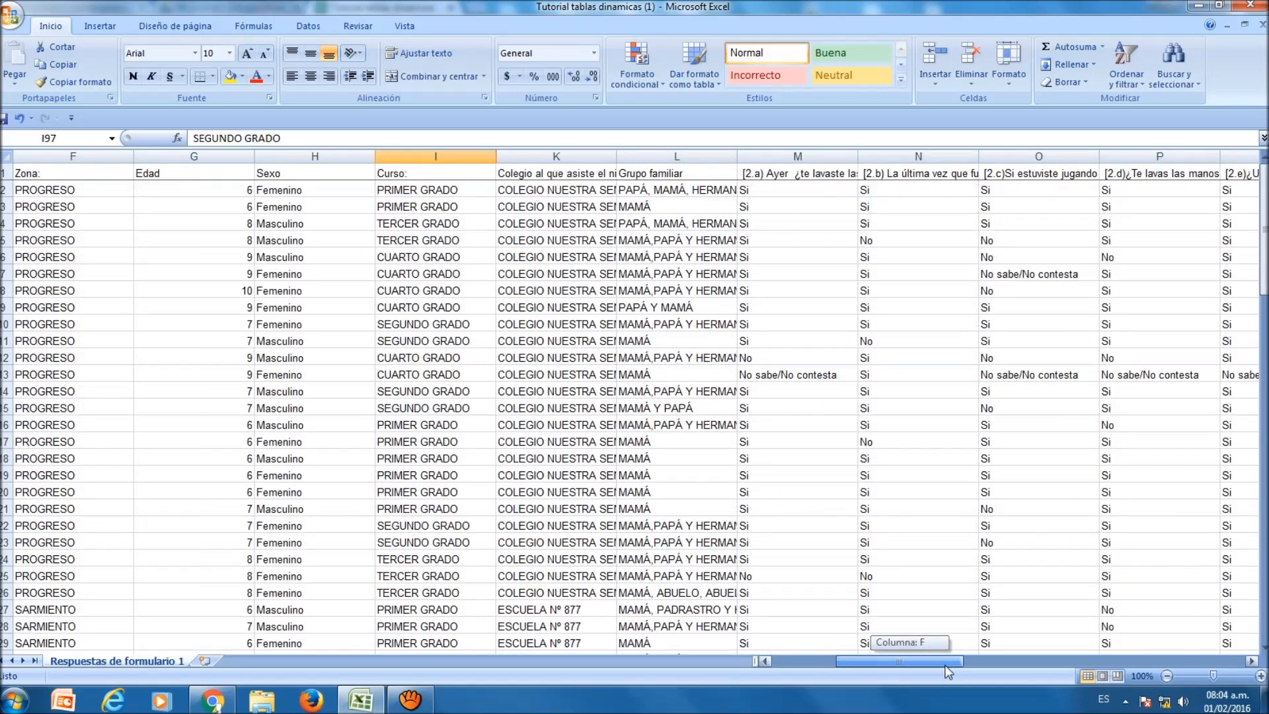
pyautogui.moveTo(946, 665); pyautogui.dragTo(1072, 664)
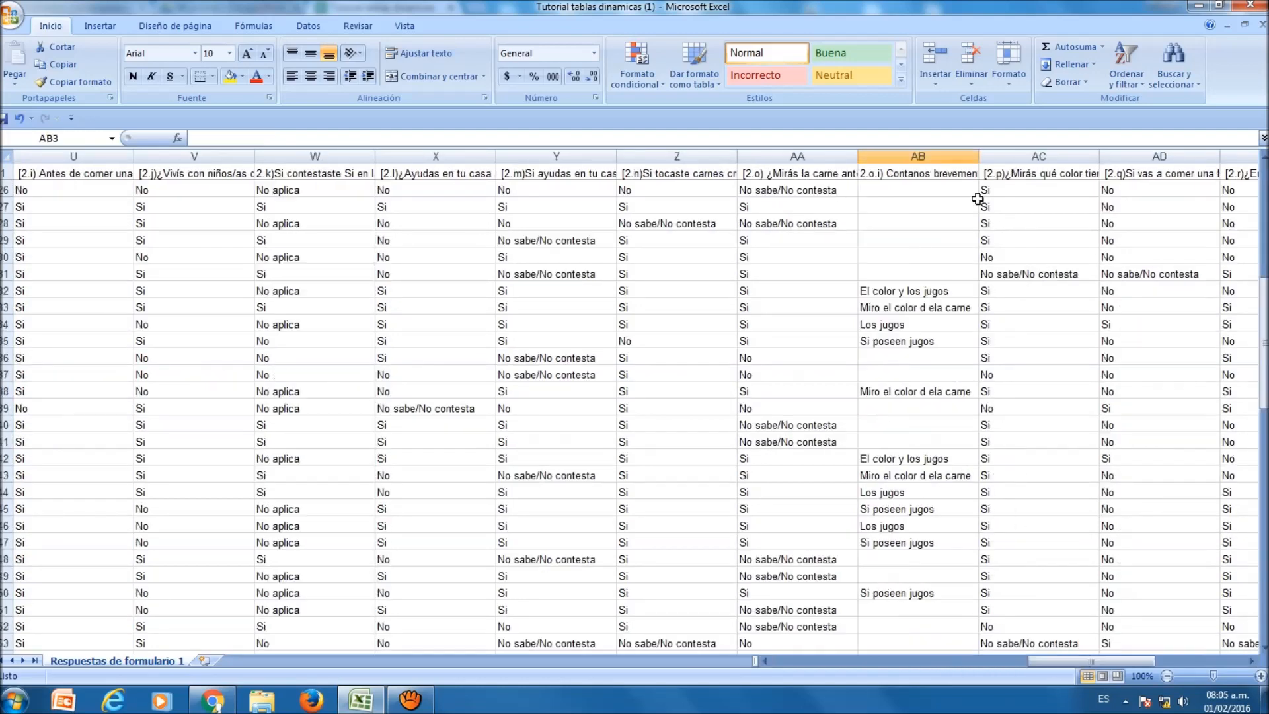
pyautogui.scroll(8, 975, 202)
pyautogui.scroll(-8, 958, 260)
pyautogui.scroll(-2, 953, 251)
pyautogui.scroll(2, 962, 271)
pyautogui.click(939, 156)
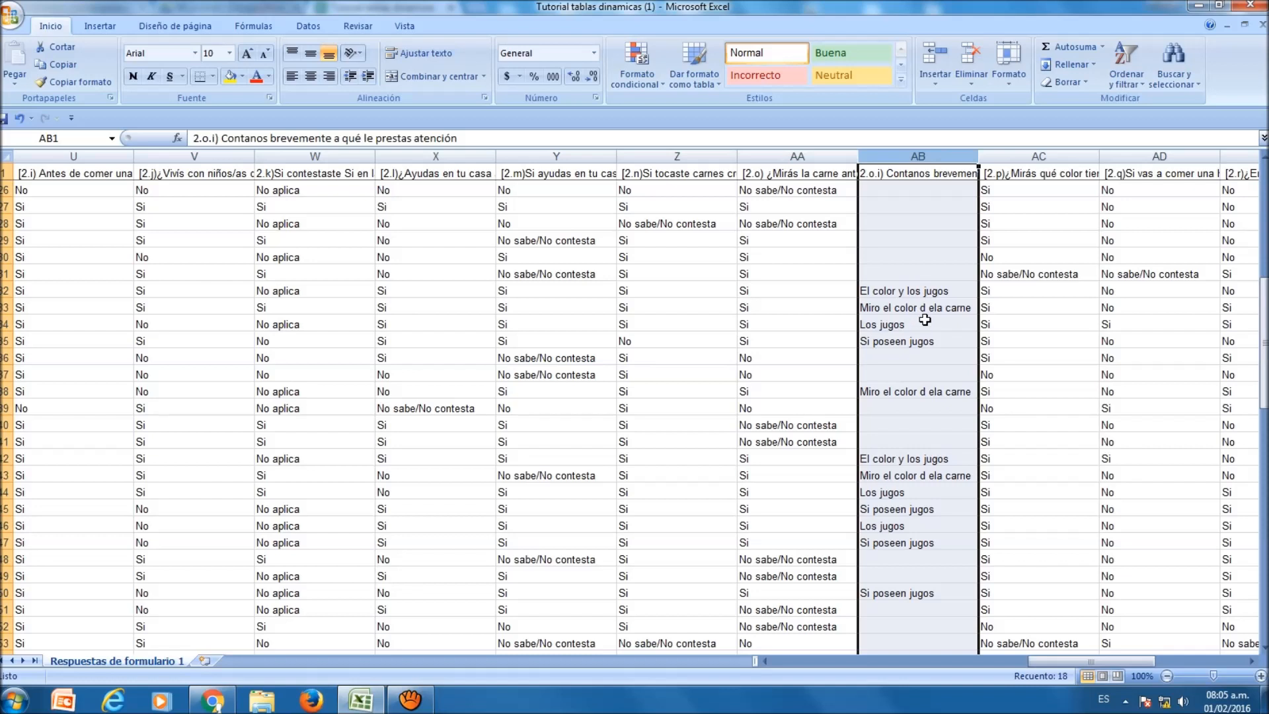
pyautogui.rightClick(938, 158)
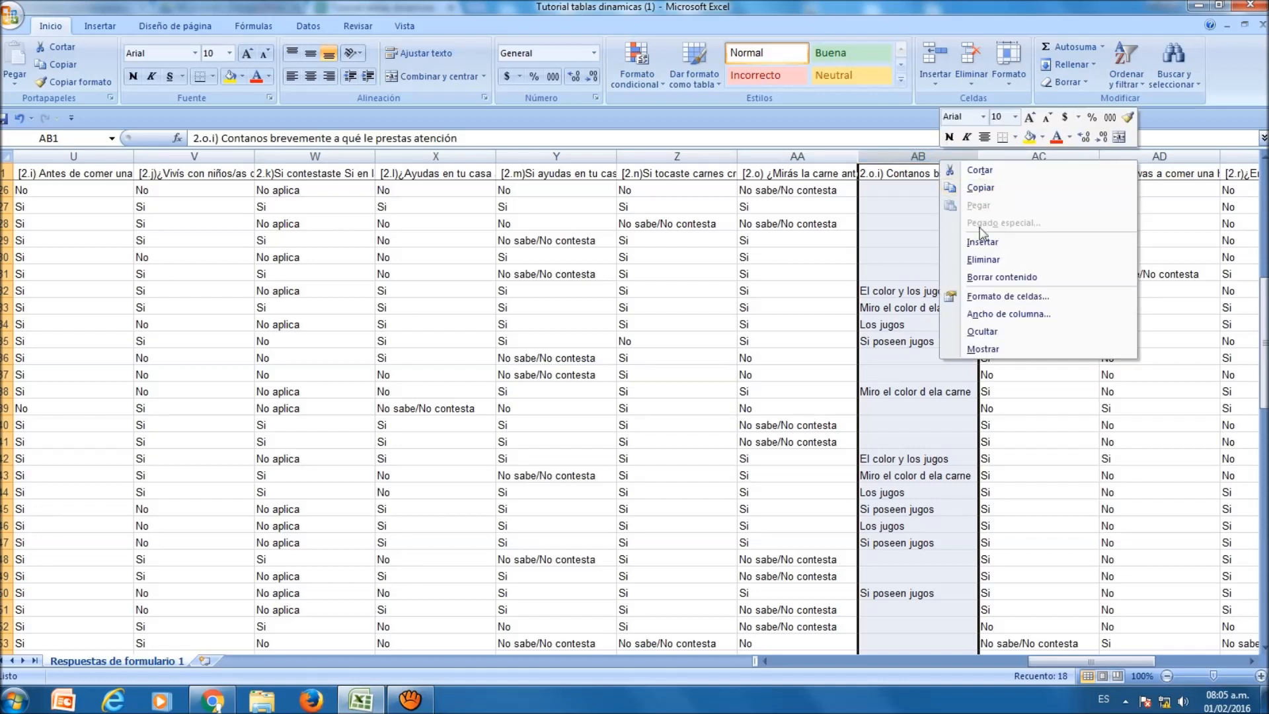
pyautogui.click(984, 260)
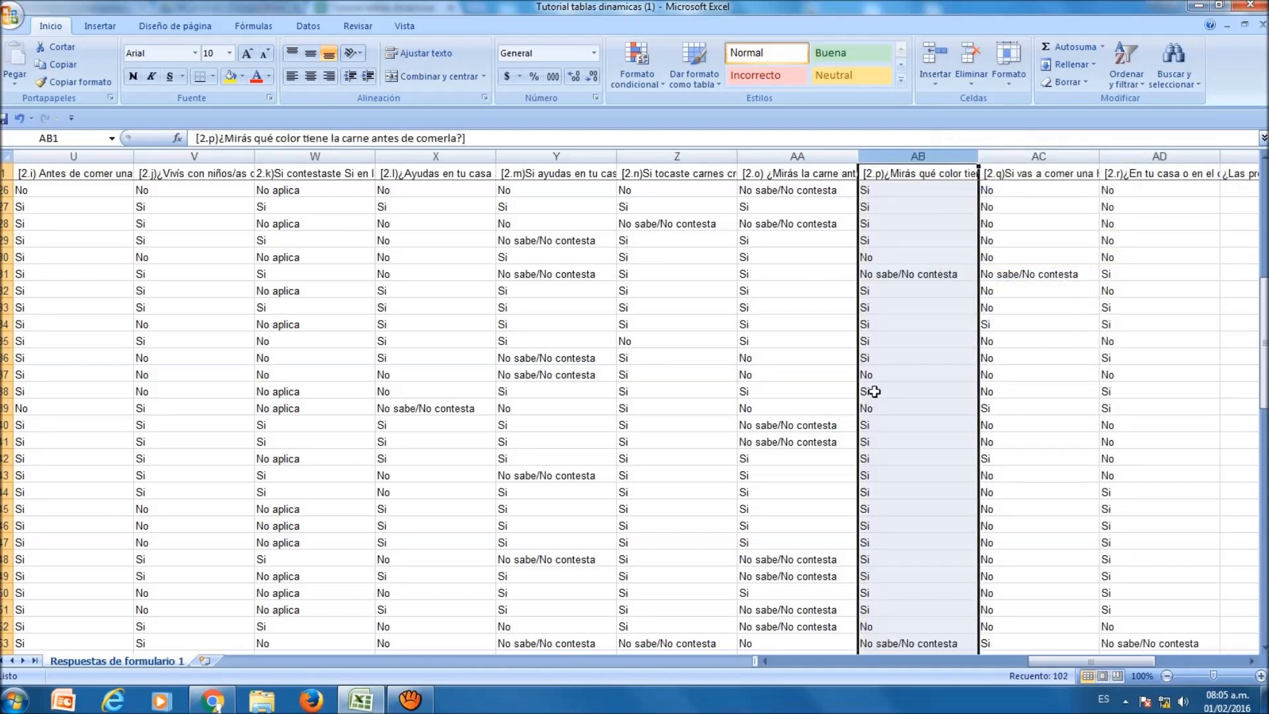
# Delete the "Marca temporal" column at the start of the sheet
pyautogui.moveTo(1090, 661); pyautogui.dragTo(835, 642)
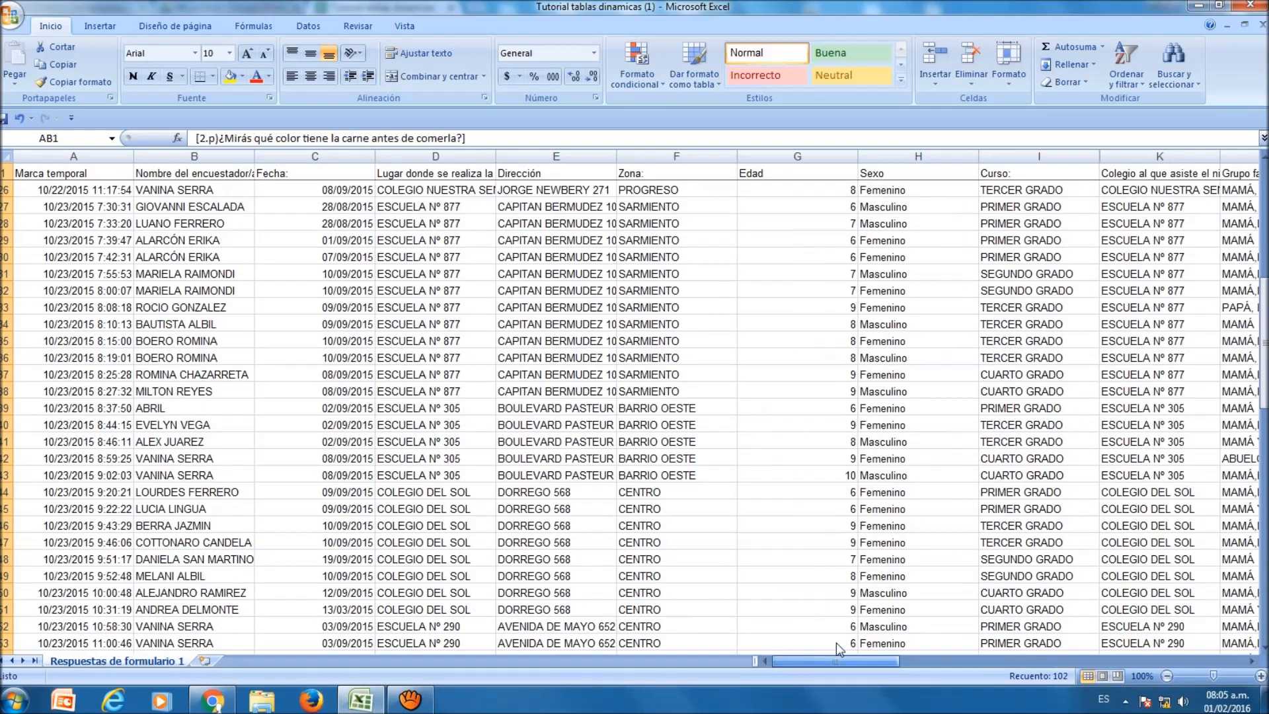
pyautogui.click(67, 157)
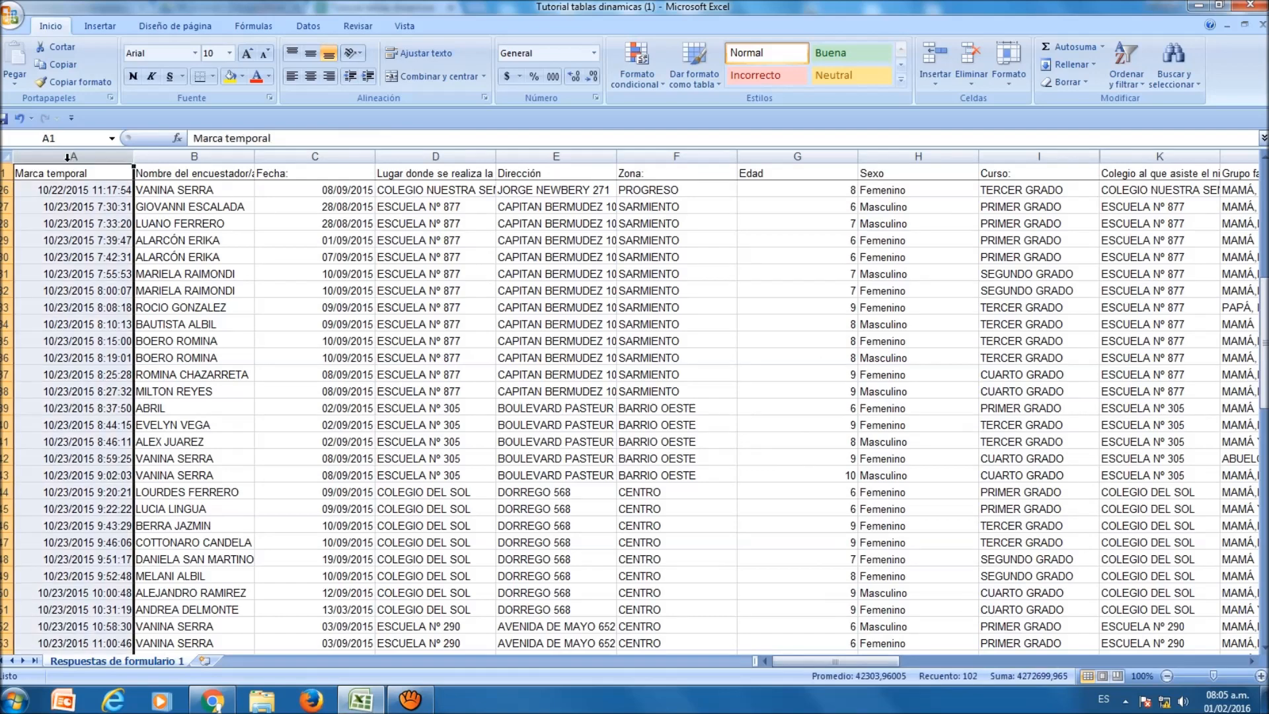
pyautogui.rightClick(68, 157)
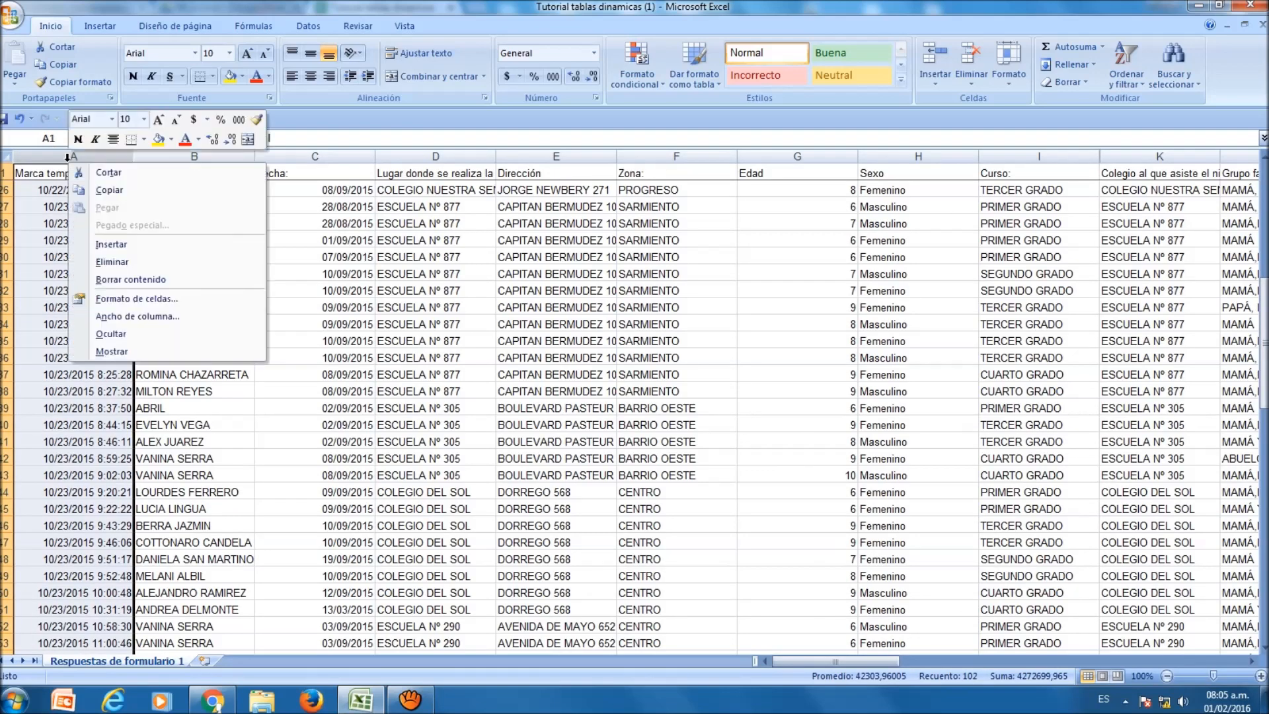
pyautogui.click(129, 264)
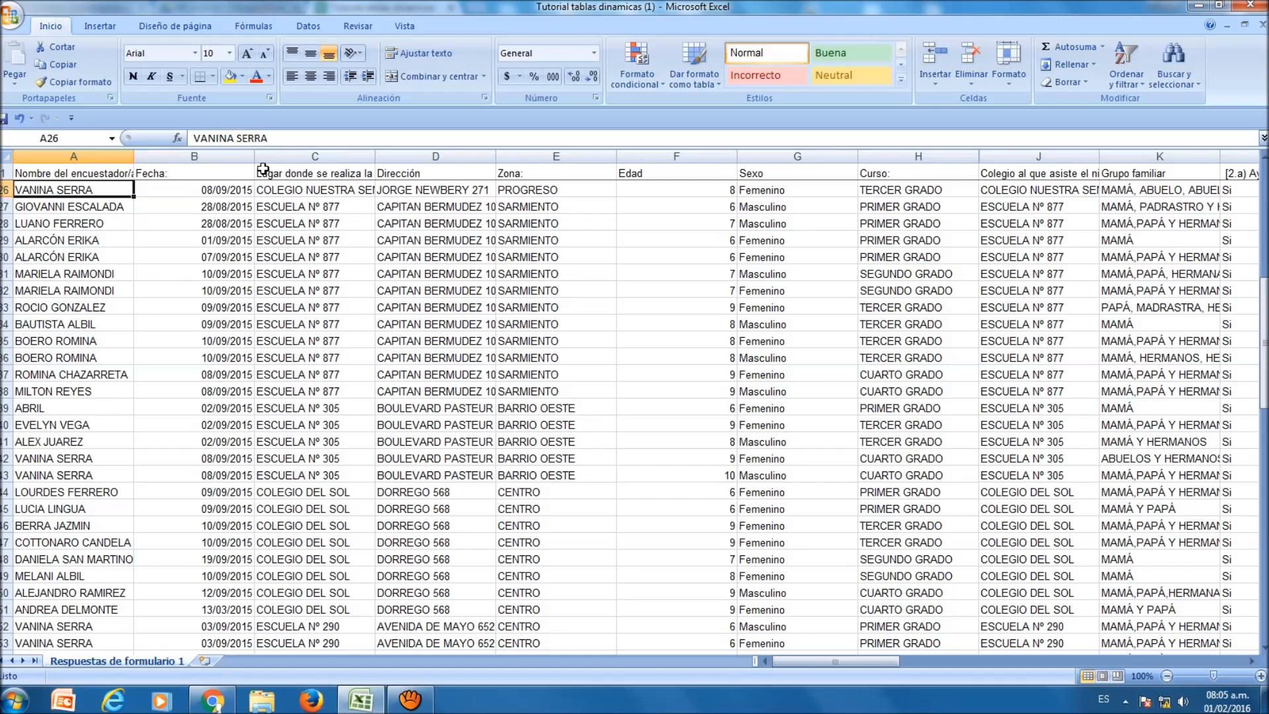
# Define the name "niños" with workbook scope for the range A1:AC102 of Respuestas de formulario 1
pyautogui.click(84, 175)
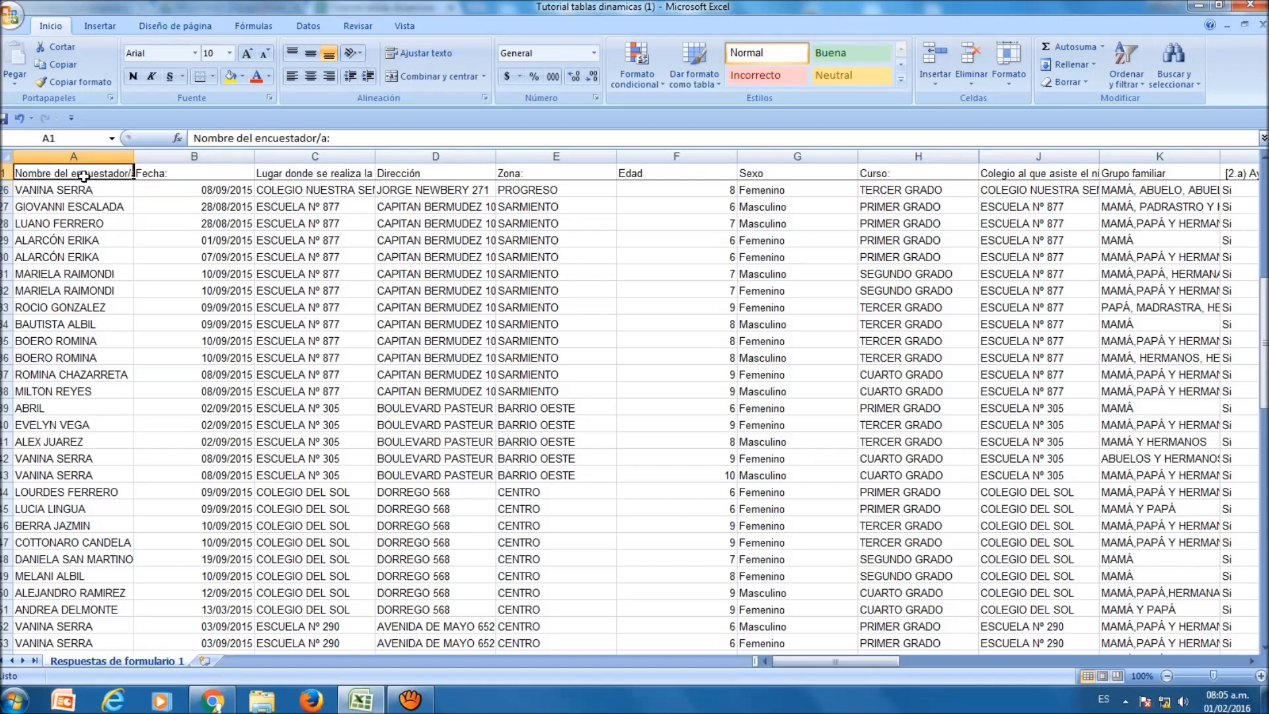
pyautogui.moveTo(84, 175); pyautogui.dragTo(544, 631)
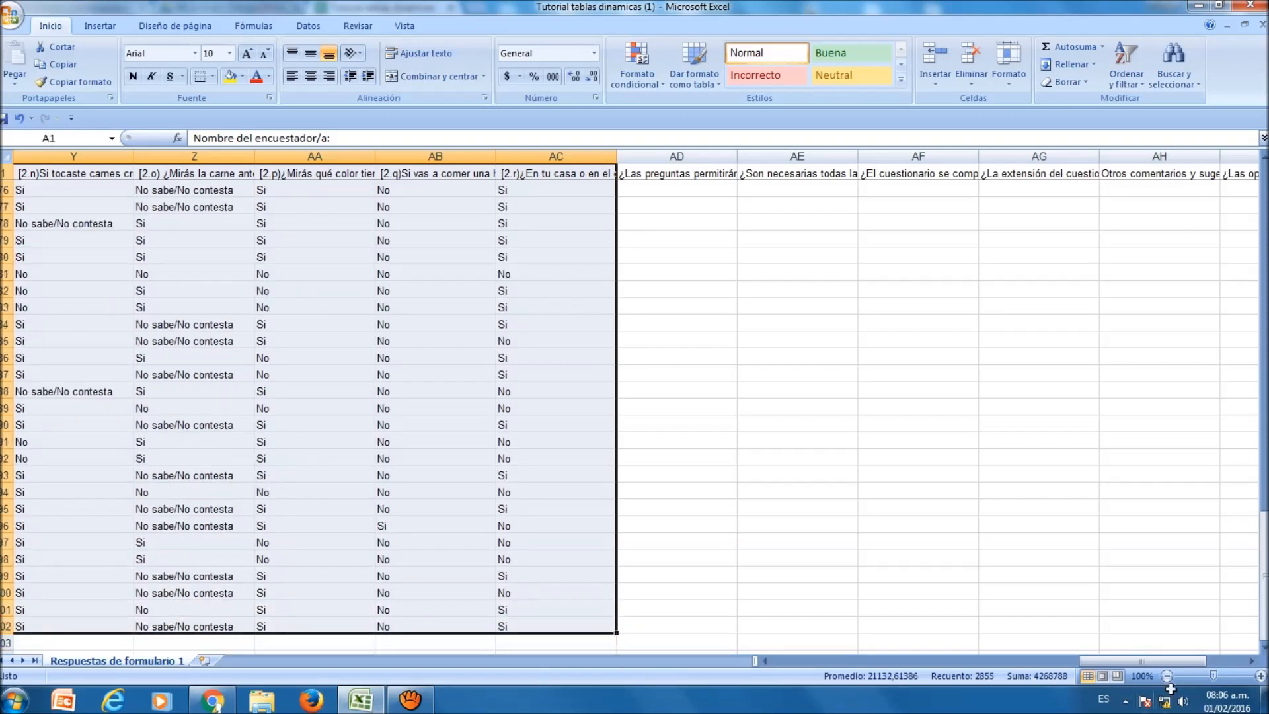
pyautogui.moveTo(1143, 658); pyautogui.dragTo(817, 658)
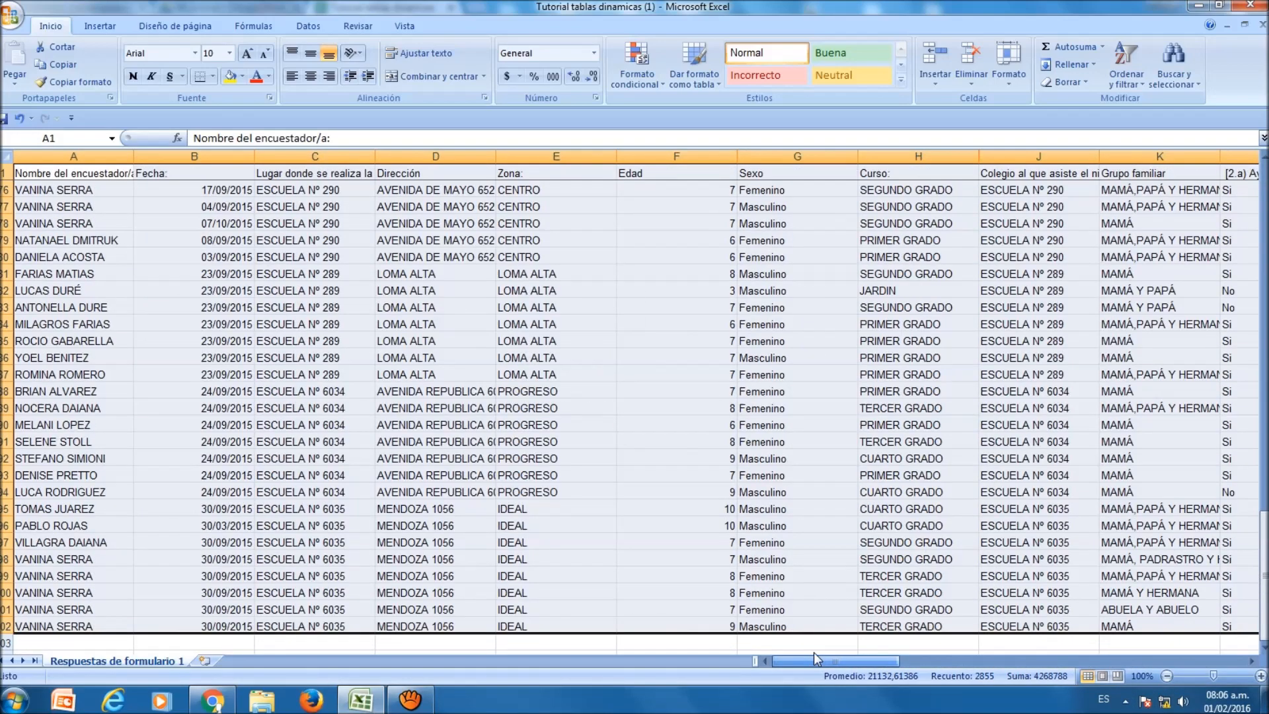
pyautogui.click(263, 29)
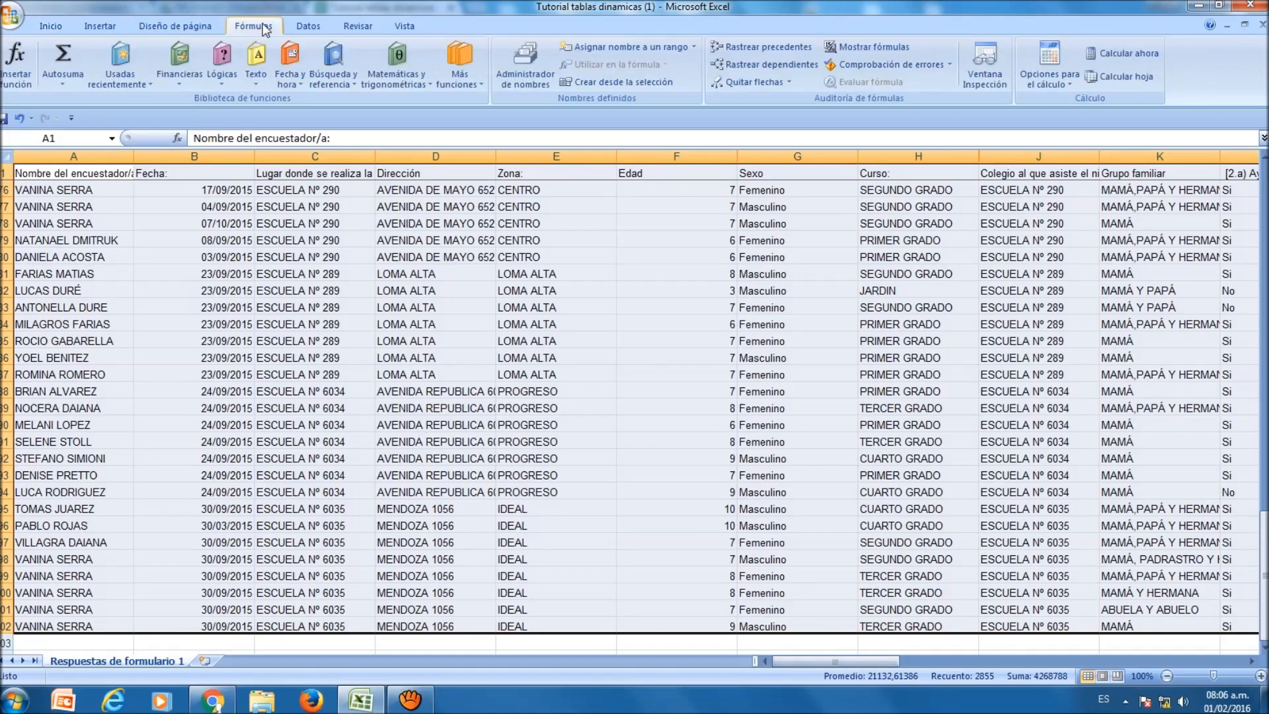
pyautogui.click(526, 80)
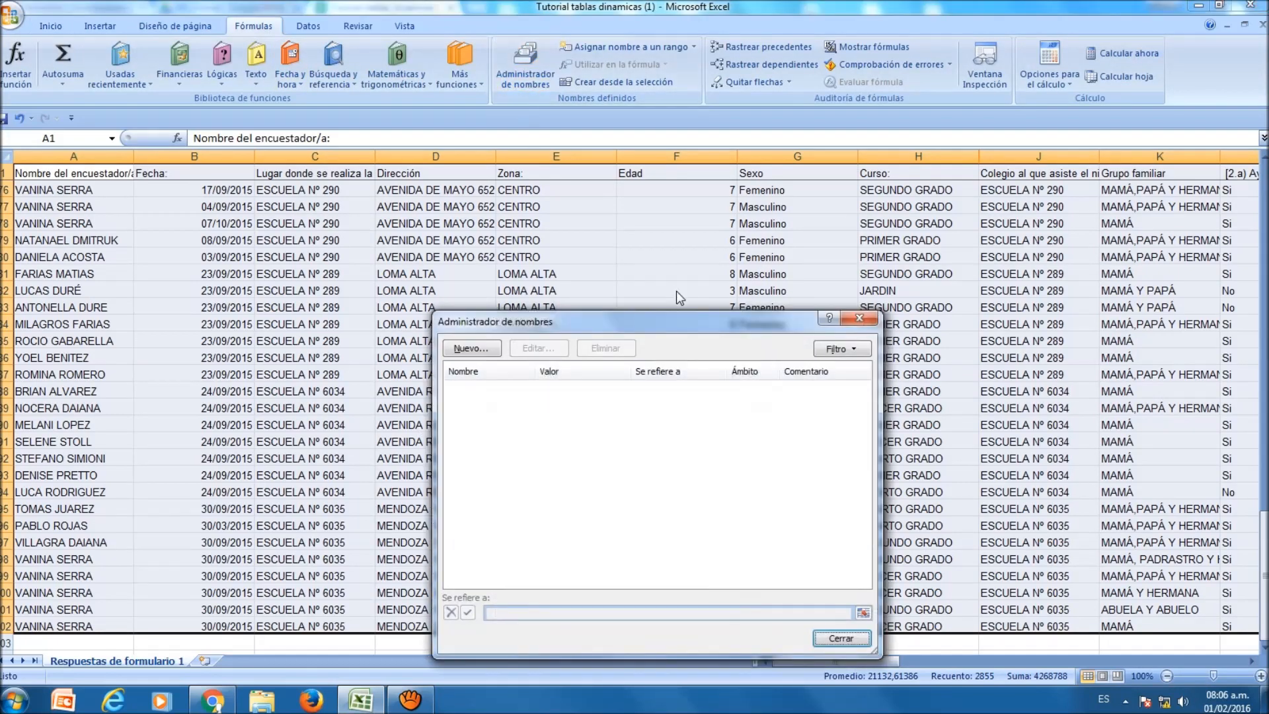
pyautogui.click(471, 348)
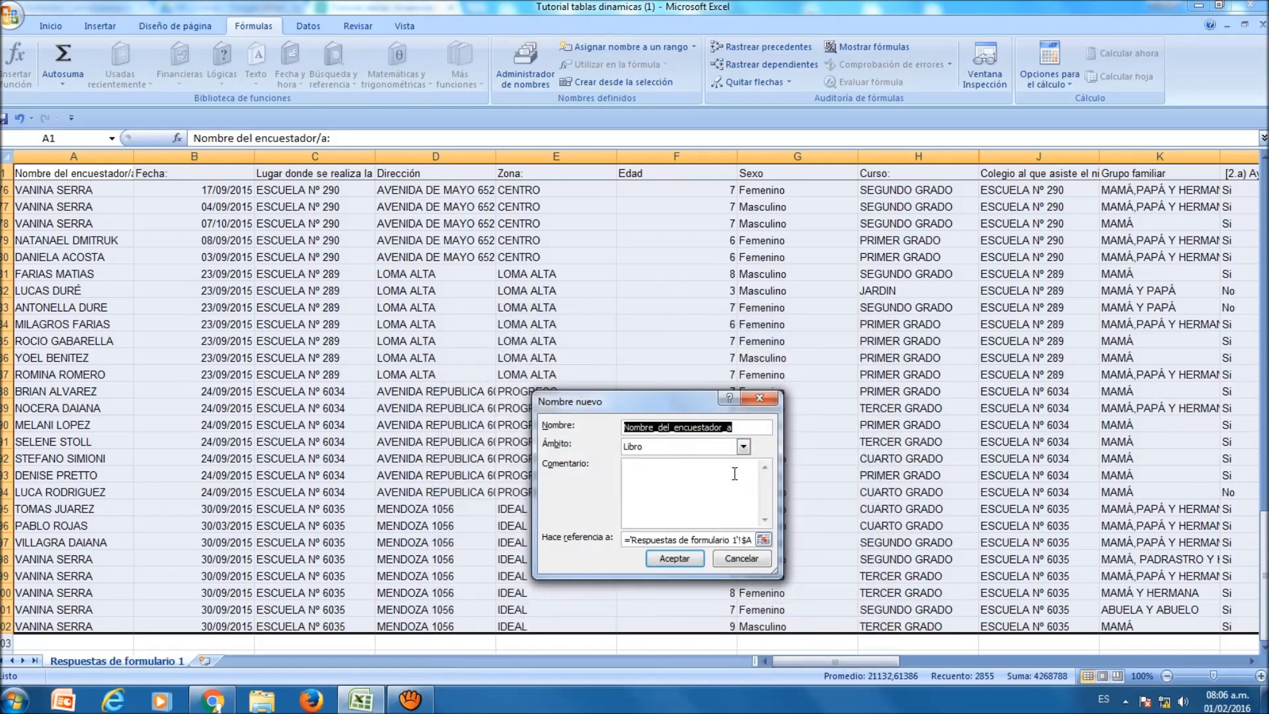
pyautogui.write('NI')
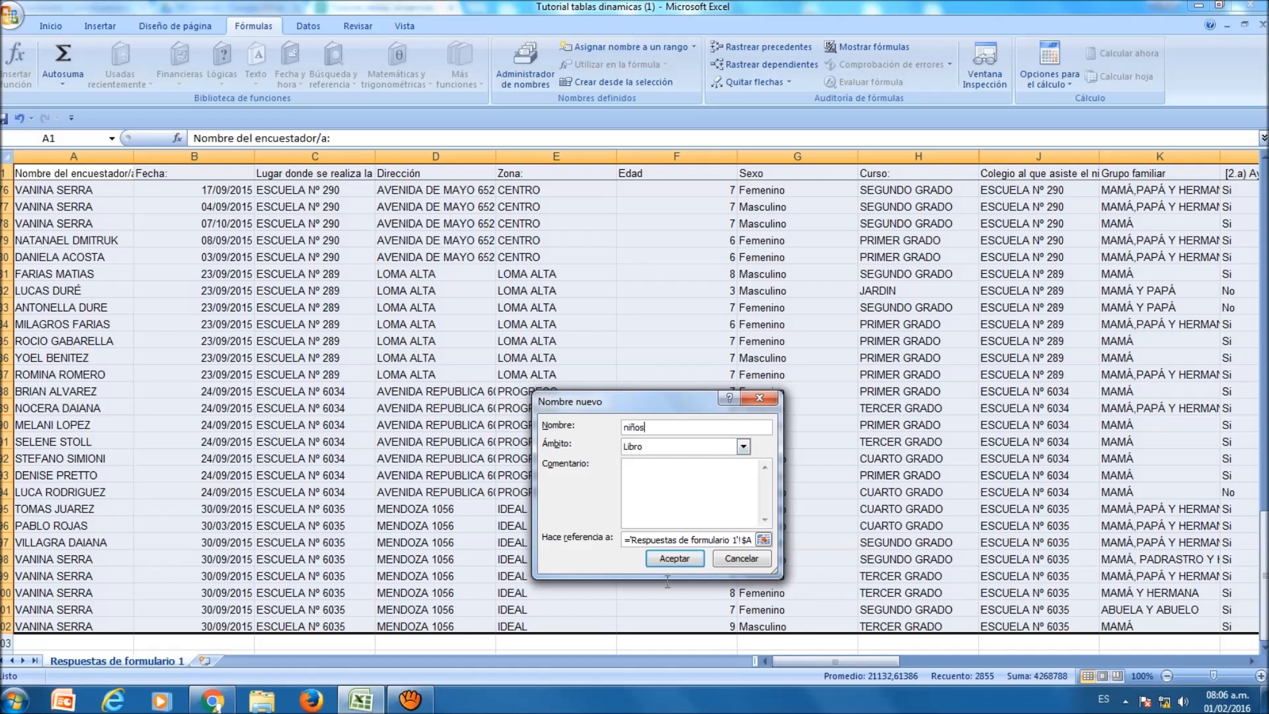
pyautogui.click(674, 558)
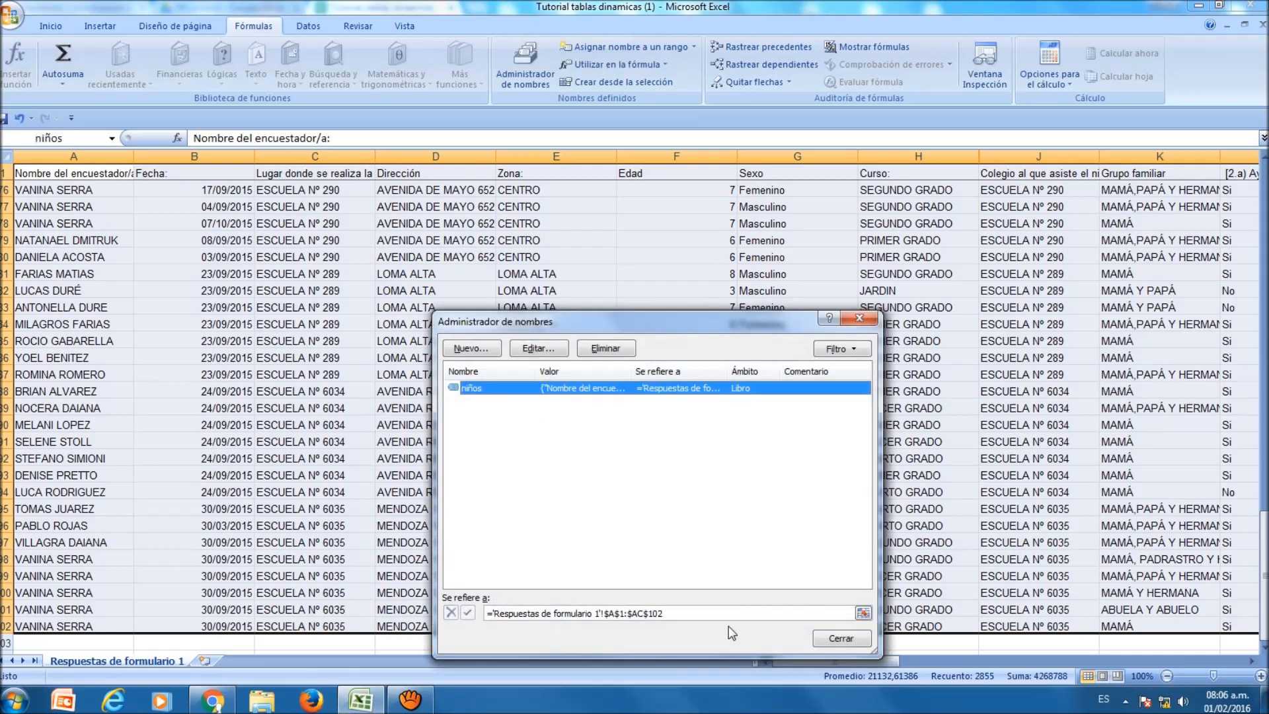
# Check the cell range that the name "niños" refers to and close the Name Manager
pyautogui.click(862, 613)
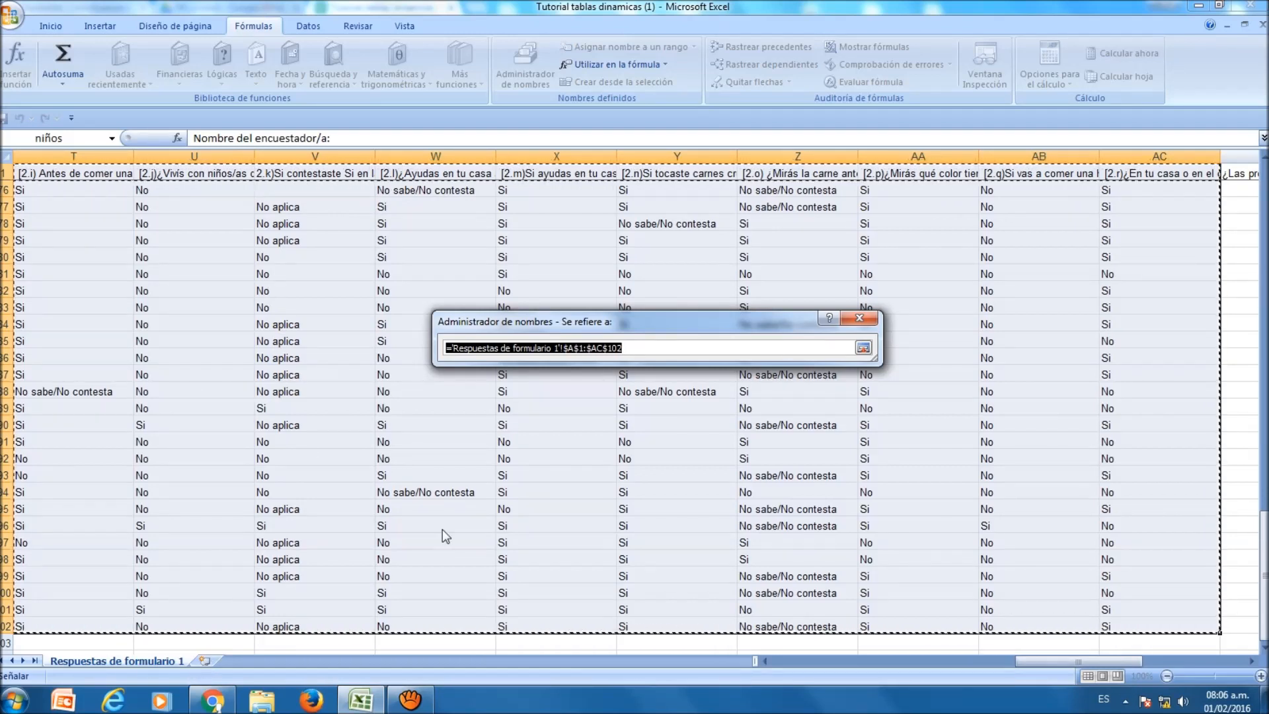
pyautogui.click(863, 348)
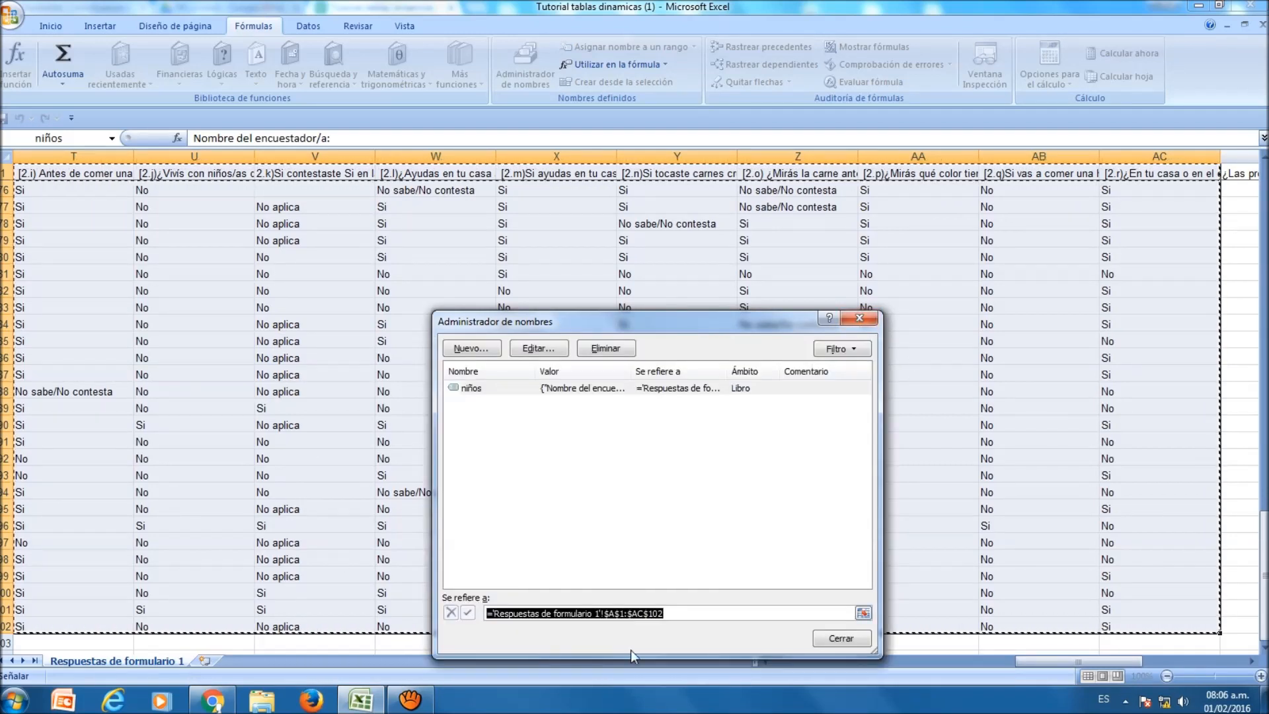
pyautogui.click(859, 317)
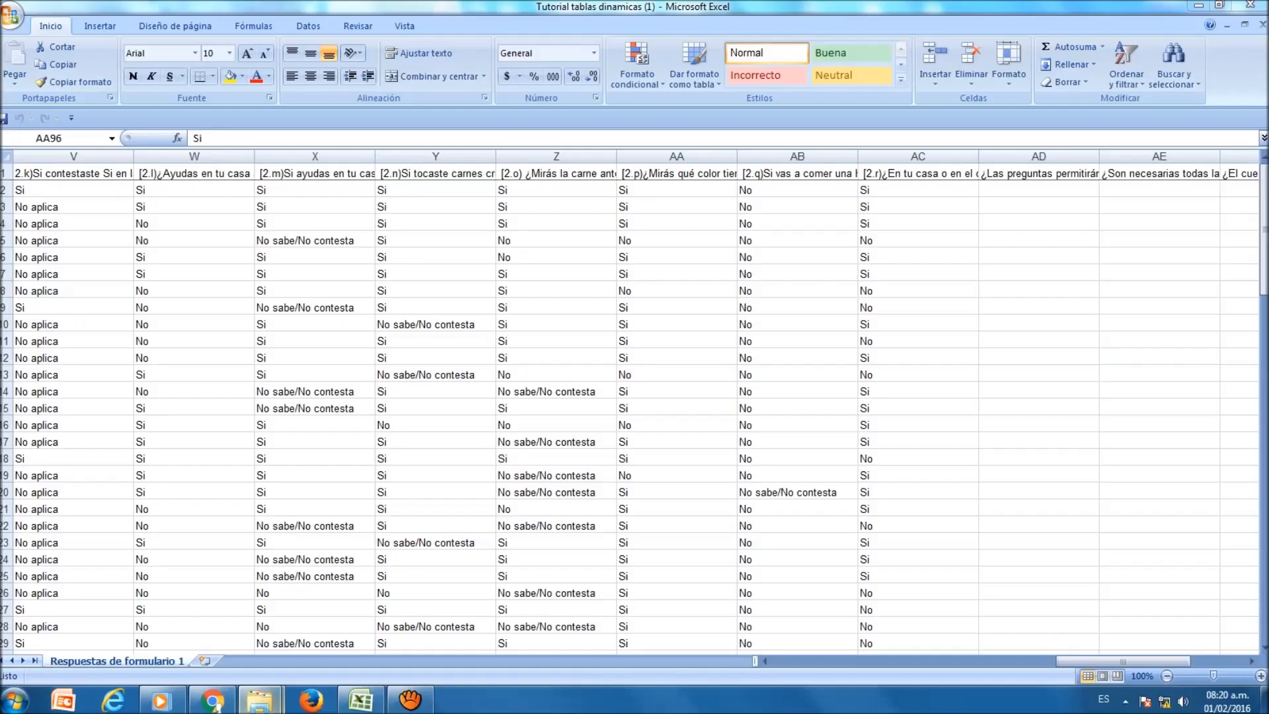
# Add a new worksheet and create a pivot table at its cell A1 from the named range "niños"
pyautogui.click(206, 660)
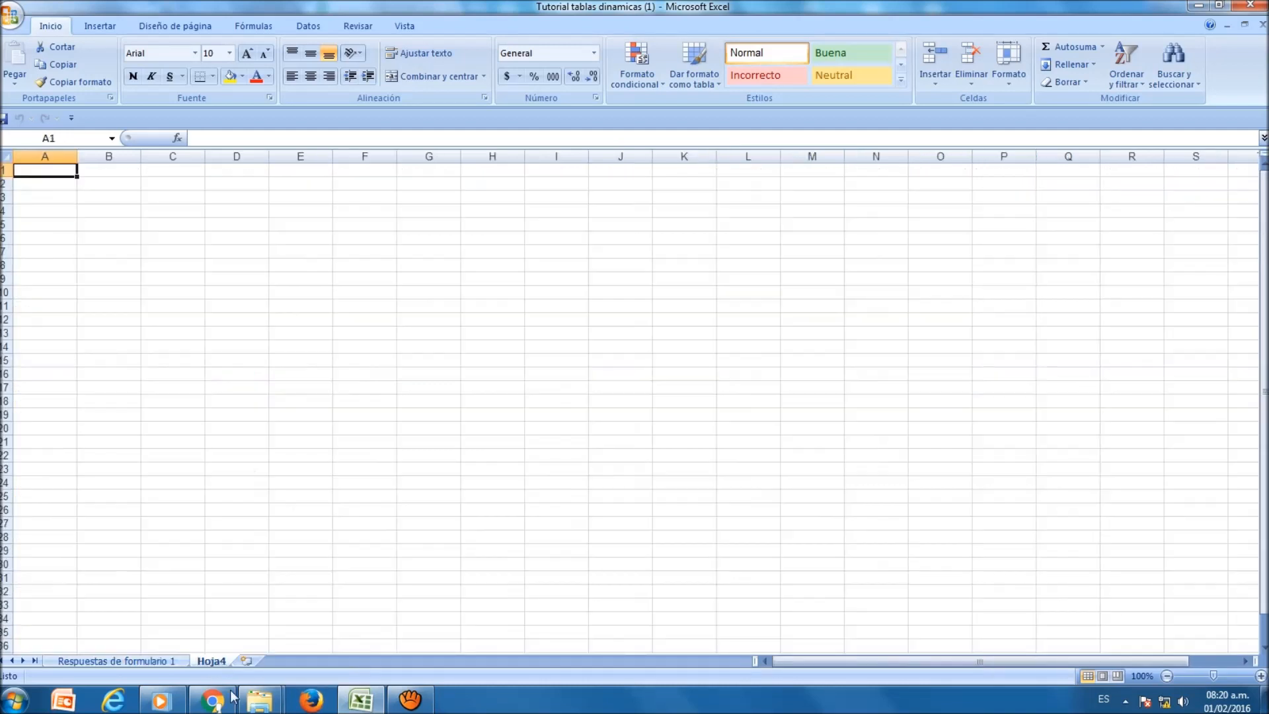
pyautogui.click(102, 28)
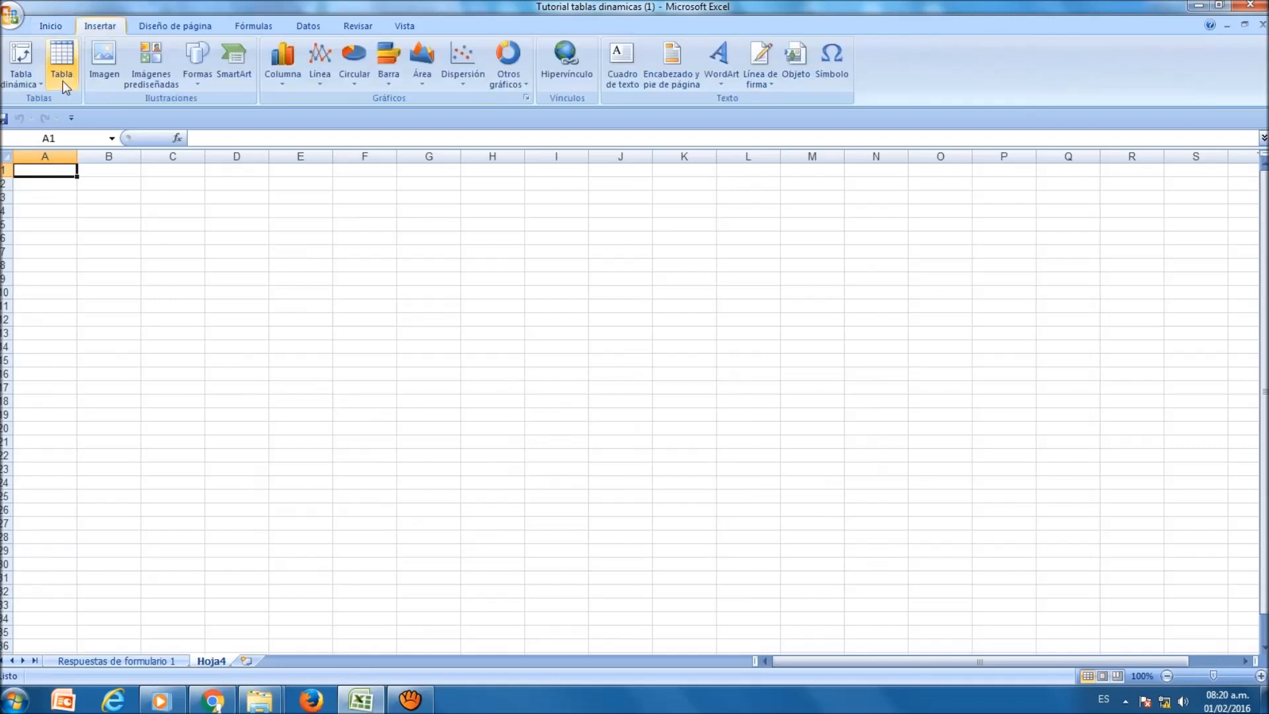
pyautogui.click(20, 63)
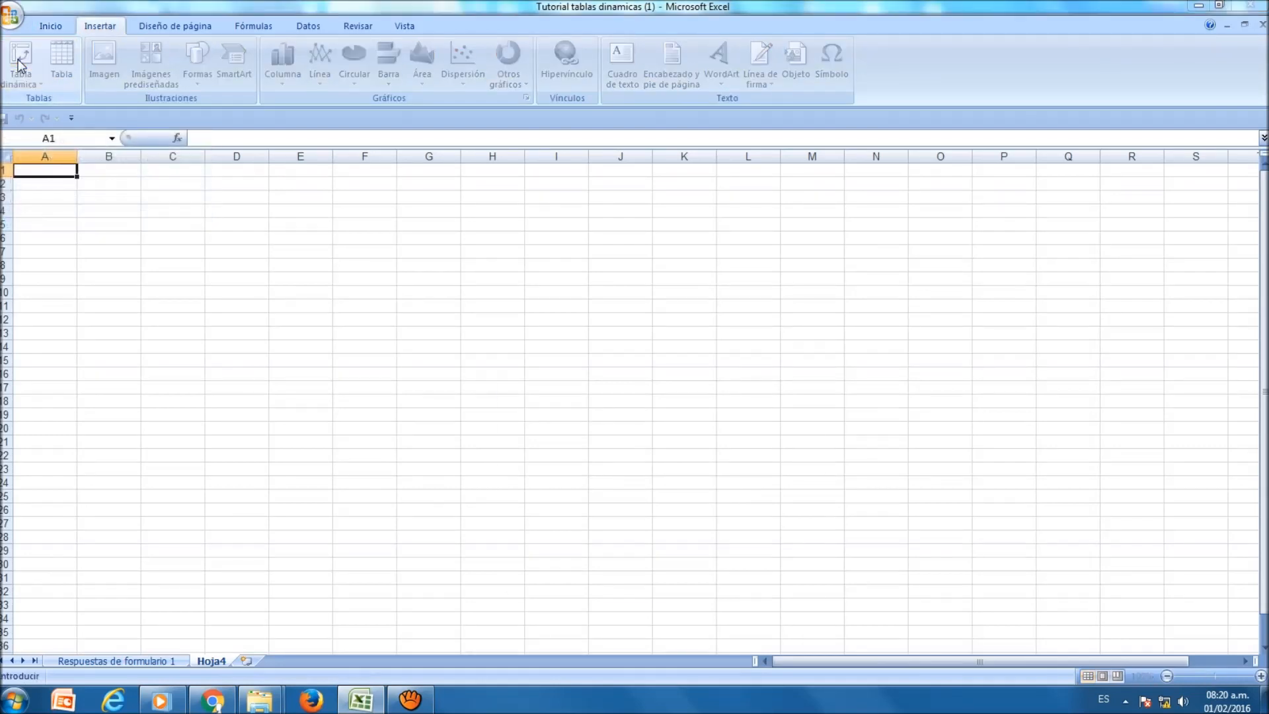
pyautogui.write('ni')
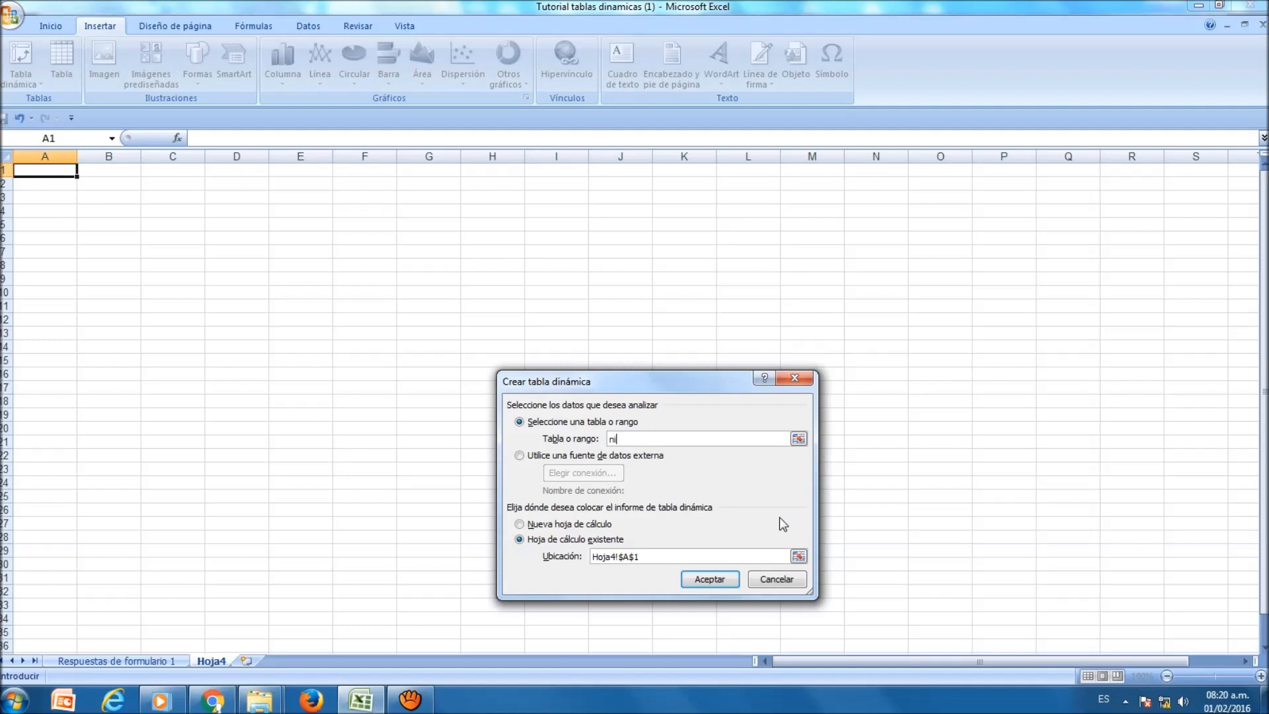
pyautogui.write('ños')
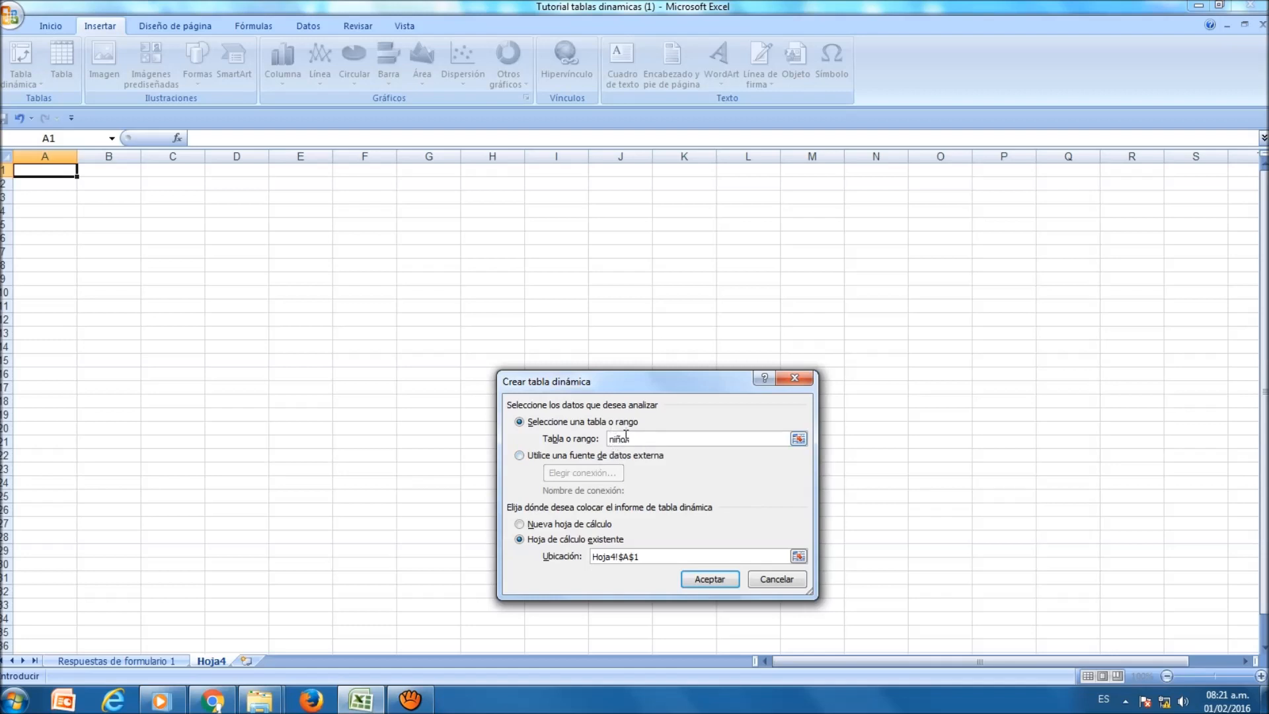
pyautogui.press('Return')
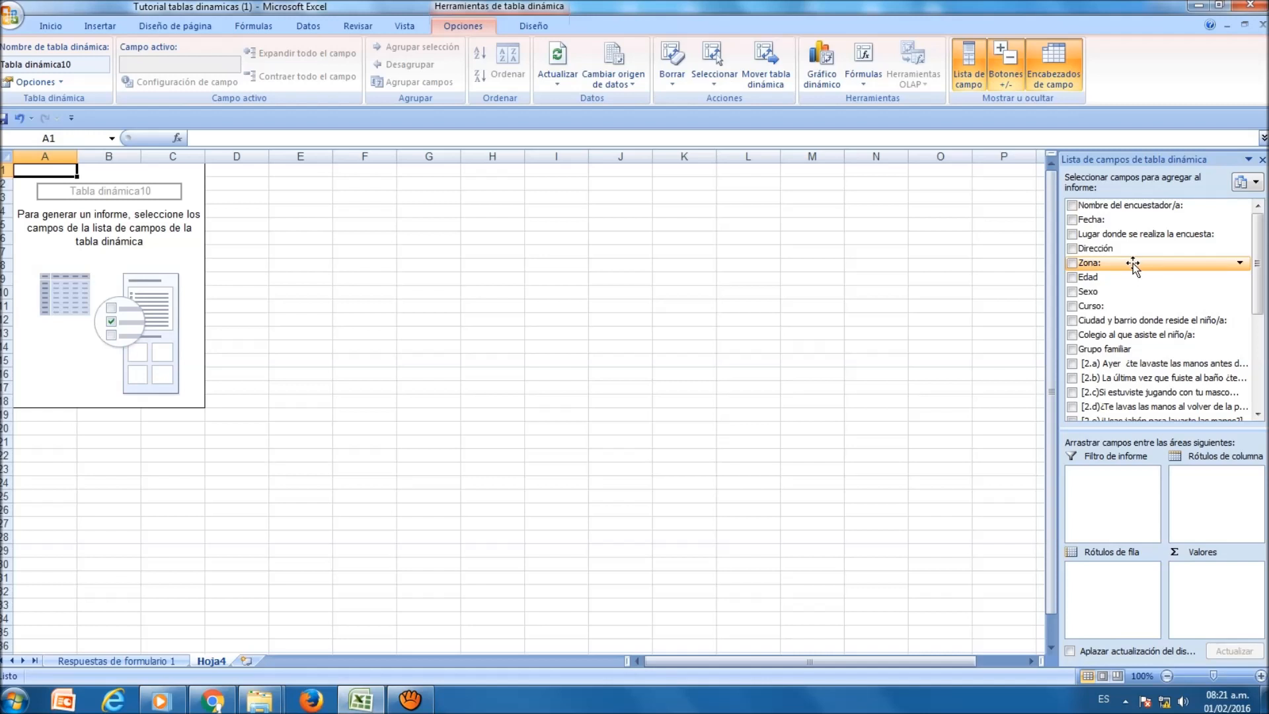
# Use the "Zona:" field as the pivot table's row labels and add it twice to the values
pyautogui.moveTo(1138, 267); pyautogui.dragTo(1105, 585)
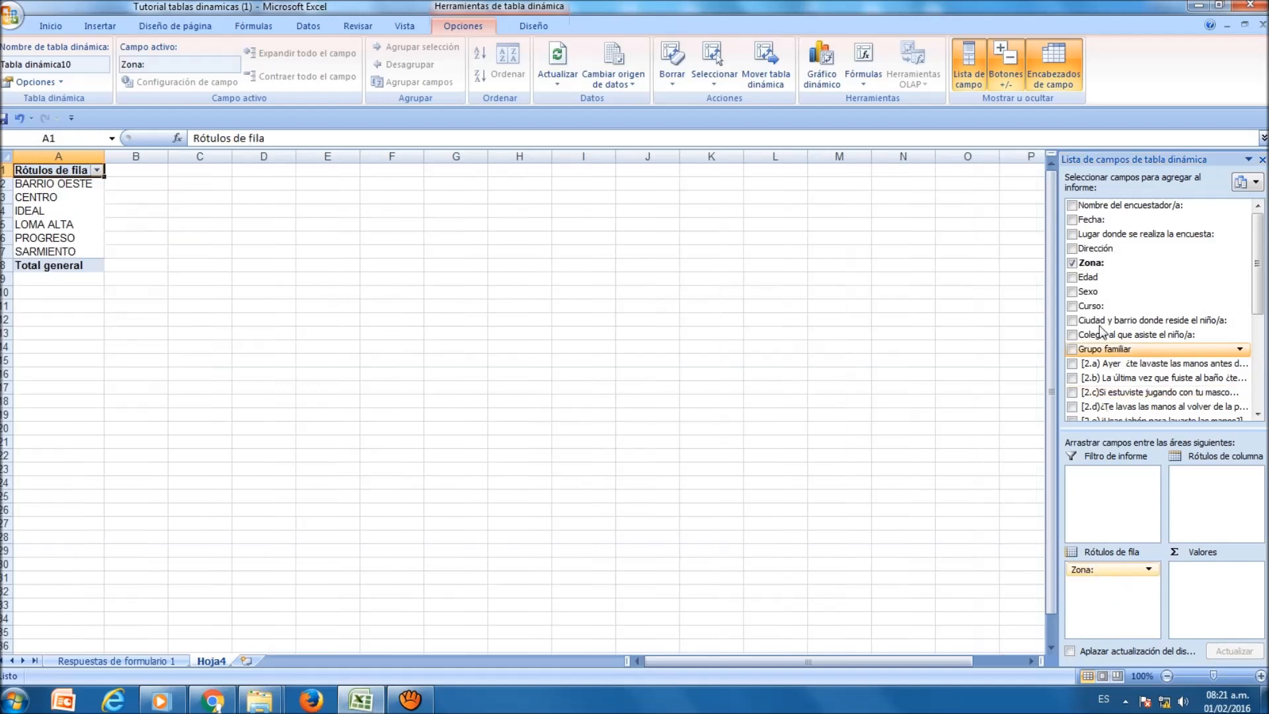
pyautogui.moveTo(1107, 263); pyautogui.dragTo(1218, 579)
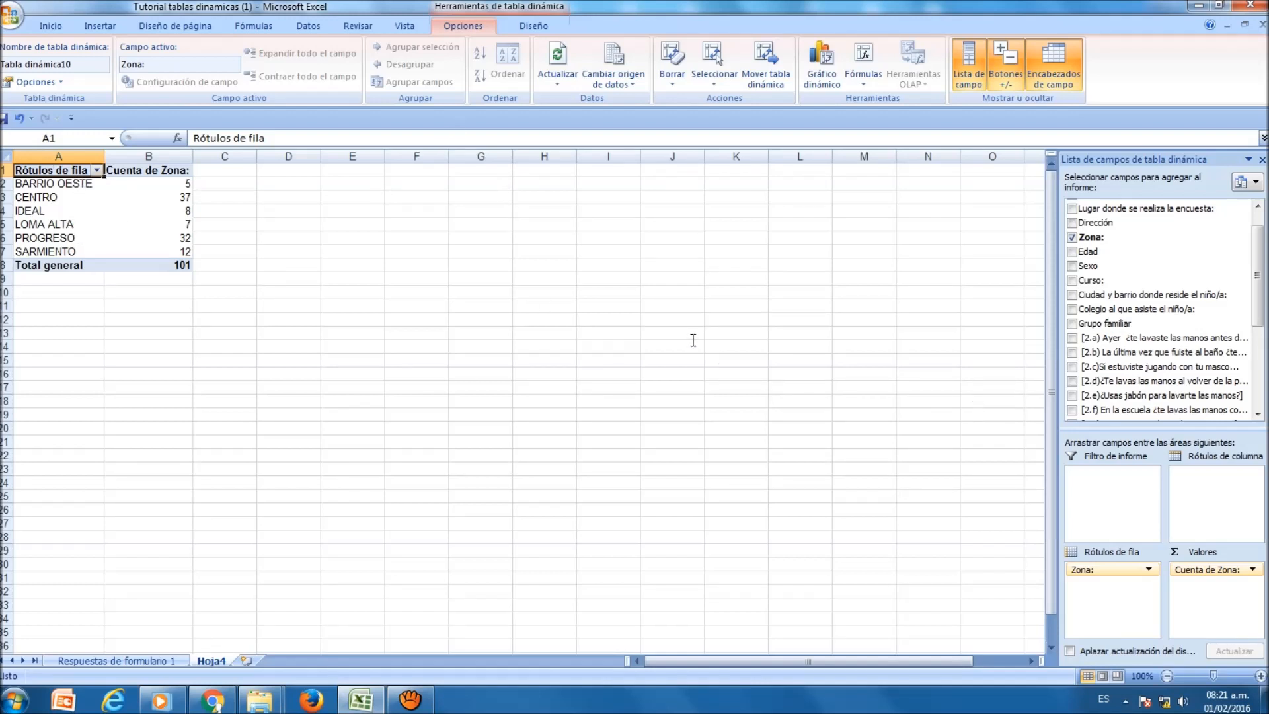
pyautogui.moveTo(130, 188)
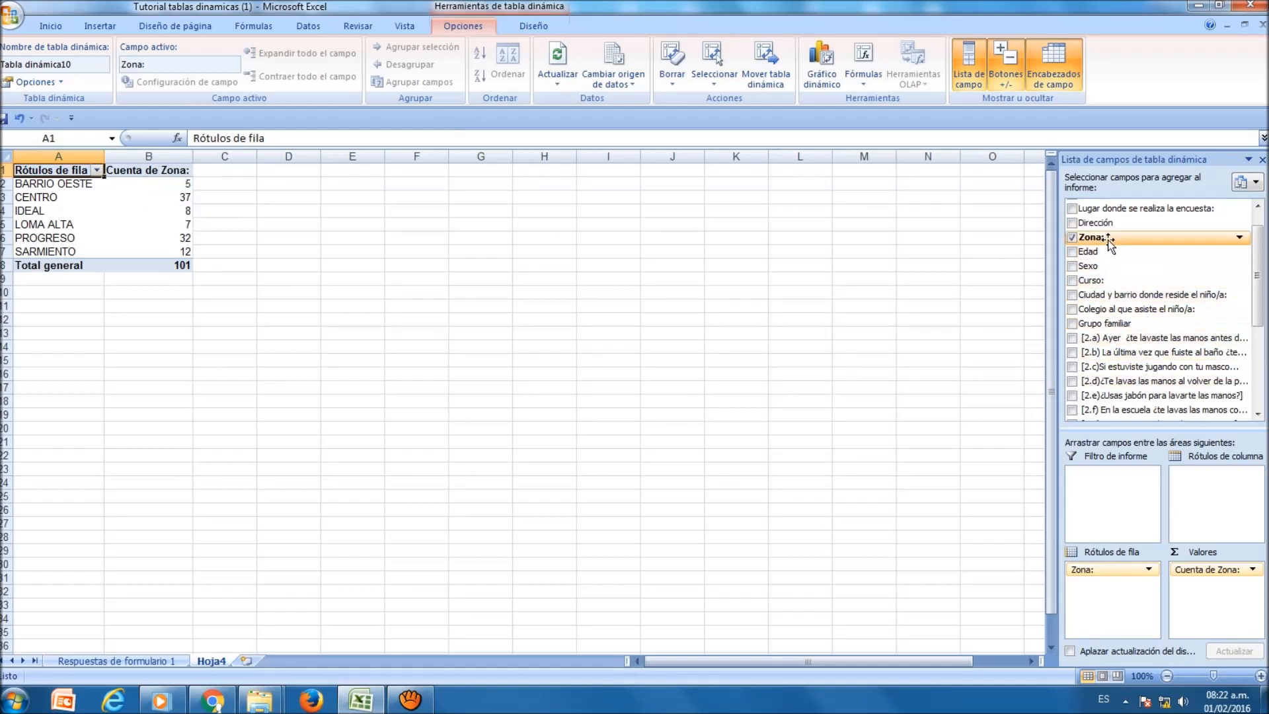
pyautogui.moveTo(1110, 244); pyautogui.dragTo(1226, 591)
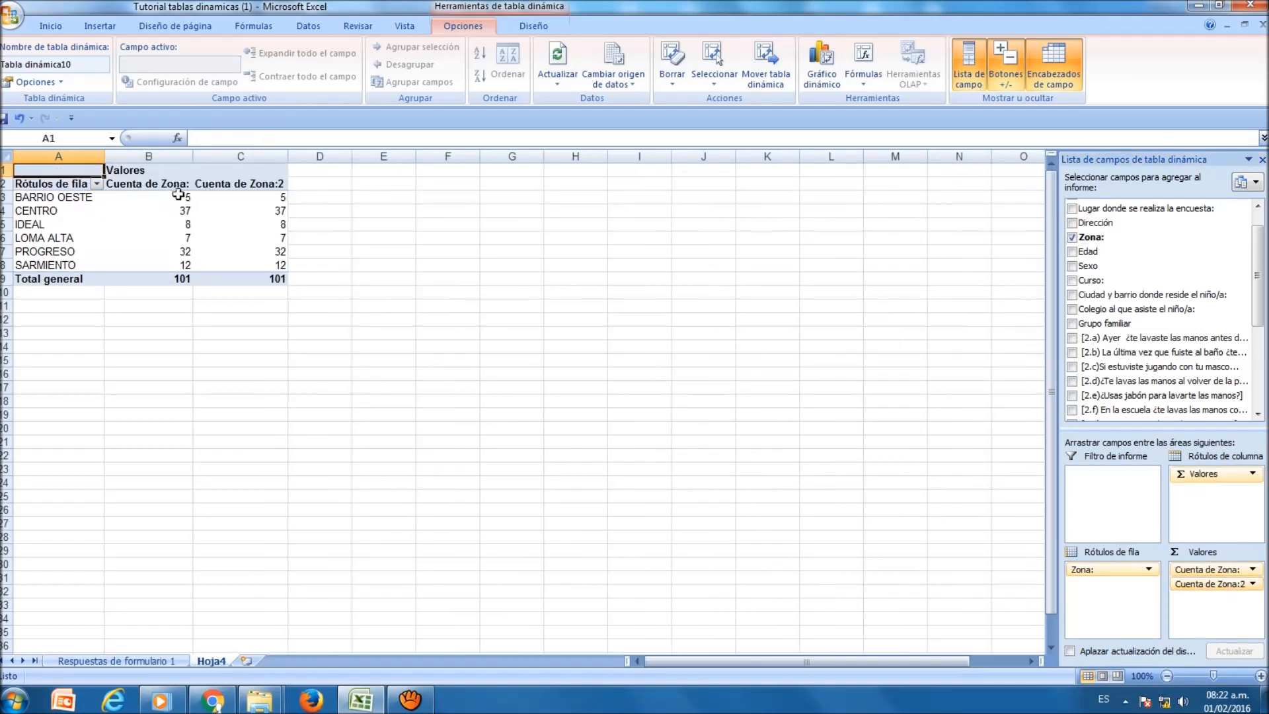
# Show the values of the first "Cuenta de Zona:" column as "% de la columna"
pyautogui.click(152, 197)
pyautogui.moveTo(150, 193); pyautogui.dragTo(125, 280)
pyautogui.rightClick(130, 249)
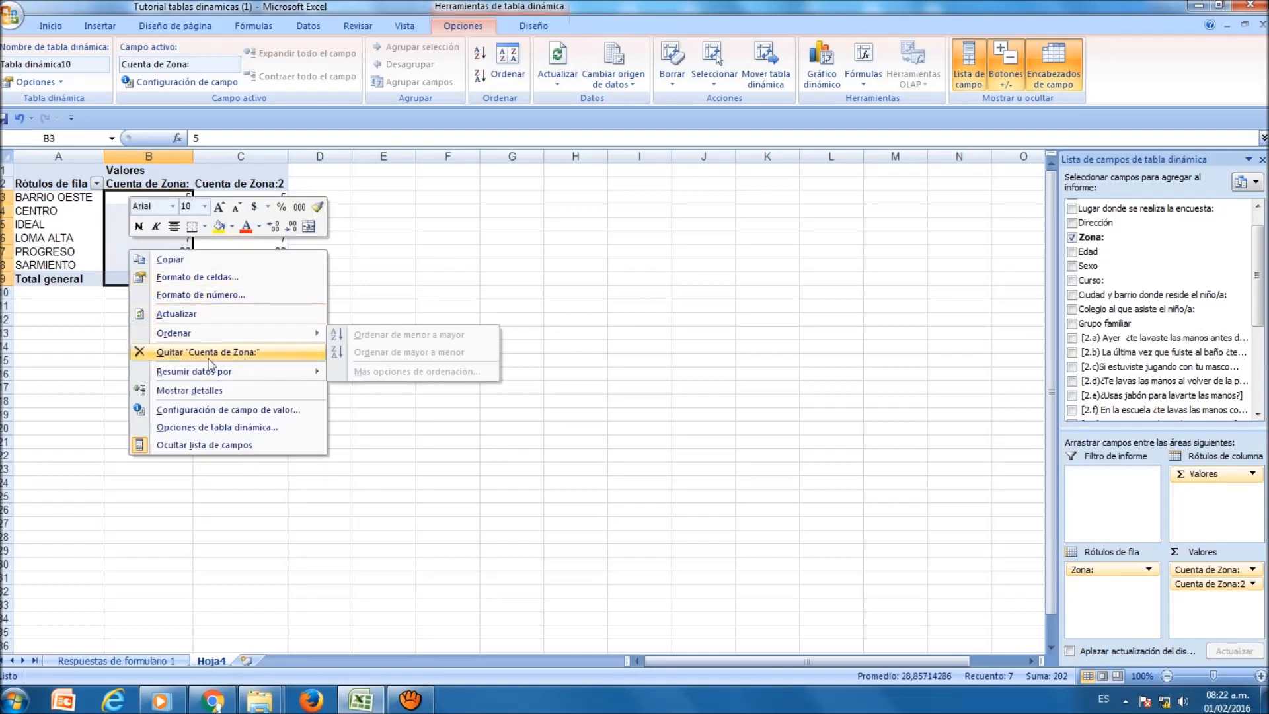
pyautogui.click(218, 410)
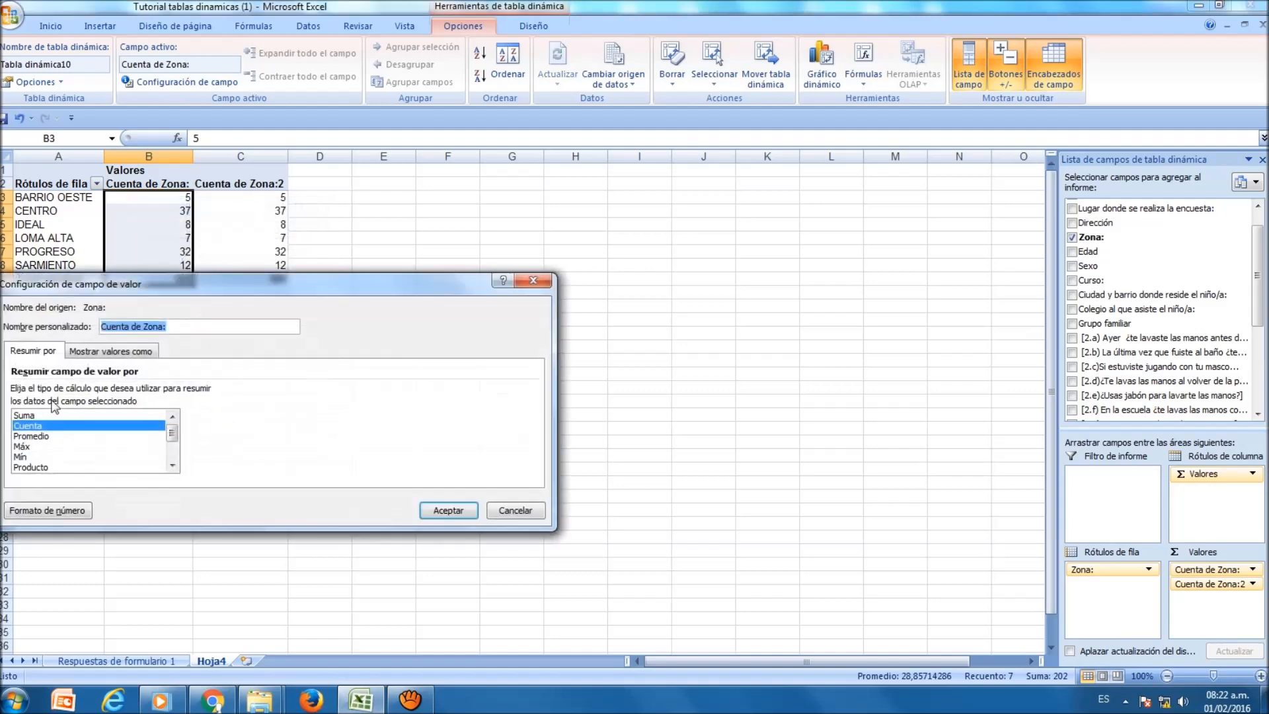
pyautogui.click(99, 352)
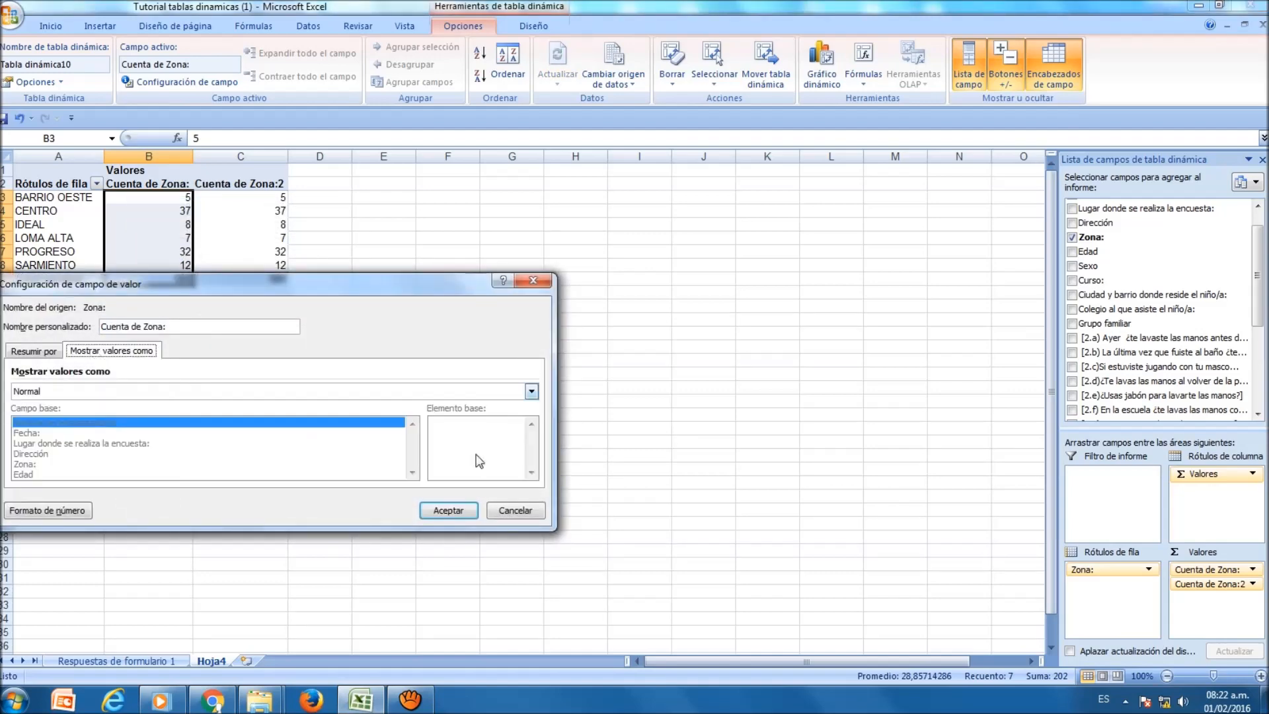
pyautogui.click(532, 391)
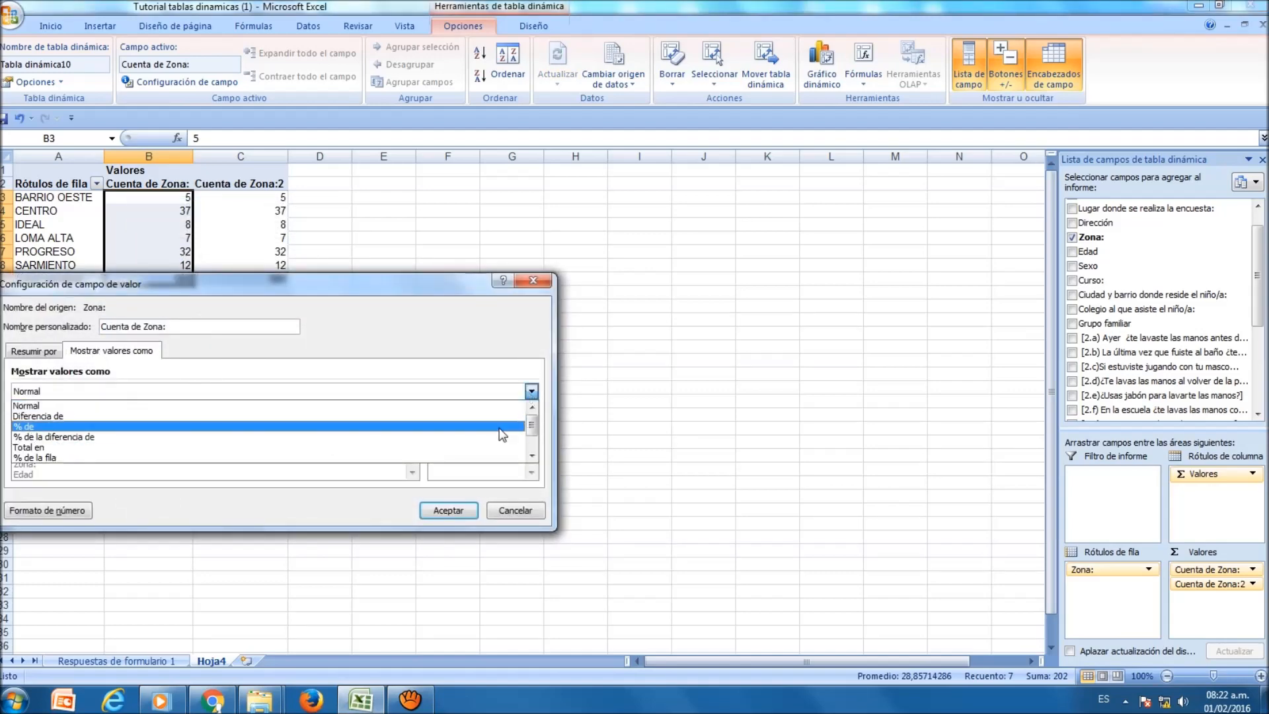
pyautogui.moveTo(533, 429); pyautogui.dragTo(534, 446)
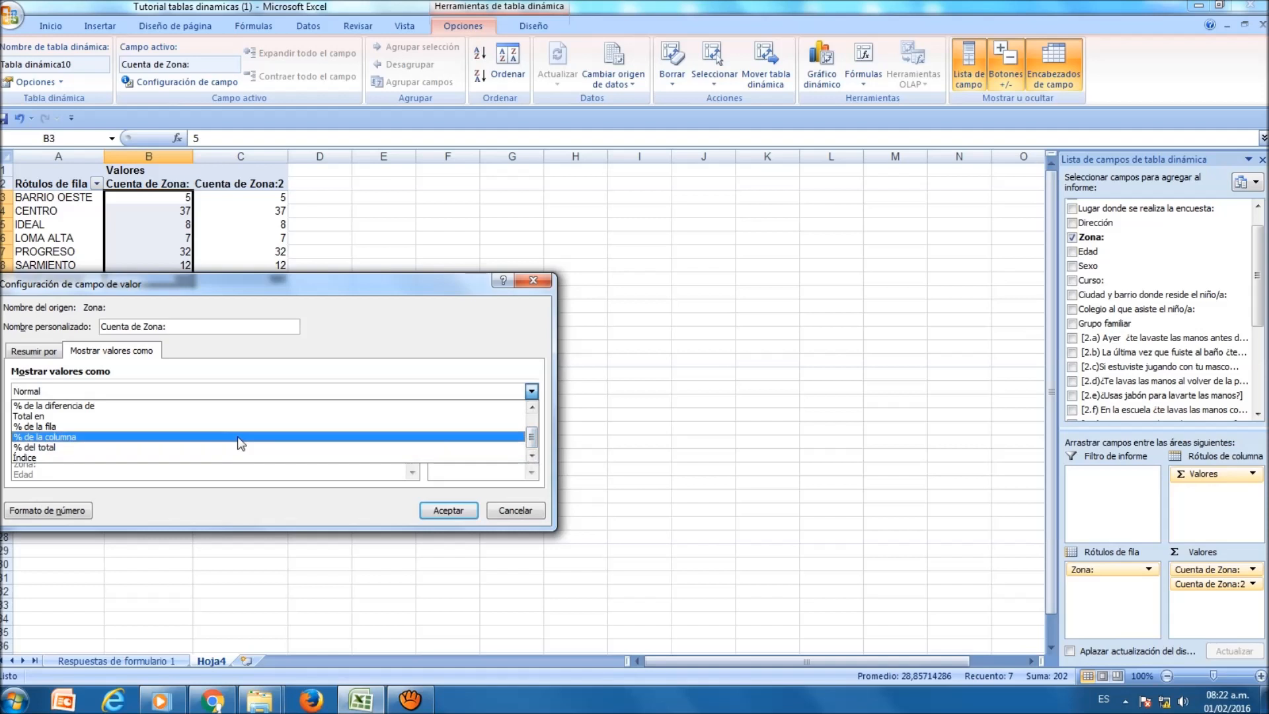
pyautogui.click(238, 437)
pyautogui.click(448, 512)
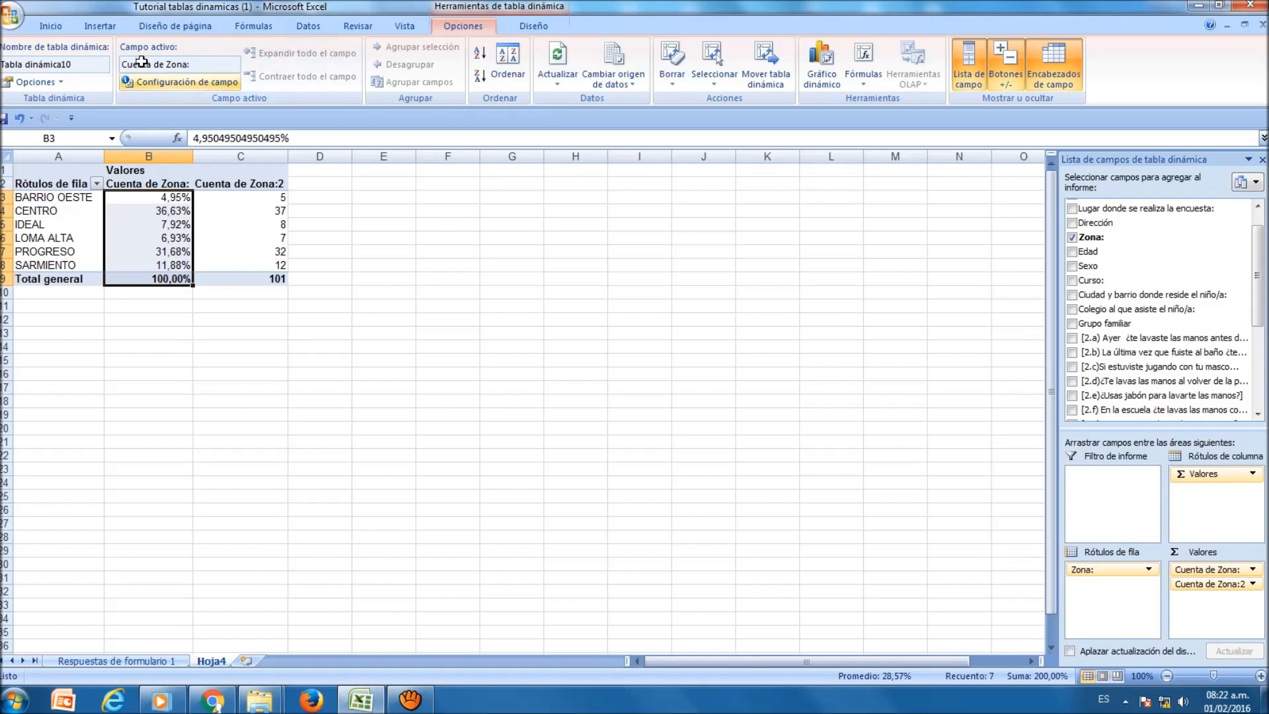
# Format the zone percentages in column B with one decimal place
pyautogui.click(50, 27)
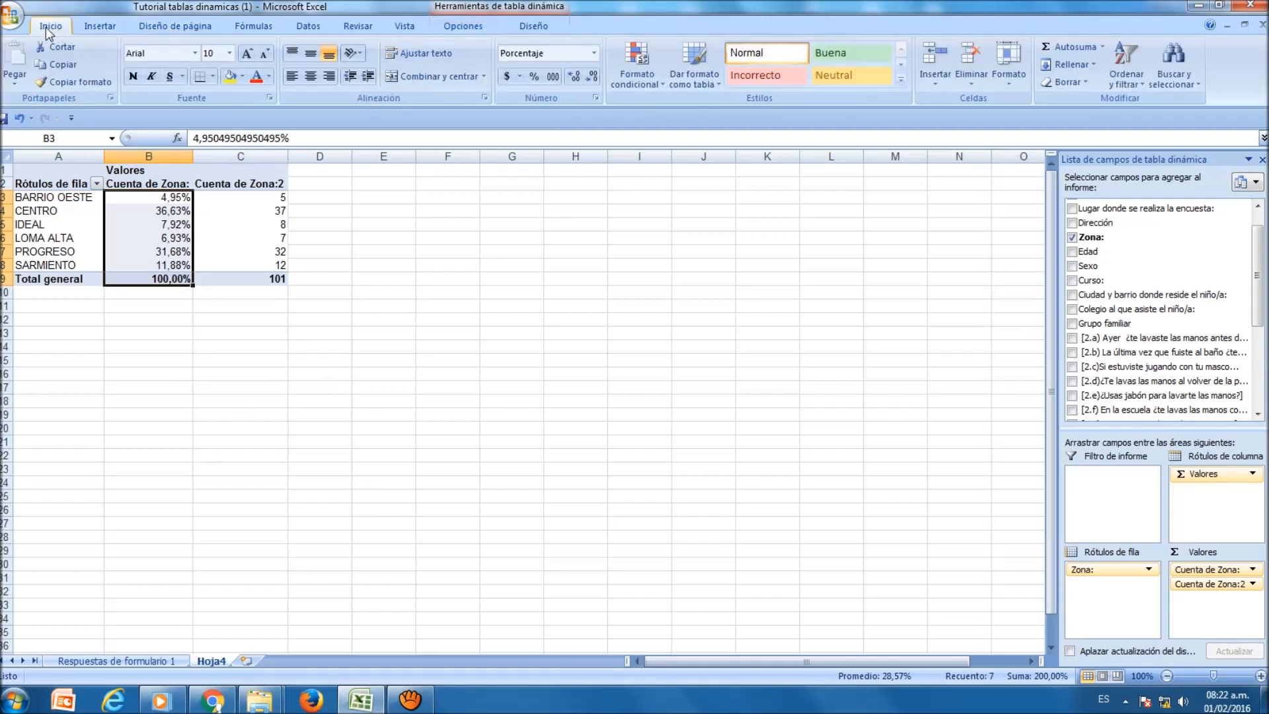
pyautogui.click(573, 78)
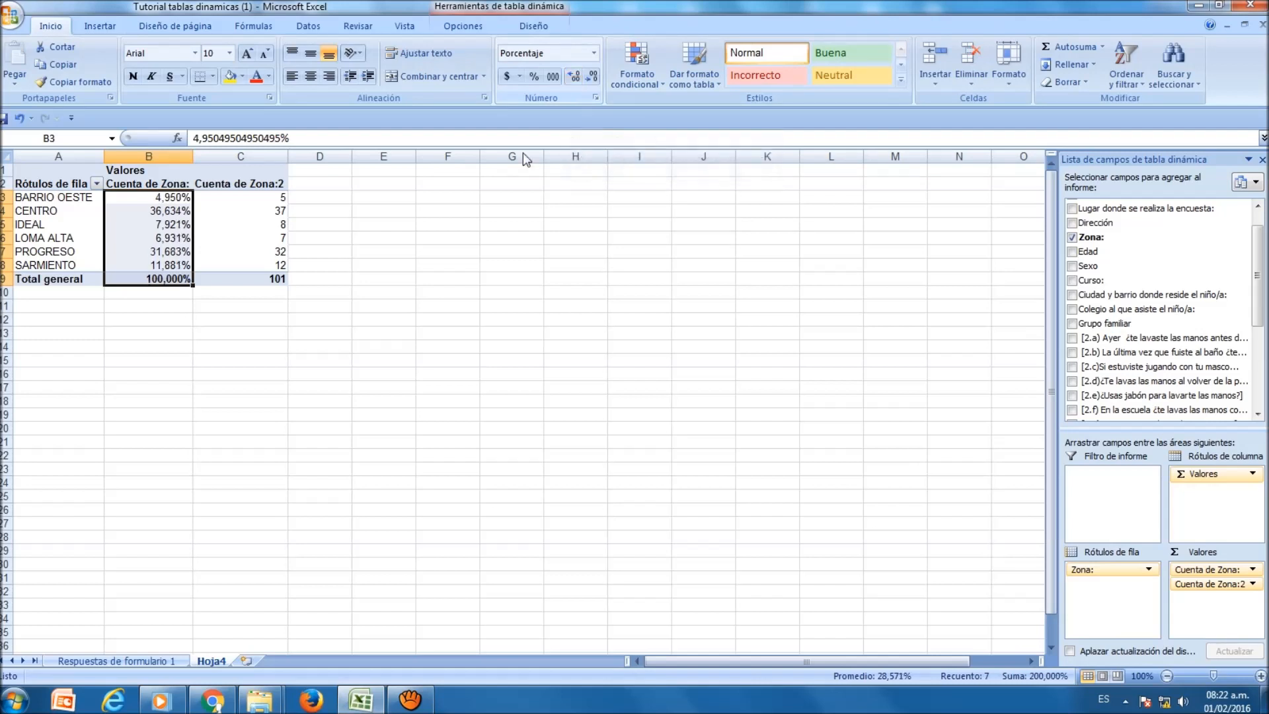
pyautogui.click(588, 78)
pyautogui.click(588, 77)
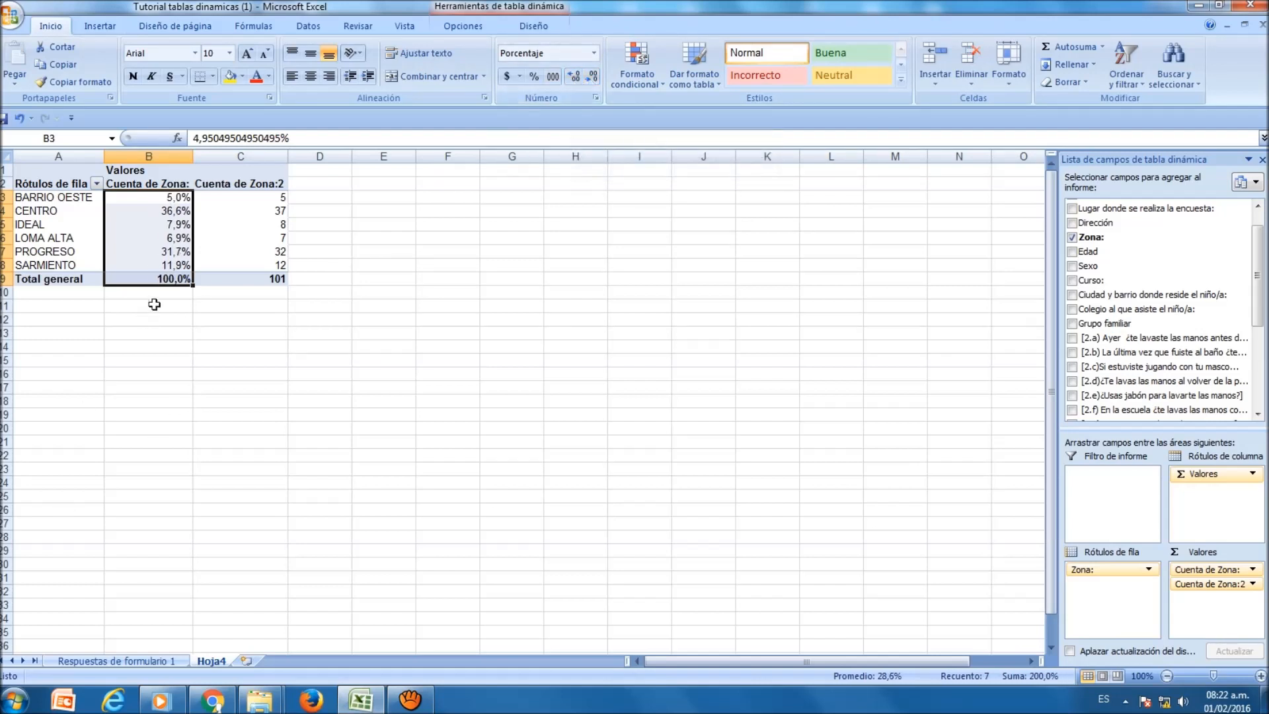
pyautogui.click(137, 328)
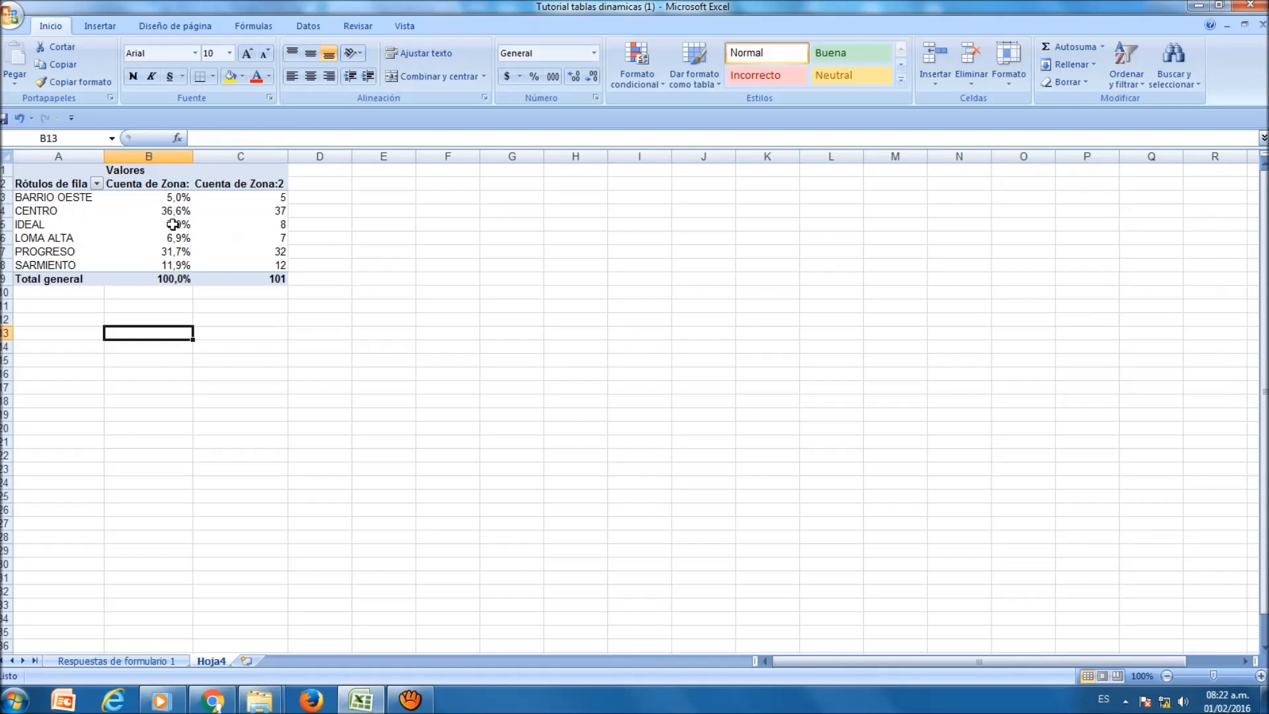
# Create a second pivot table at cell A14 of the same sheet from the named range "niños"
pyautogui.click(234, 195)
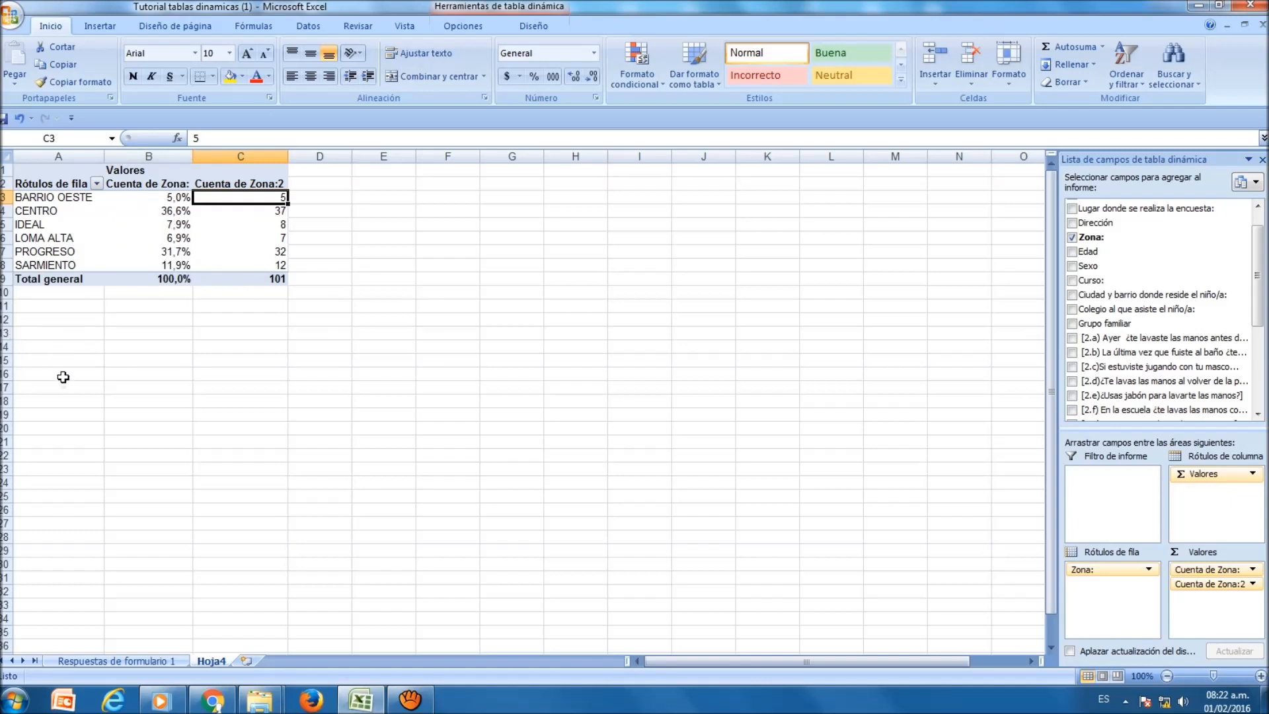
pyautogui.click(73, 346)
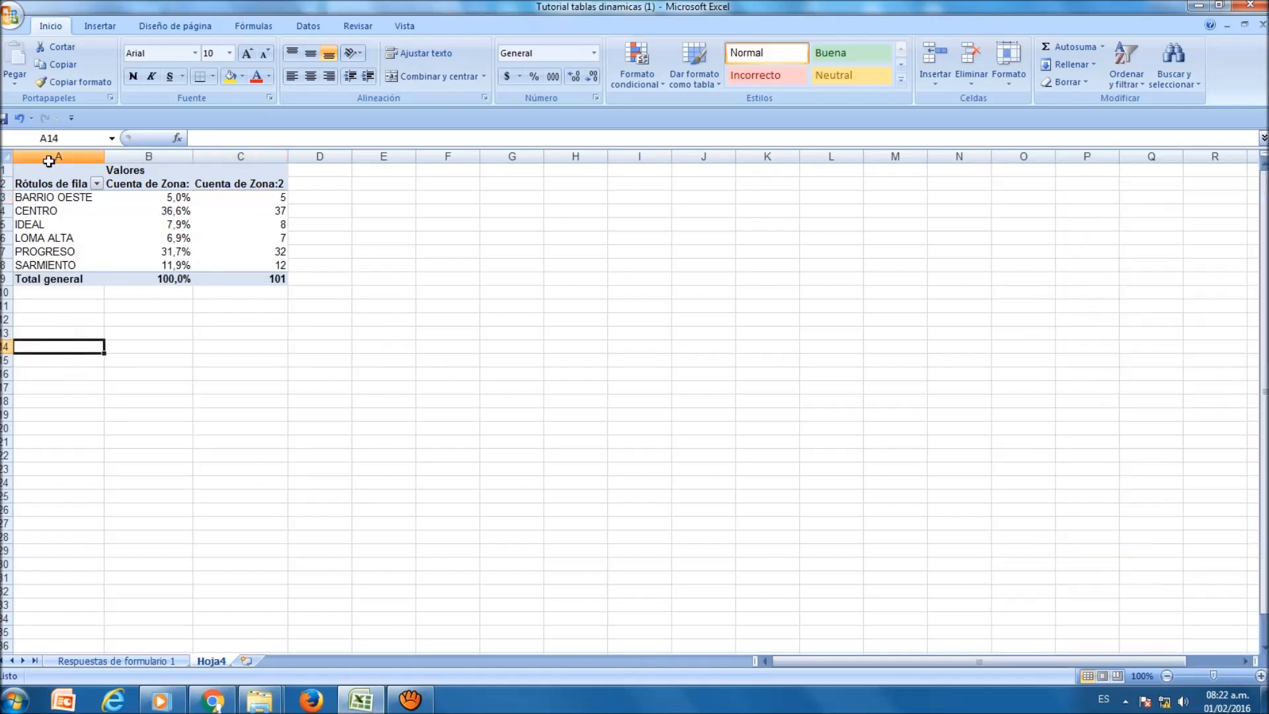
pyautogui.click(99, 25)
pyautogui.click(20, 58)
pyautogui.write('niños')
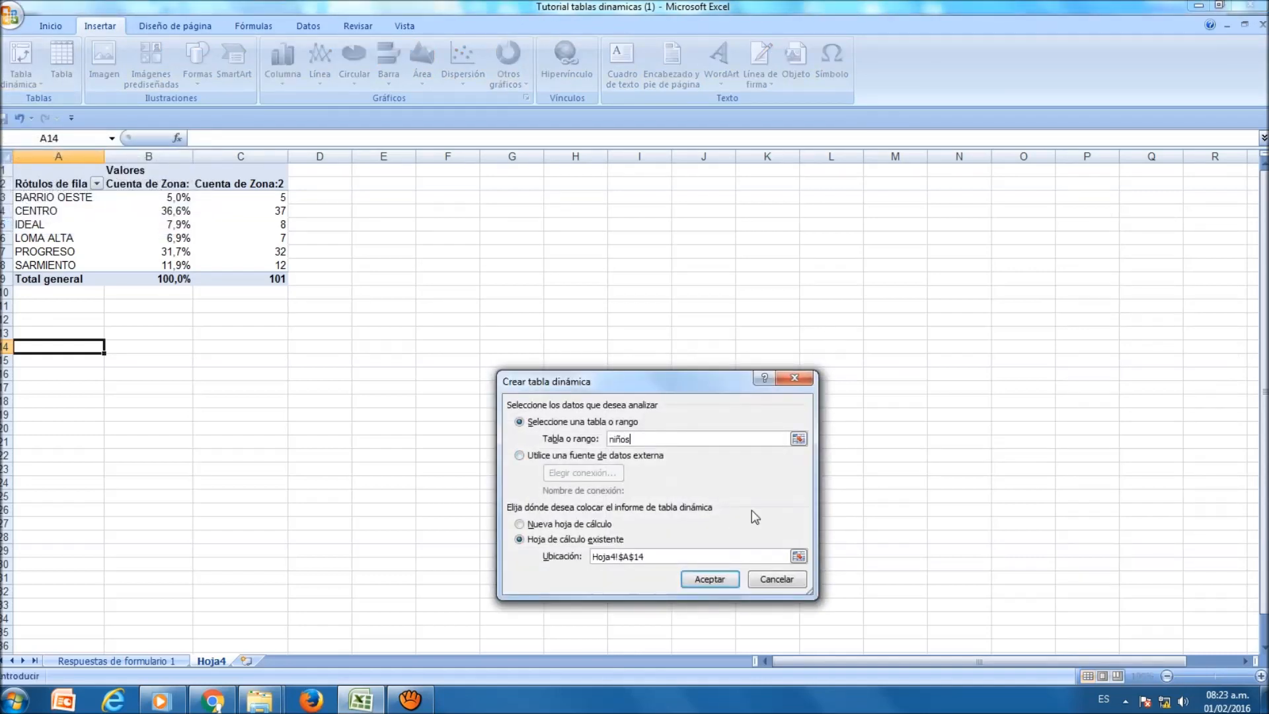
pyautogui.press('Return')
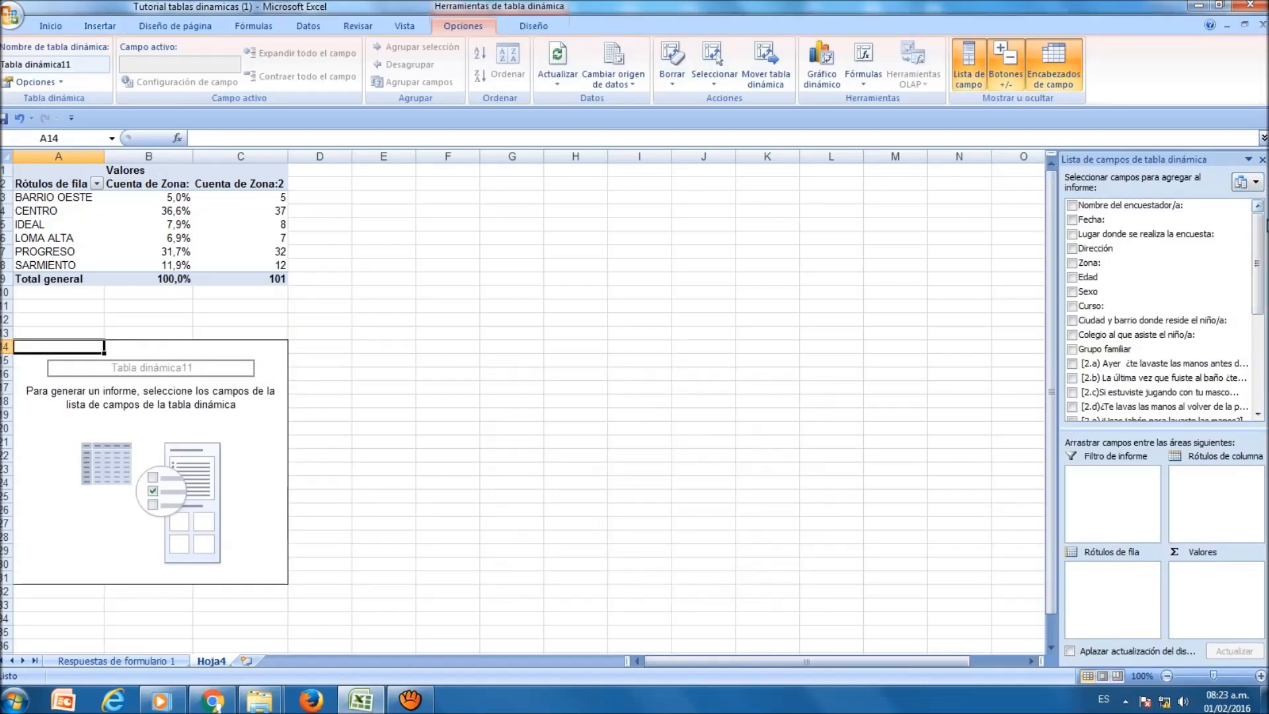
# Use "Colegio al que asiste el niño/a:" as the second pivot table's row labels and add it twice to the values
pyautogui.moveTo(1264, 224); pyautogui.dragTo(1265, 254)
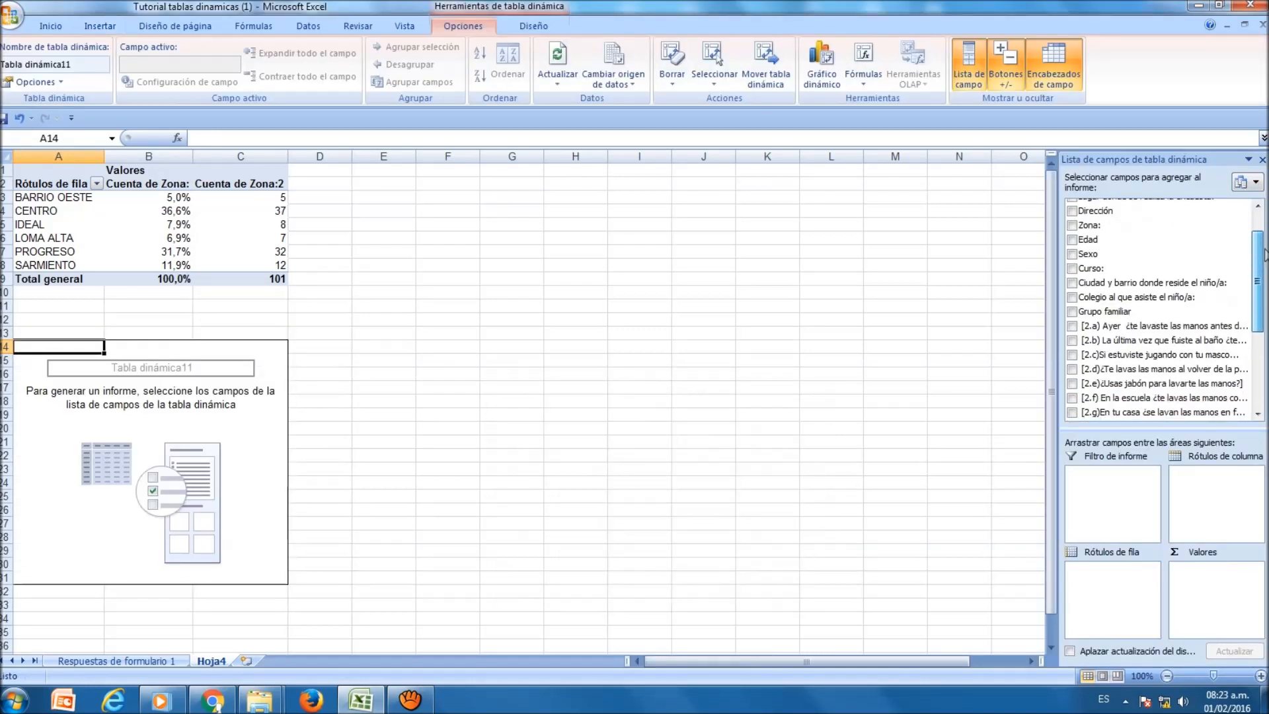
pyautogui.click(1072, 298)
pyautogui.moveTo(1157, 302); pyautogui.dragTo(1217, 581)
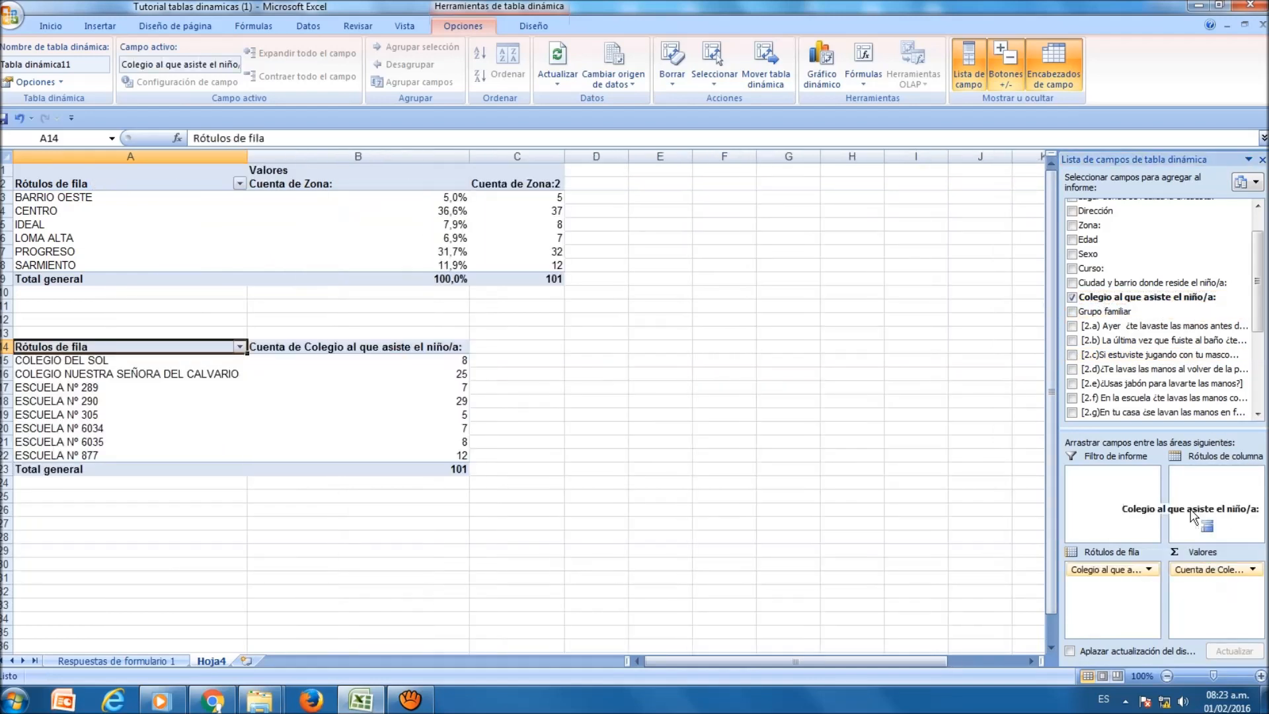
pyautogui.moveTo(1190, 490); pyautogui.dragTo(1190, 585)
# Show the values of the first "Cuenta de Colegio al que asiste el niño/a:" column as "% de la columna"
pyautogui.moveTo(360, 373); pyautogui.dragTo(366, 480)
pyautogui.rightClick(336, 450)
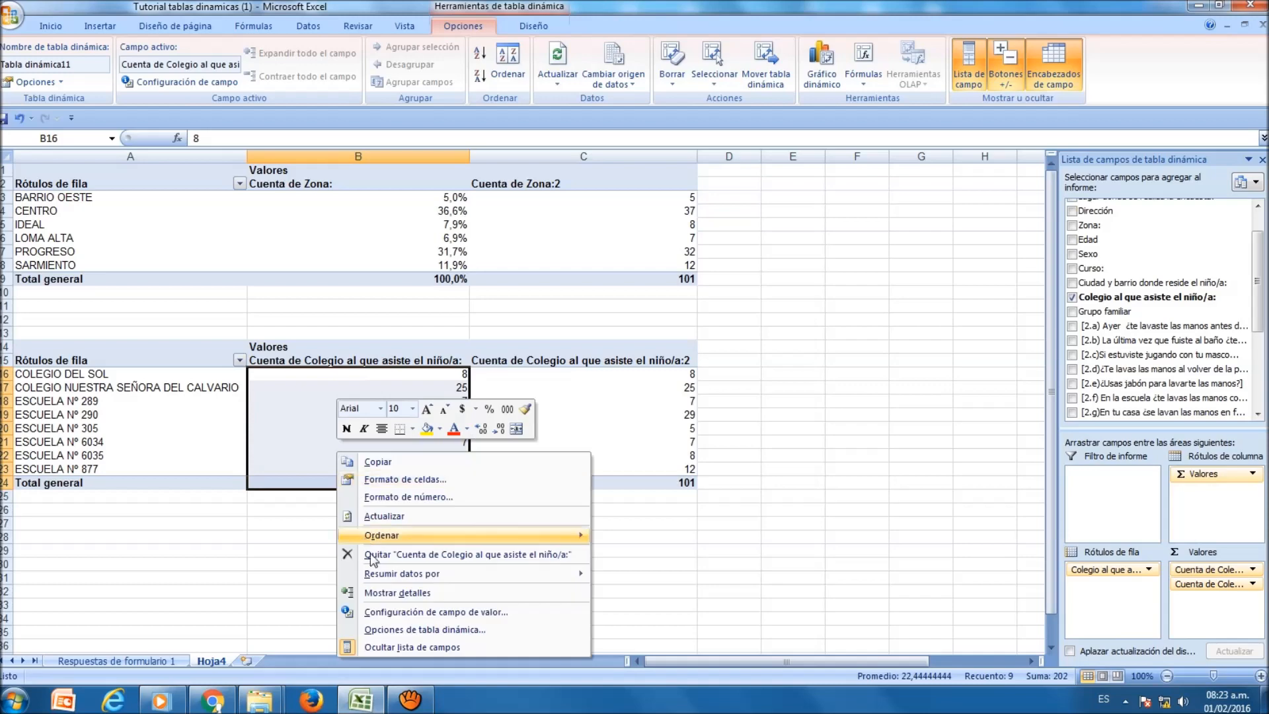
pyautogui.click(427, 613)
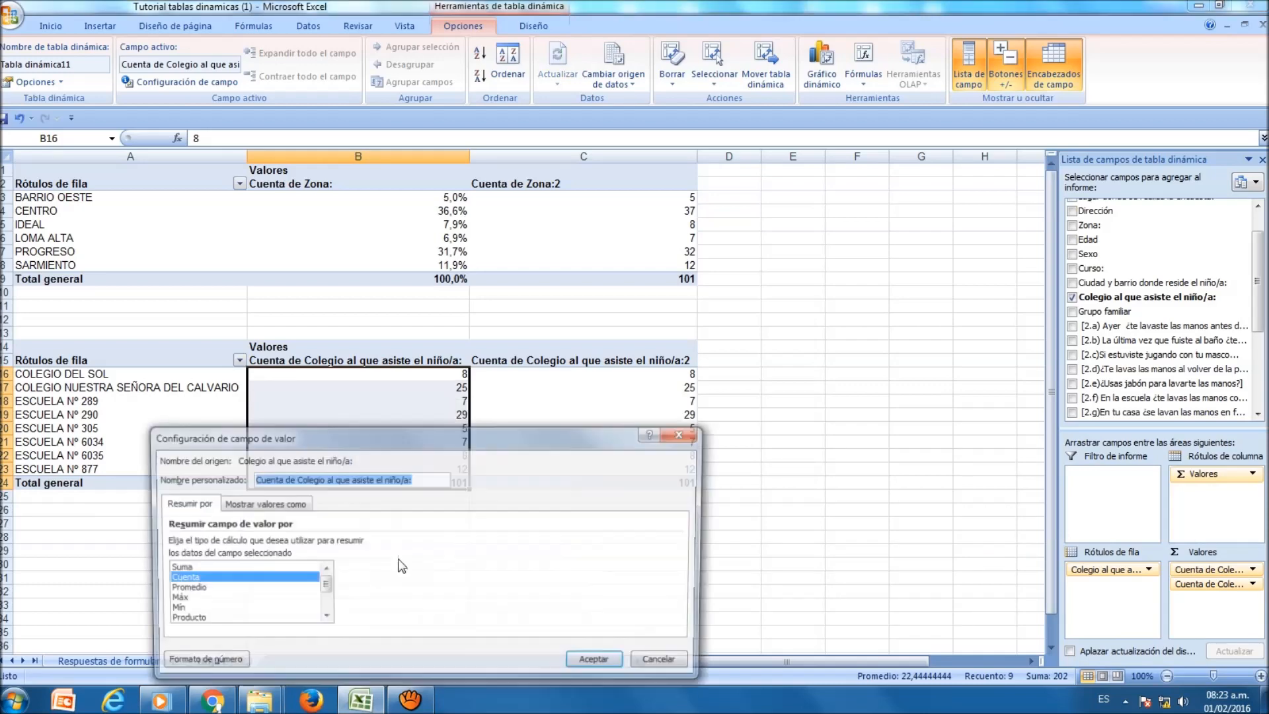
pyautogui.click(244, 504)
pyautogui.click(681, 543)
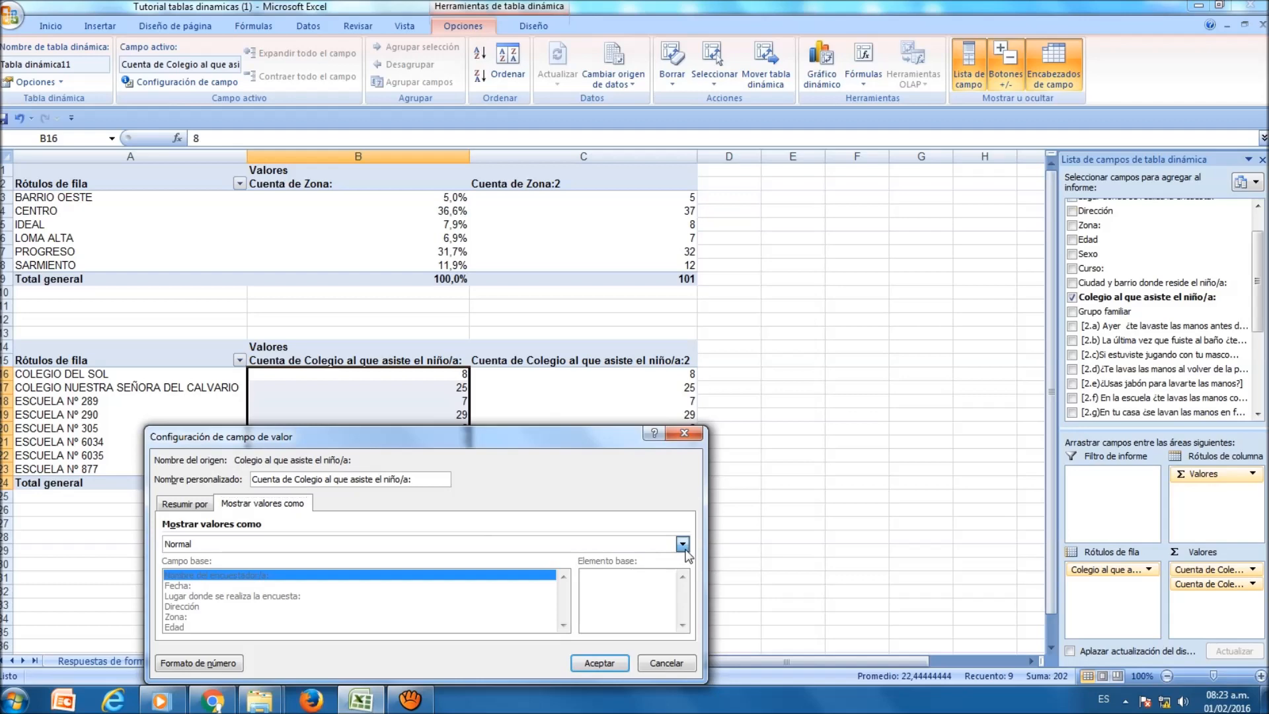
pyautogui.scroll(-1, 362, 595)
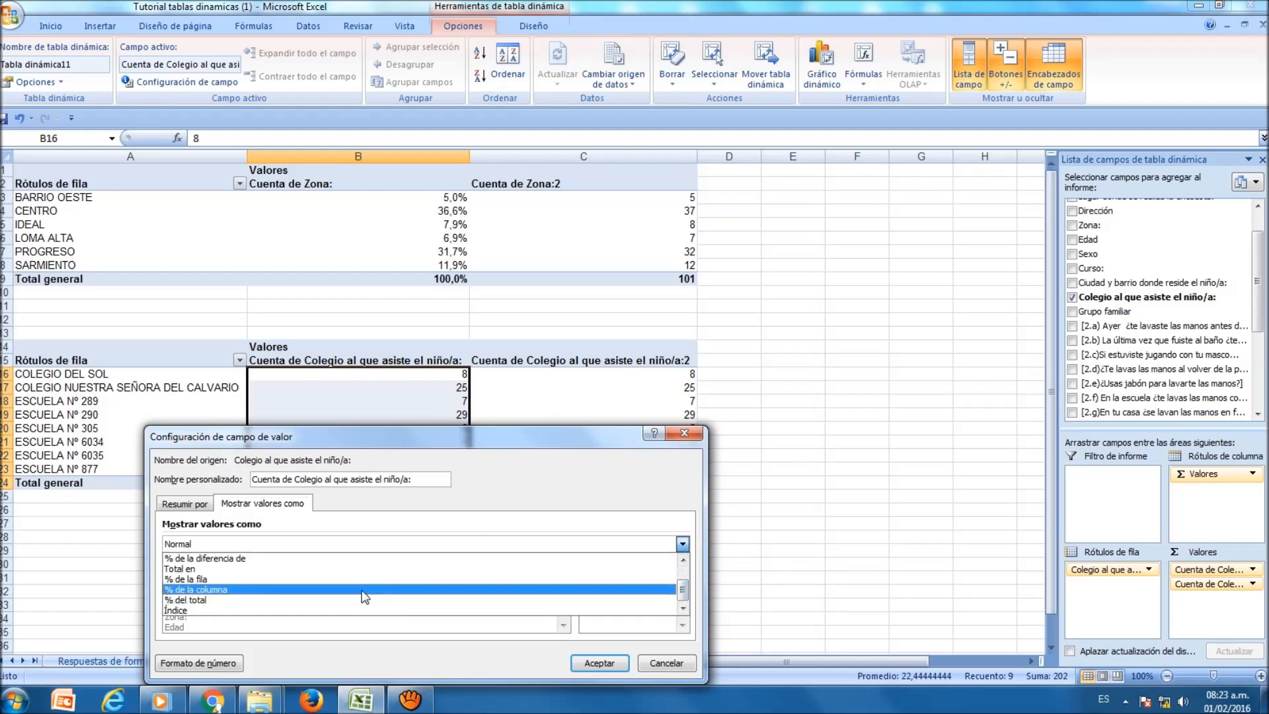
pyautogui.click(362, 599)
pyautogui.click(598, 663)
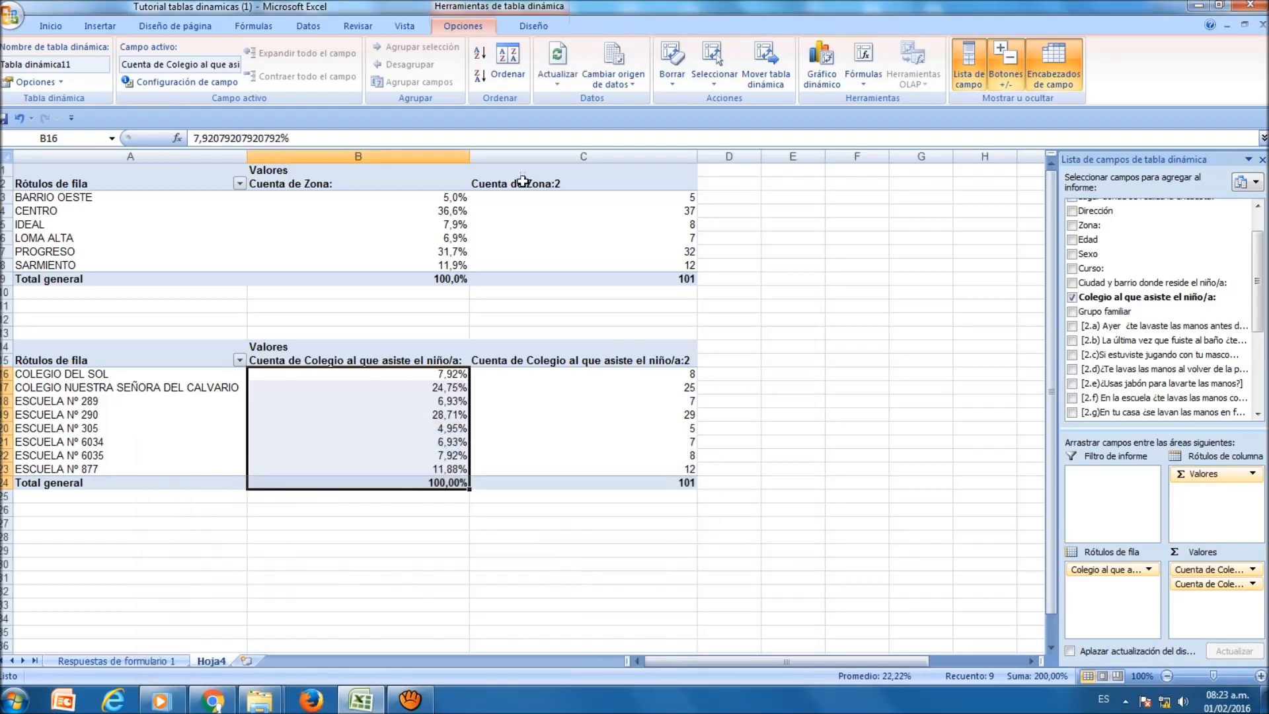
# Format the school percentages in column B with one decimal place
pyautogui.click(39, 30)
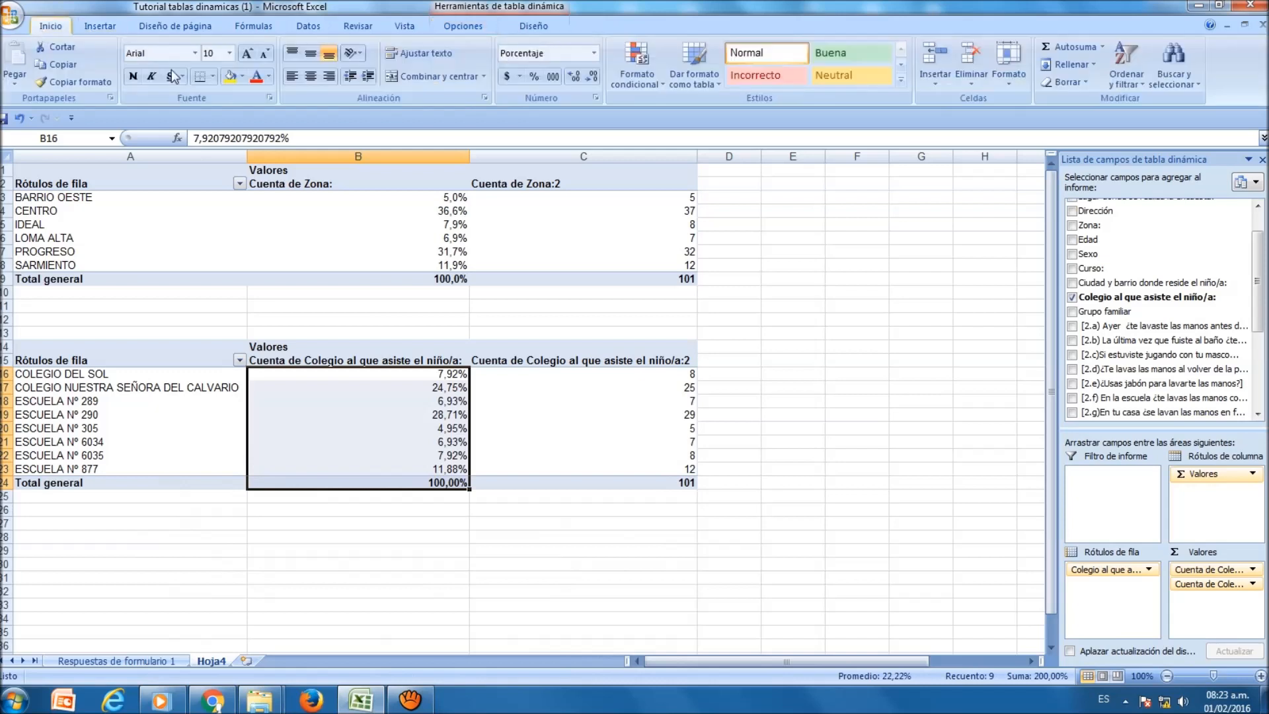
pyautogui.click(587, 78)
pyautogui.click(351, 550)
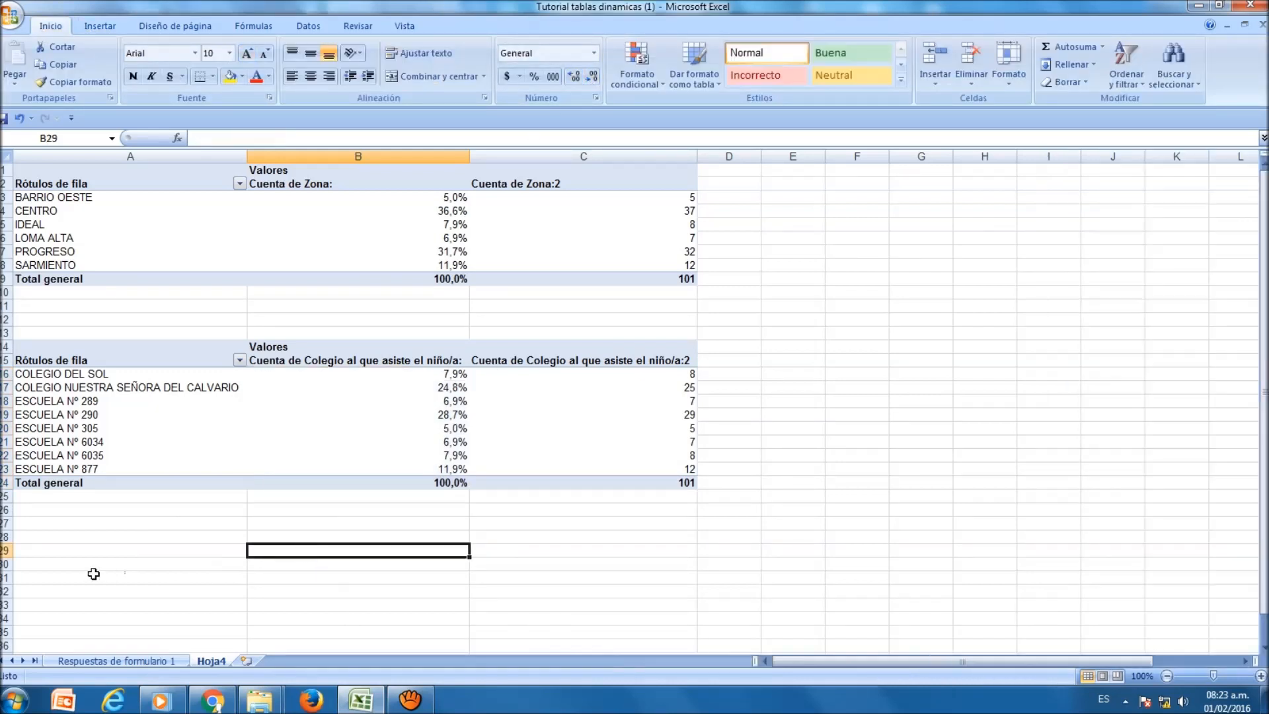
# Create a third pivot table at cell A28 of the same sheet from the named range "niños"
pyautogui.click(85, 538)
pyautogui.click(97, 27)
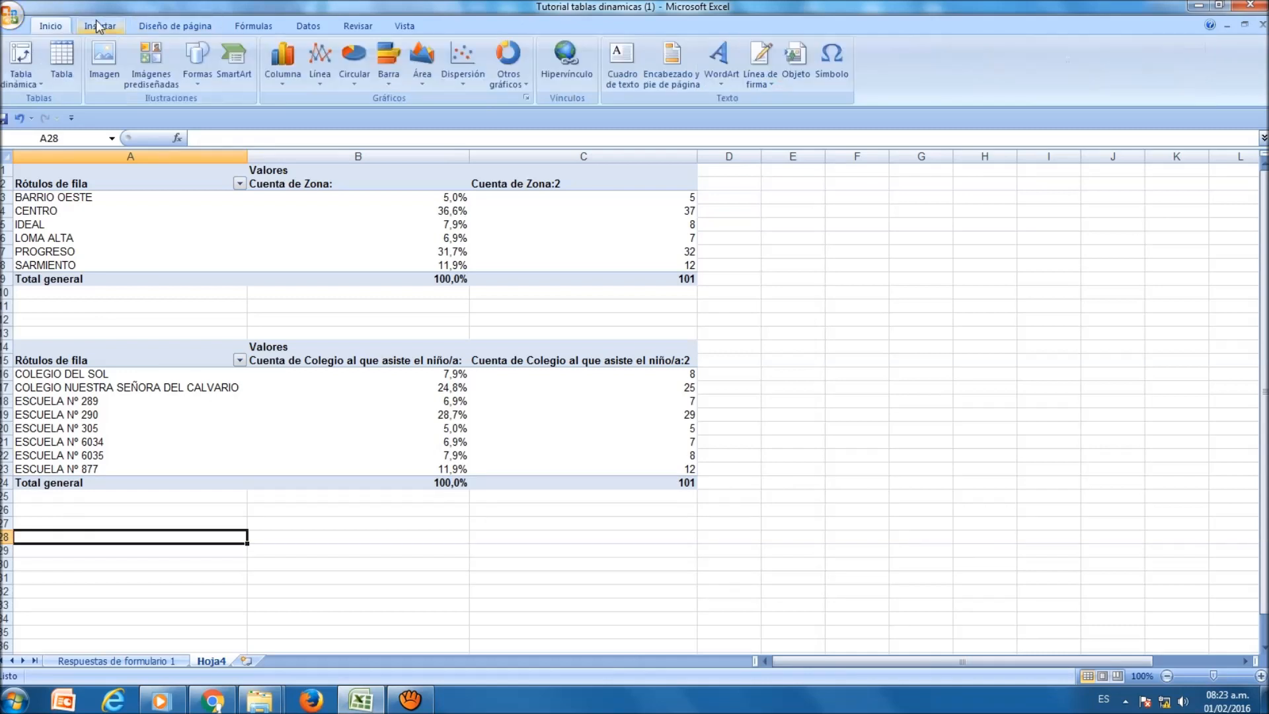
pyautogui.click(21, 55)
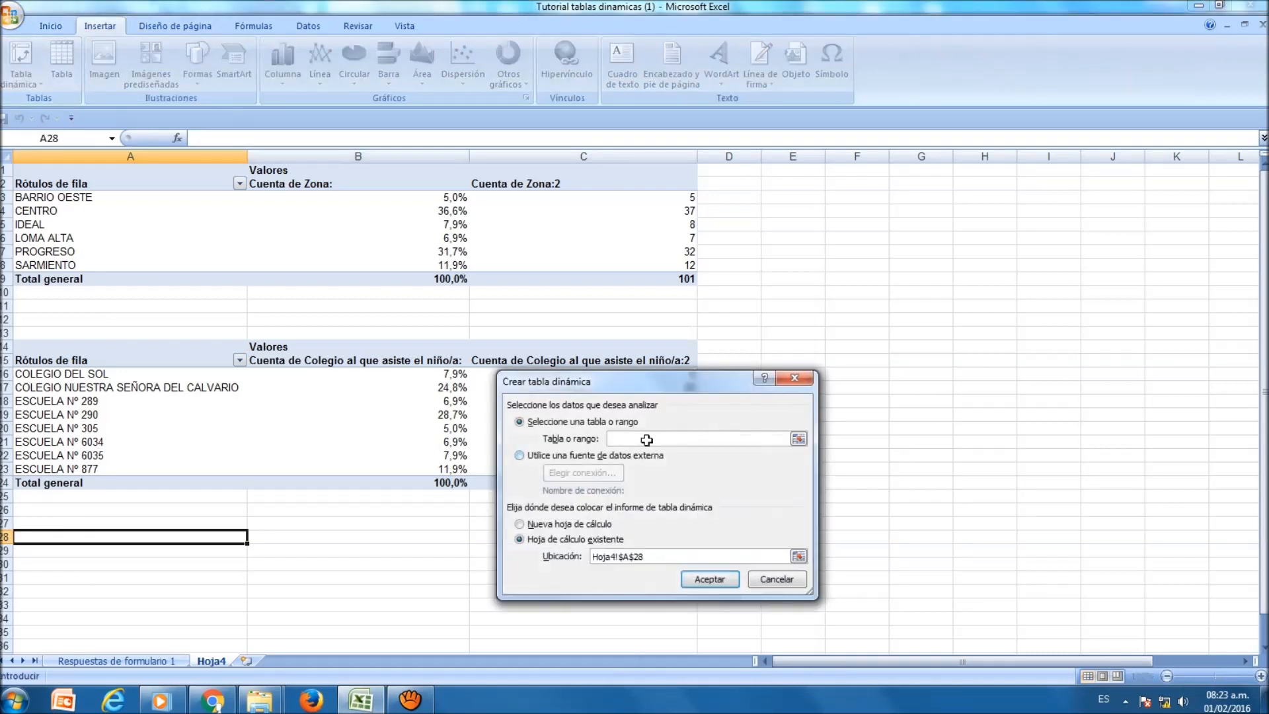
pyautogui.write('niños')
pyautogui.click(727, 581)
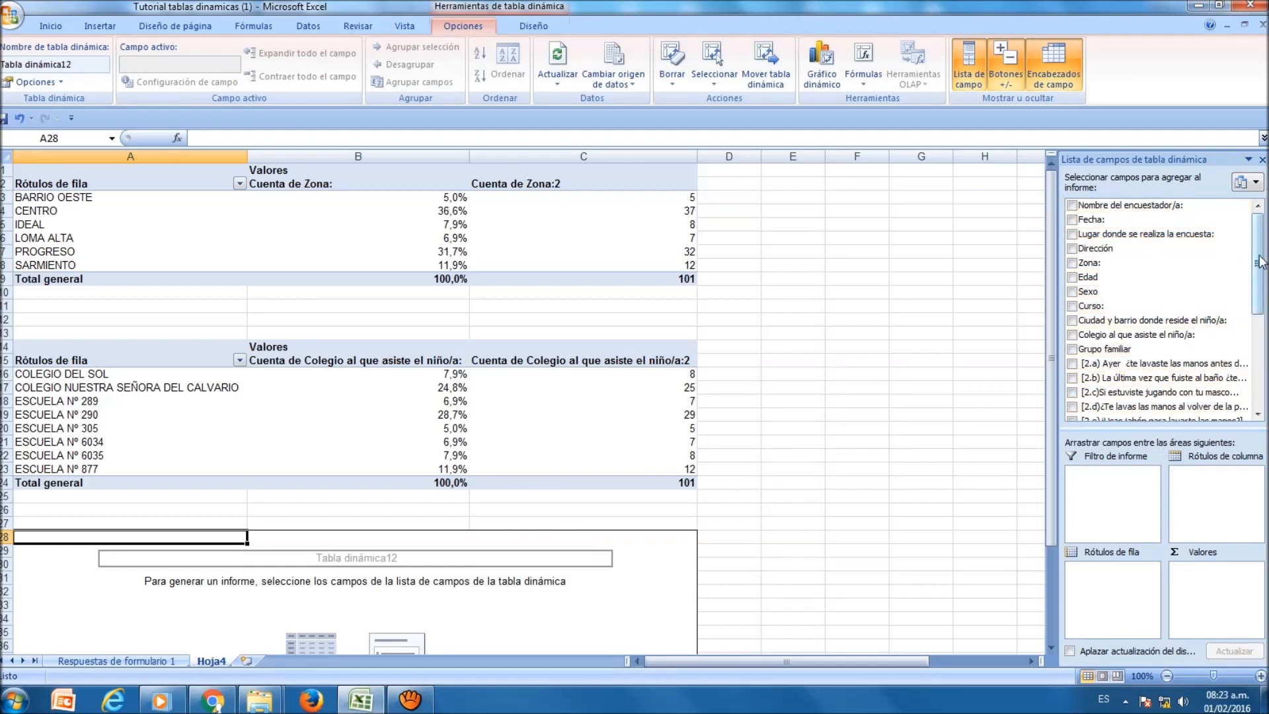
# Use "[2.a) Ayer ¿te lavaste las manos antes de comer?]" as the third pivot table's row labels and add it twice to the values
pyautogui.moveTo(1257, 263); pyautogui.dragTo(1267, 306)
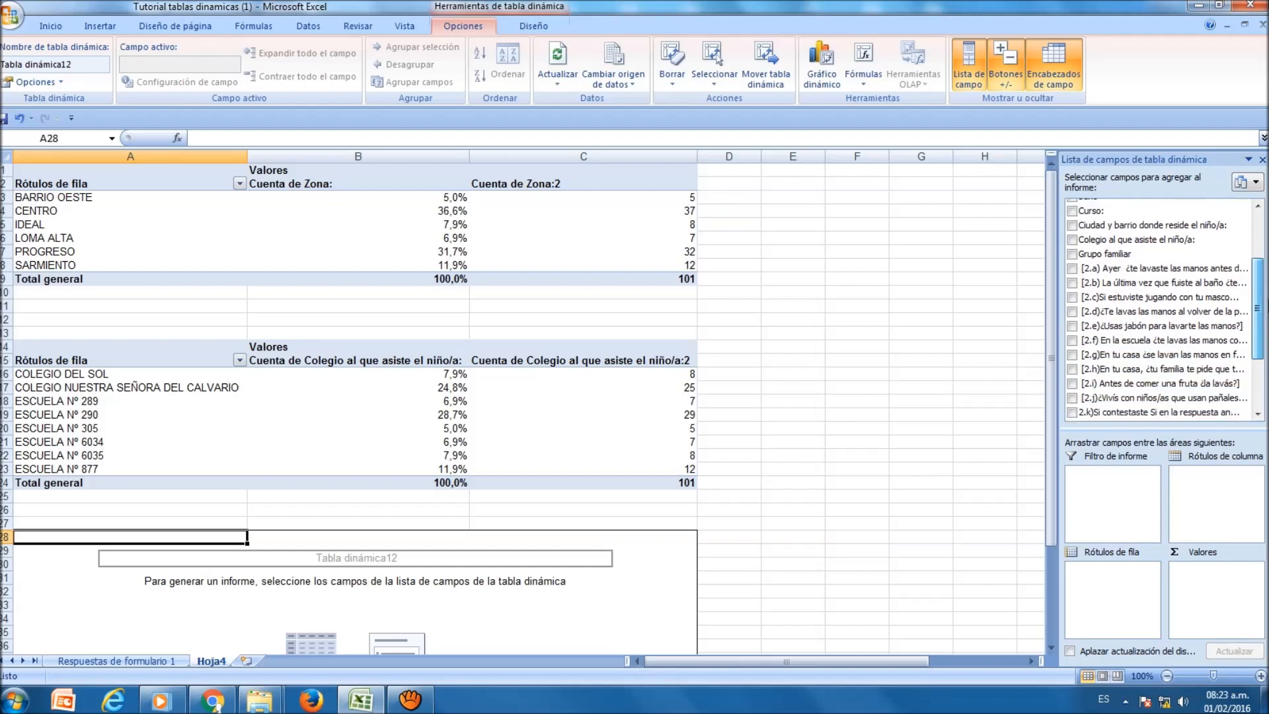
pyautogui.click(1072, 269)
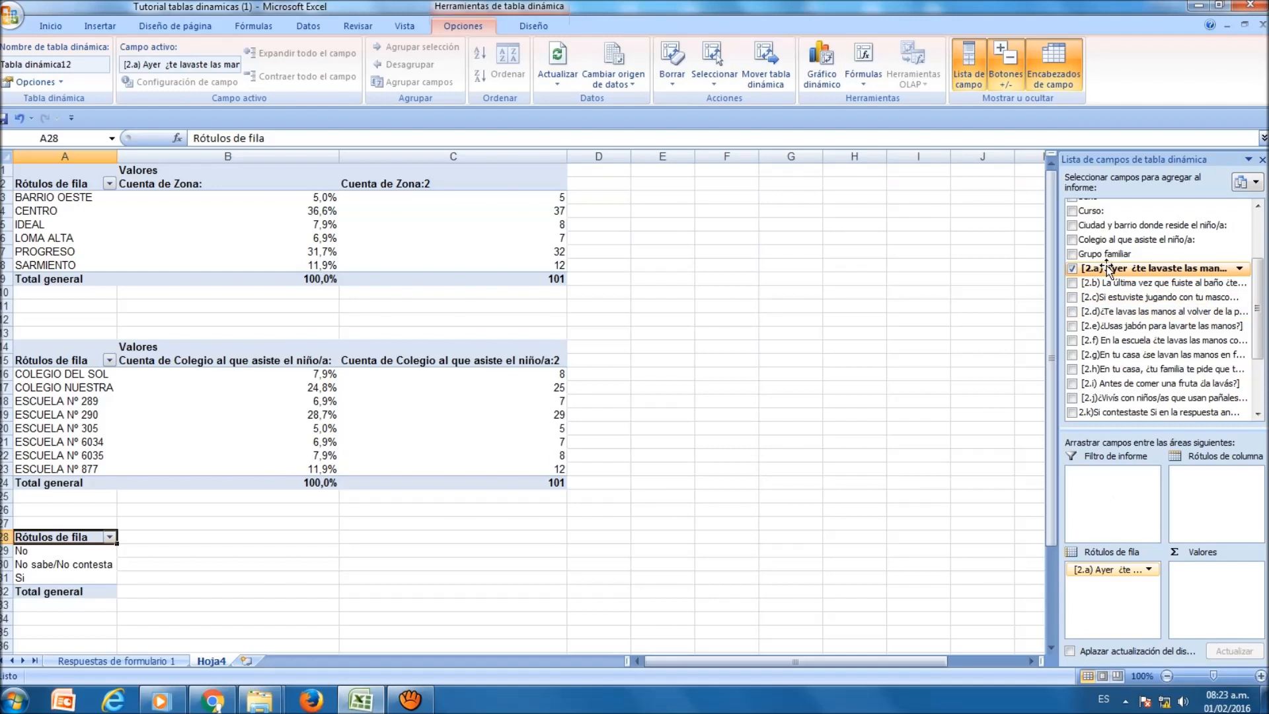
pyautogui.moveTo(1113, 271); pyautogui.dragTo(1226, 573)
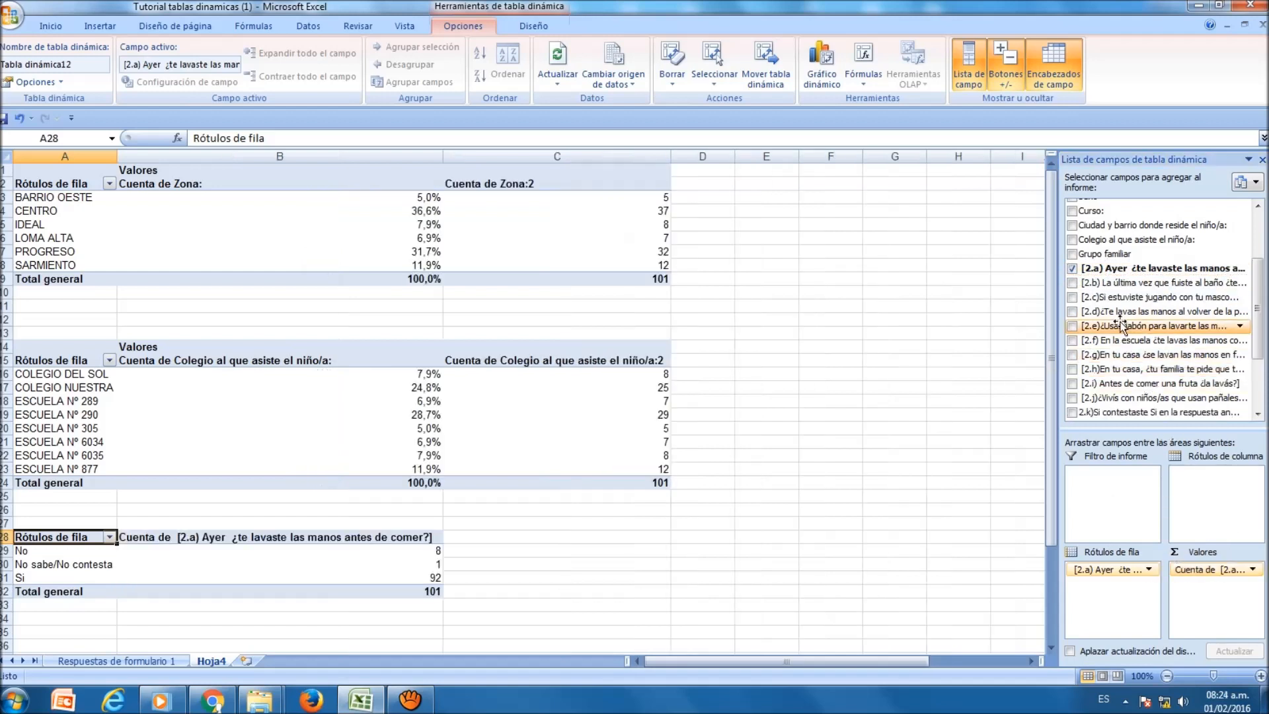
pyautogui.moveTo(1184, 490); pyautogui.dragTo(1231, 593)
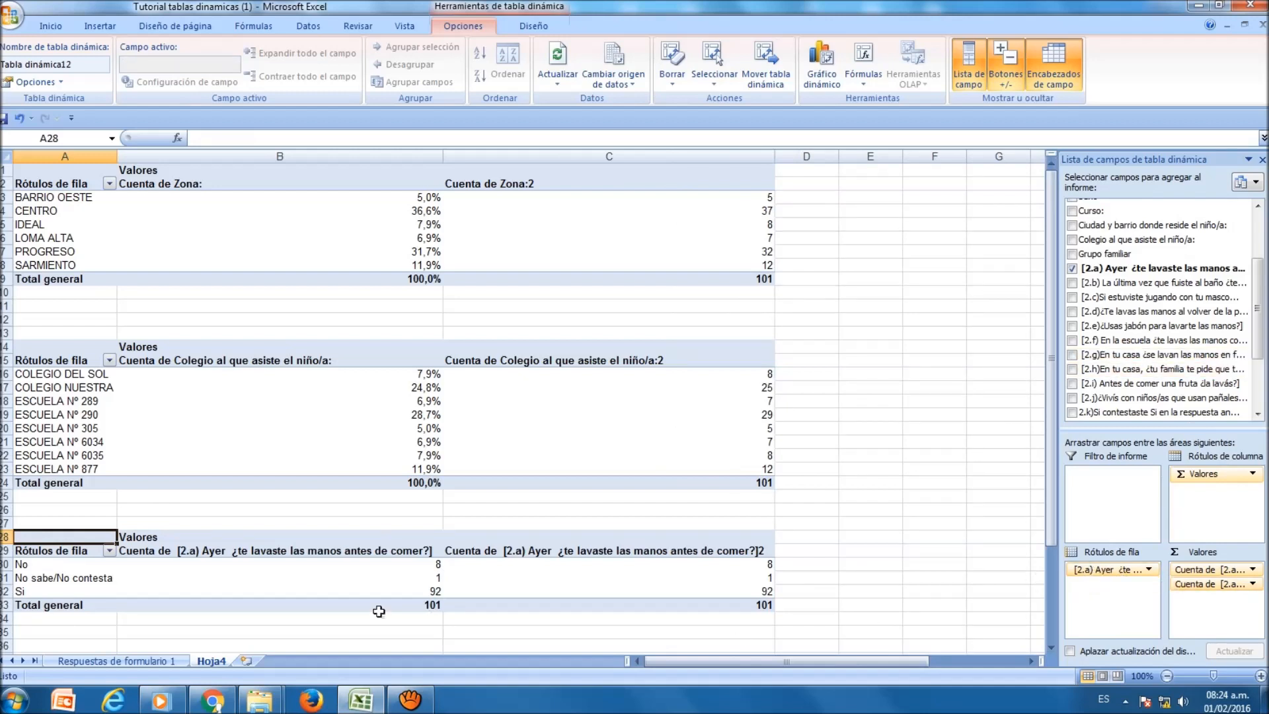
# Show the values of the third pivot table's first count column as "% de la columna"
pyautogui.moveTo(351, 566); pyautogui.dragTo(354, 613)
pyautogui.click(339, 577)
pyautogui.moveTo(340, 567); pyautogui.dragTo(348, 603)
pyautogui.rightClick(346, 590)
pyautogui.moveTo(443, 471)
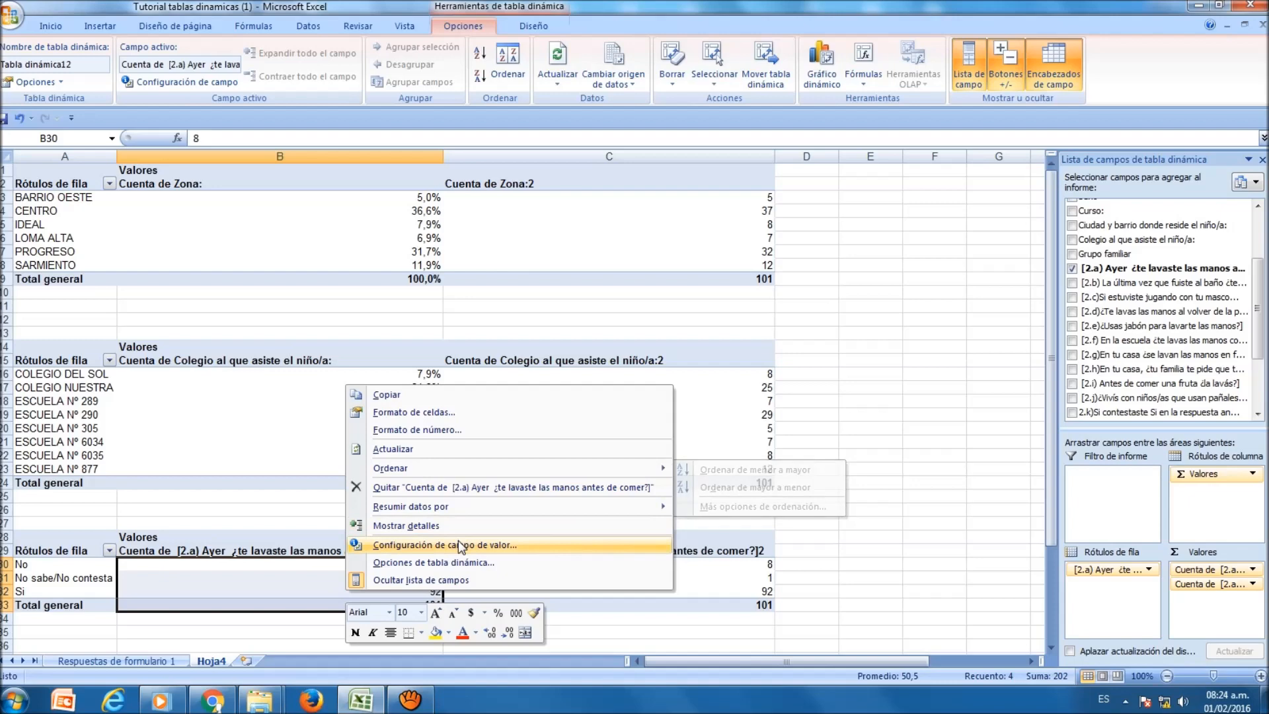
pyautogui.click(462, 545)
pyautogui.click(295, 480)
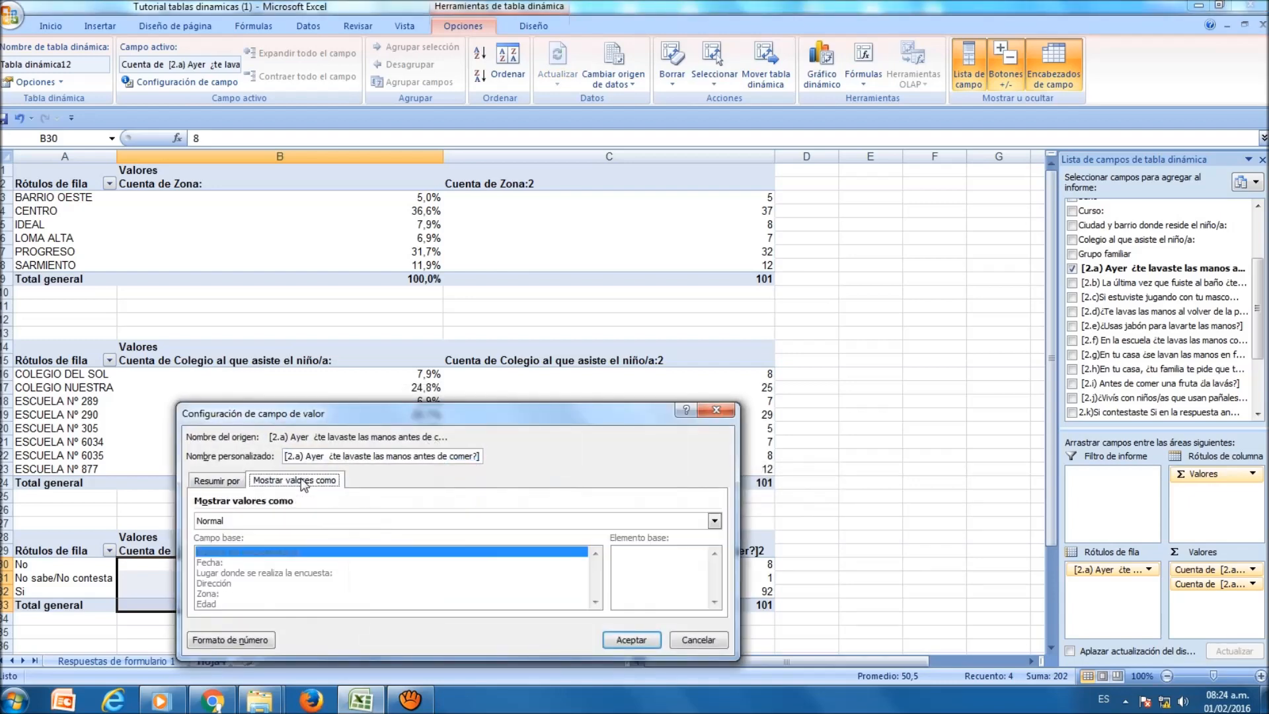
pyautogui.click(714, 521)
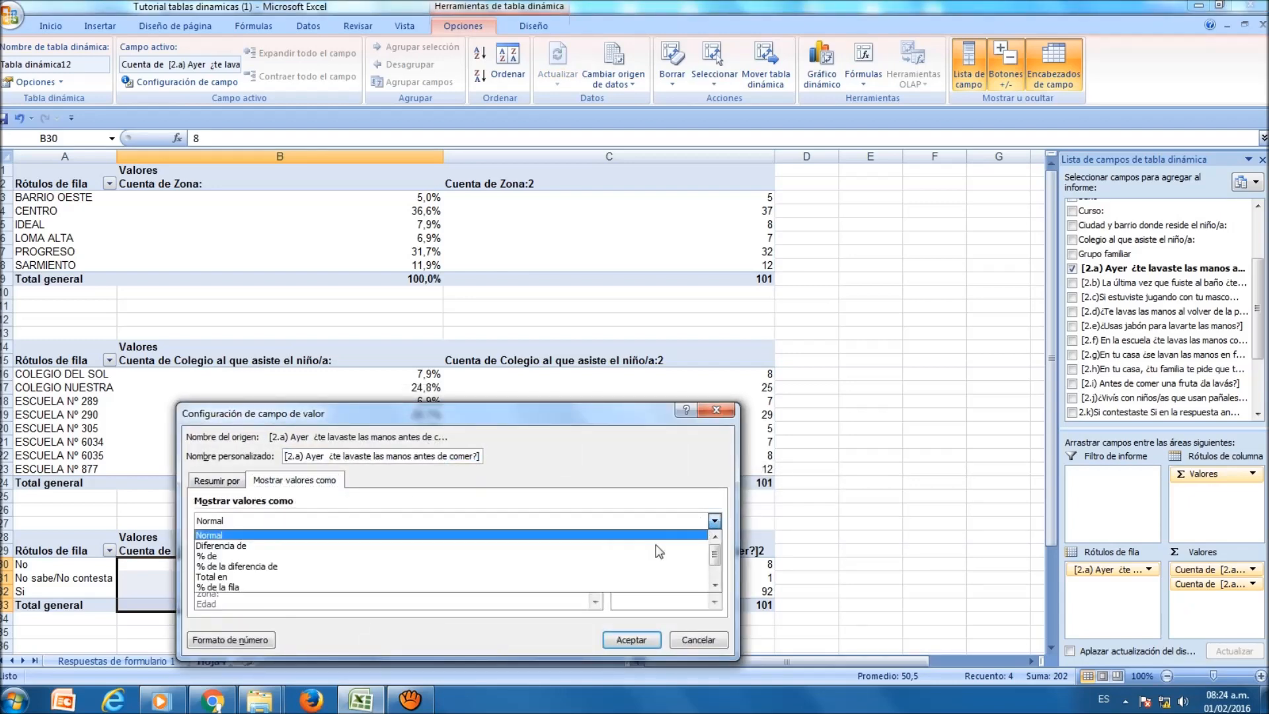
pyautogui.click(714, 584)
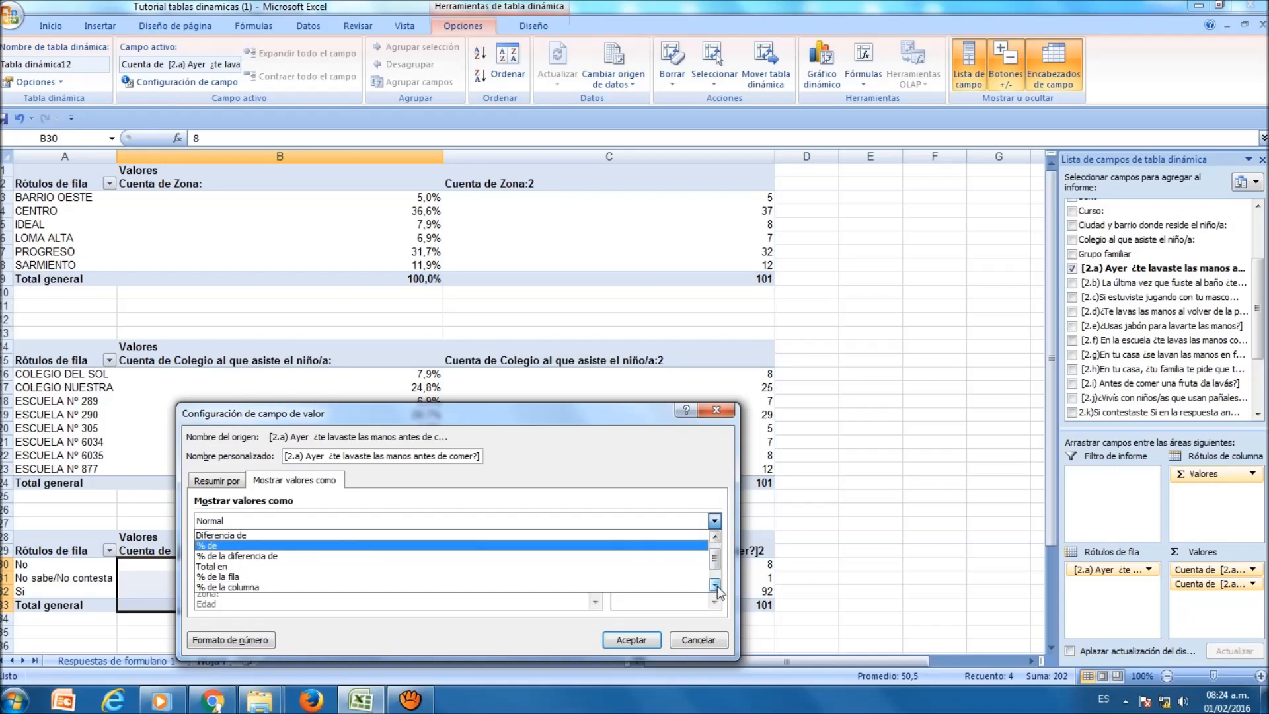
pyautogui.click(509, 587)
pyautogui.click(631, 640)
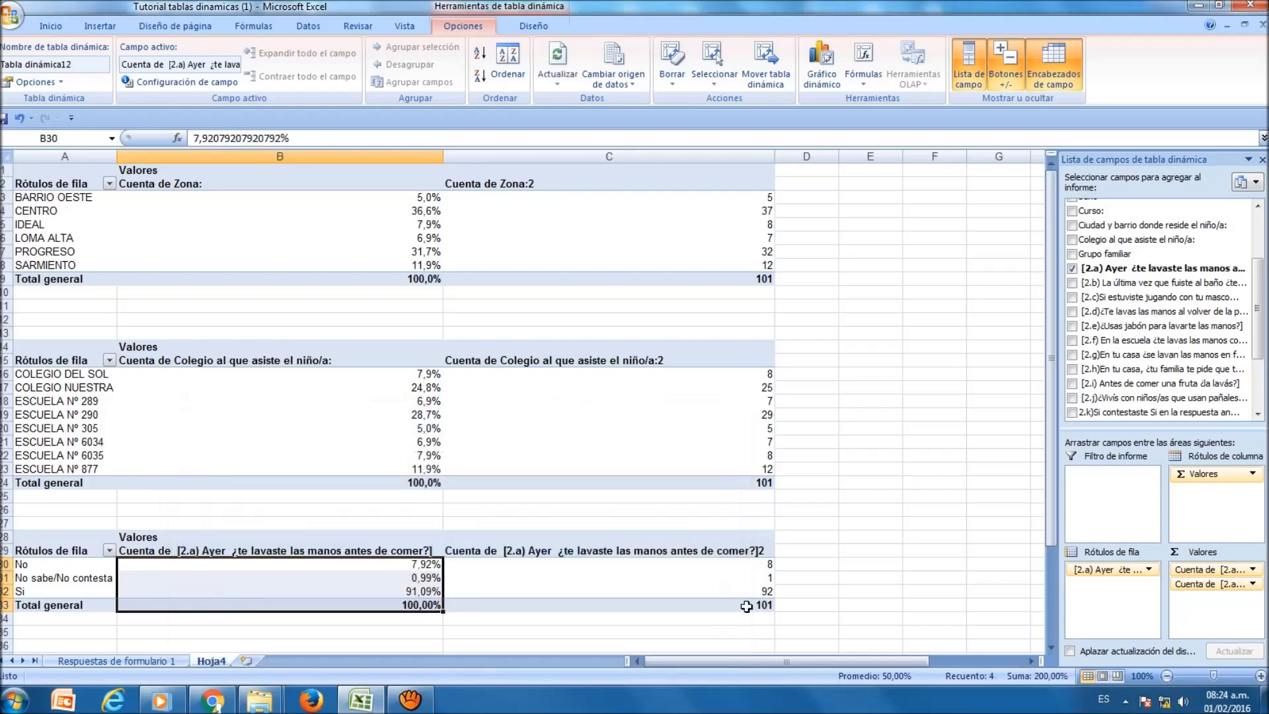
# Format the hand-washing percentages in B30:B33 with one decimal place
pyautogui.click(51, 26)
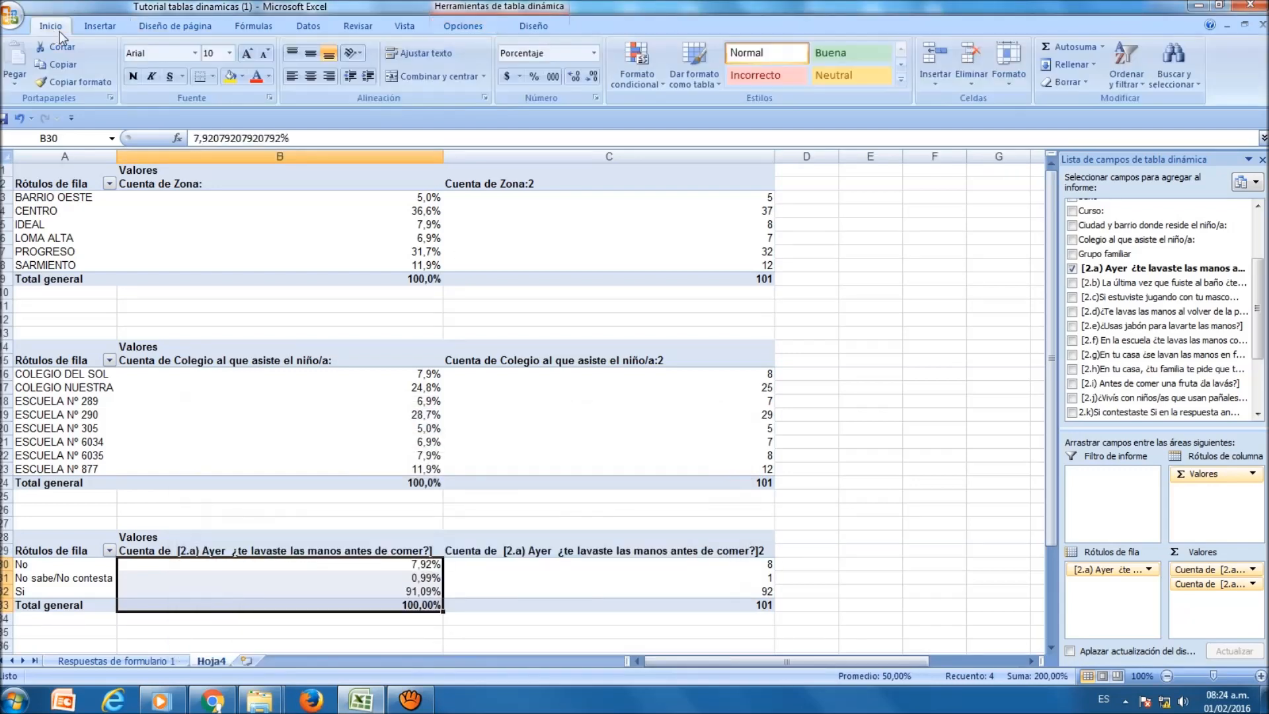
pyautogui.click(589, 78)
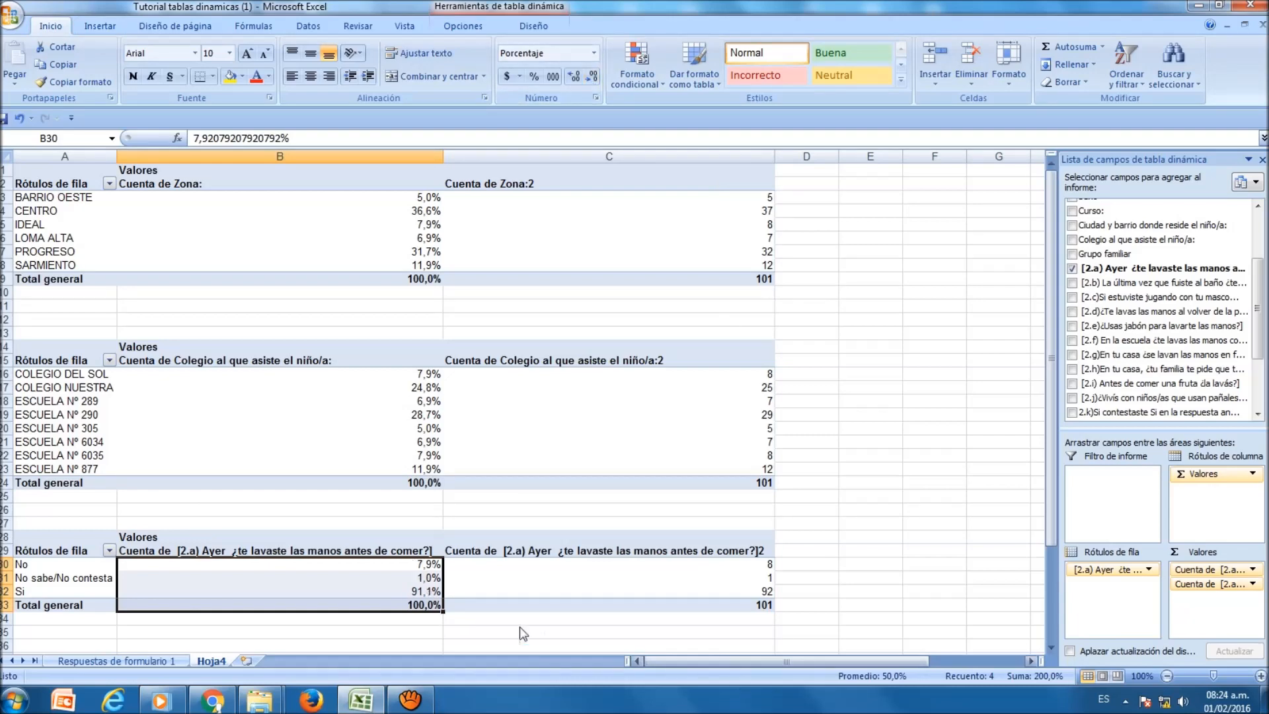
pyautogui.click(502, 644)
# Create a fourth pivot table at cell A37 of the same sheet from the named range "niños"
pyautogui.scroll(-6, 433, 575)
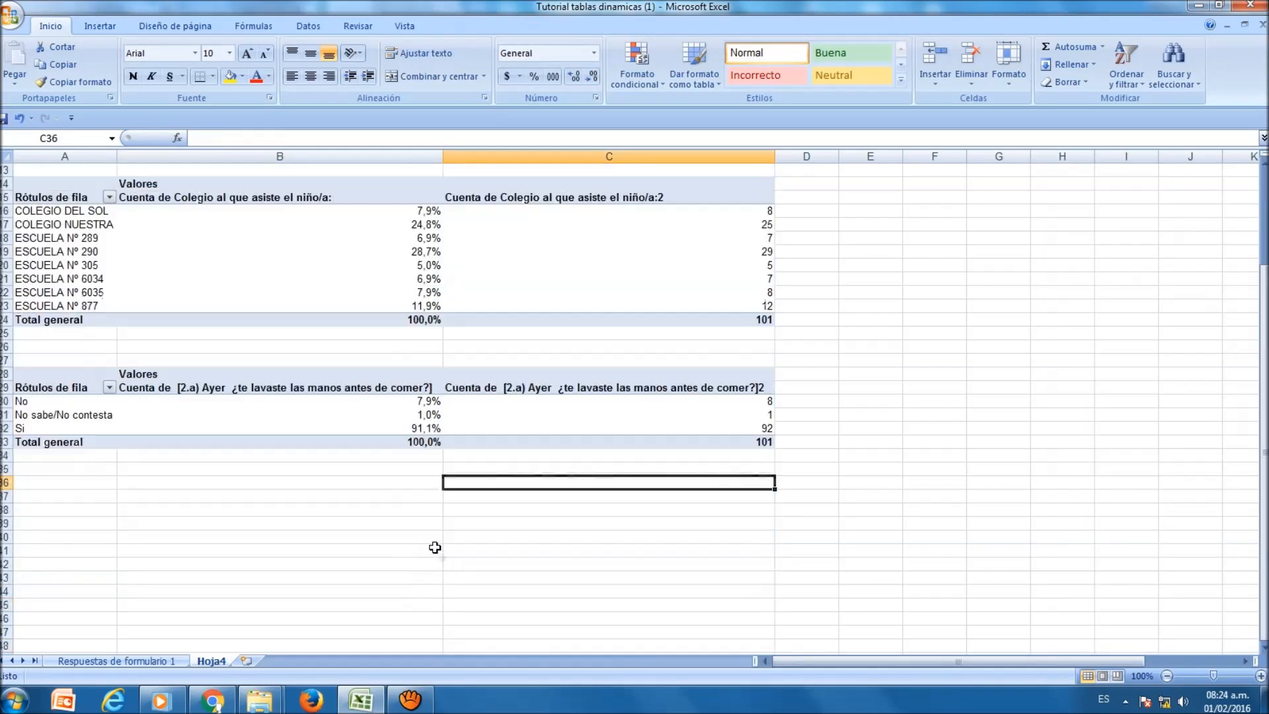
pyautogui.click(58, 414)
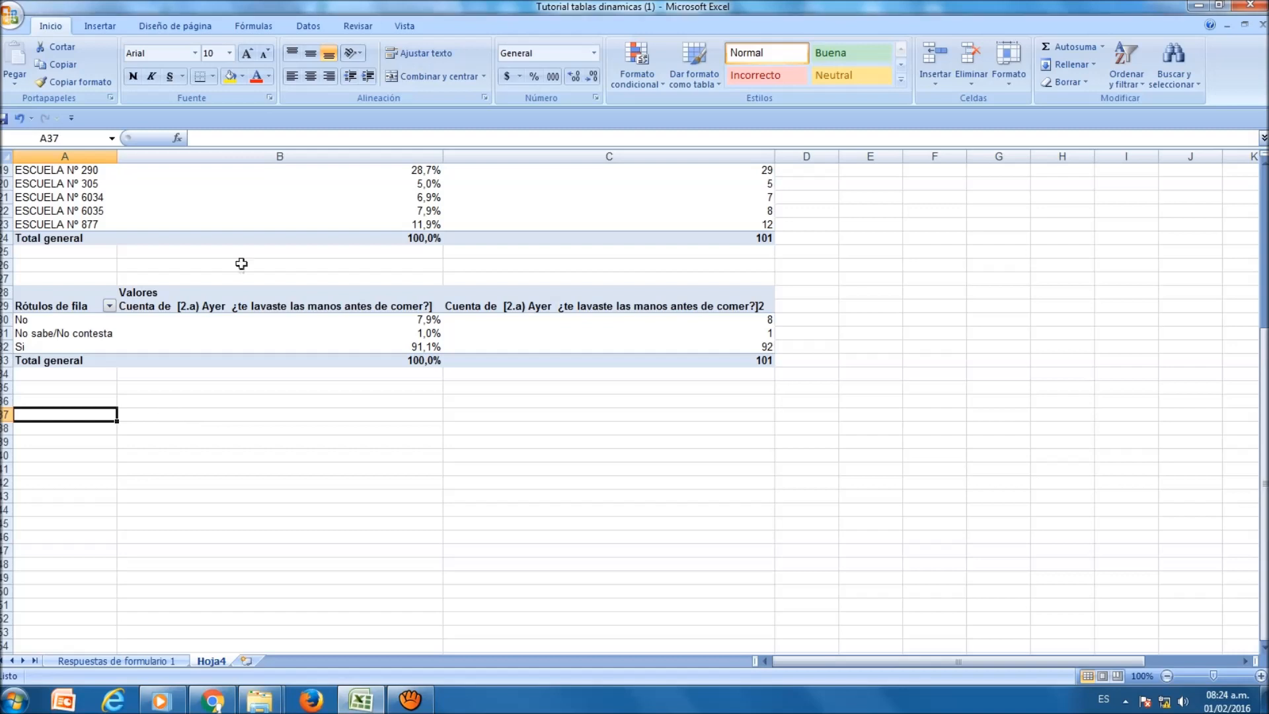
pyautogui.click(100, 26)
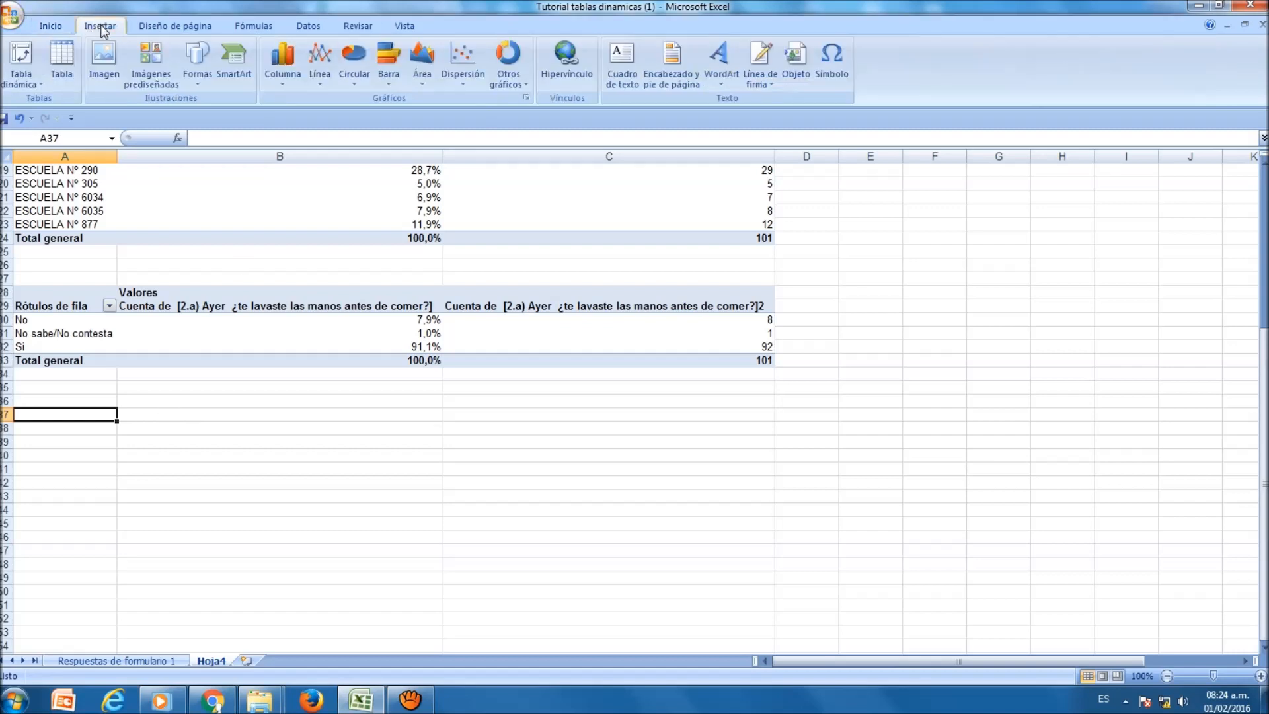
pyautogui.click(7, 56)
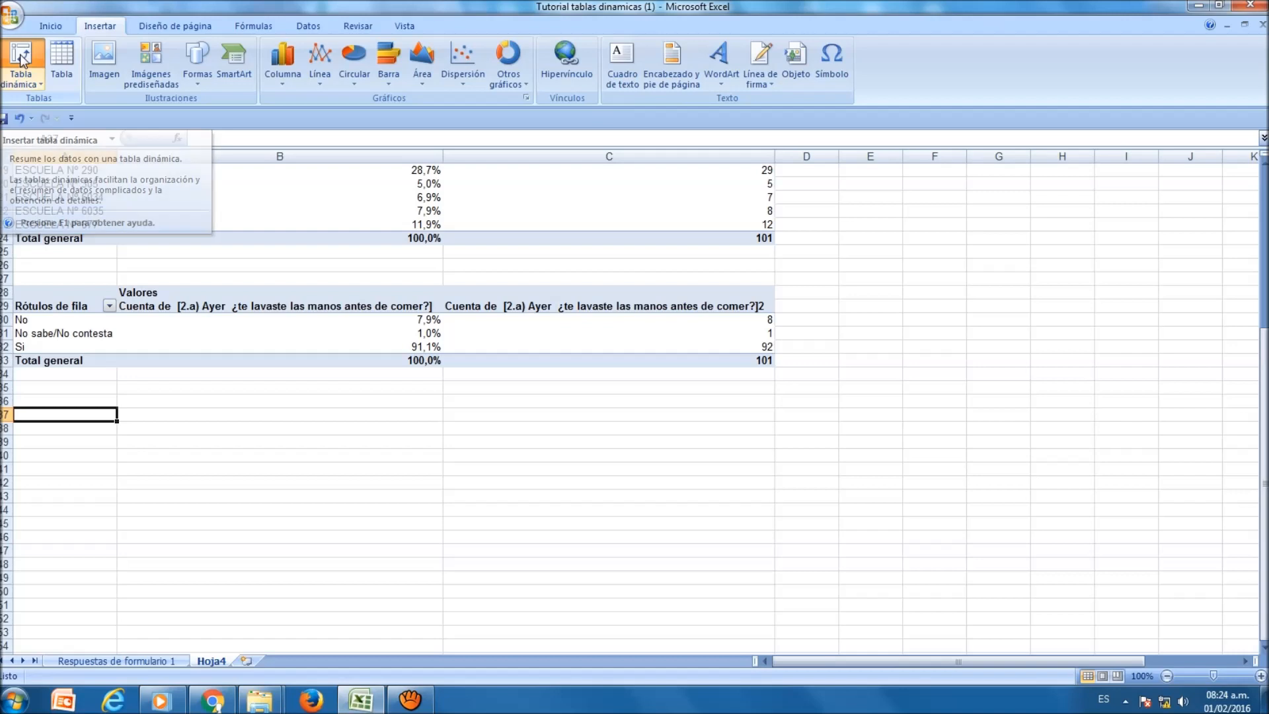
pyautogui.write('niños')
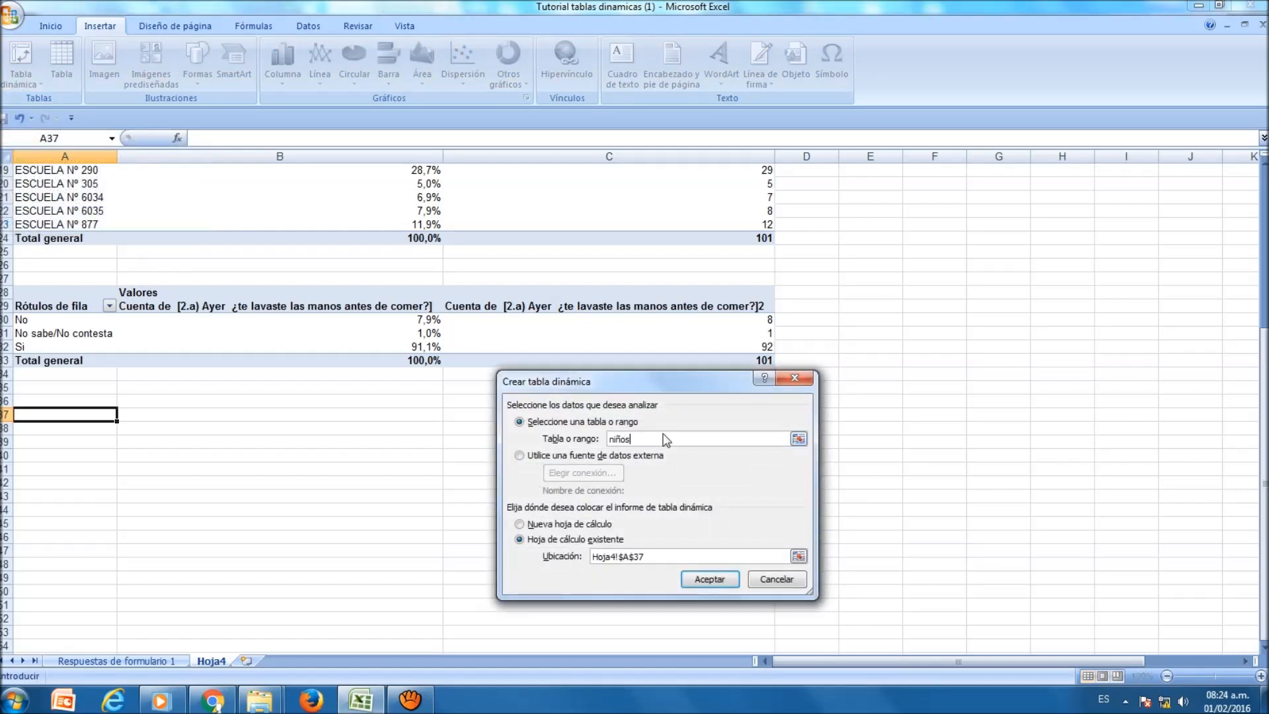
pyautogui.press('Return')
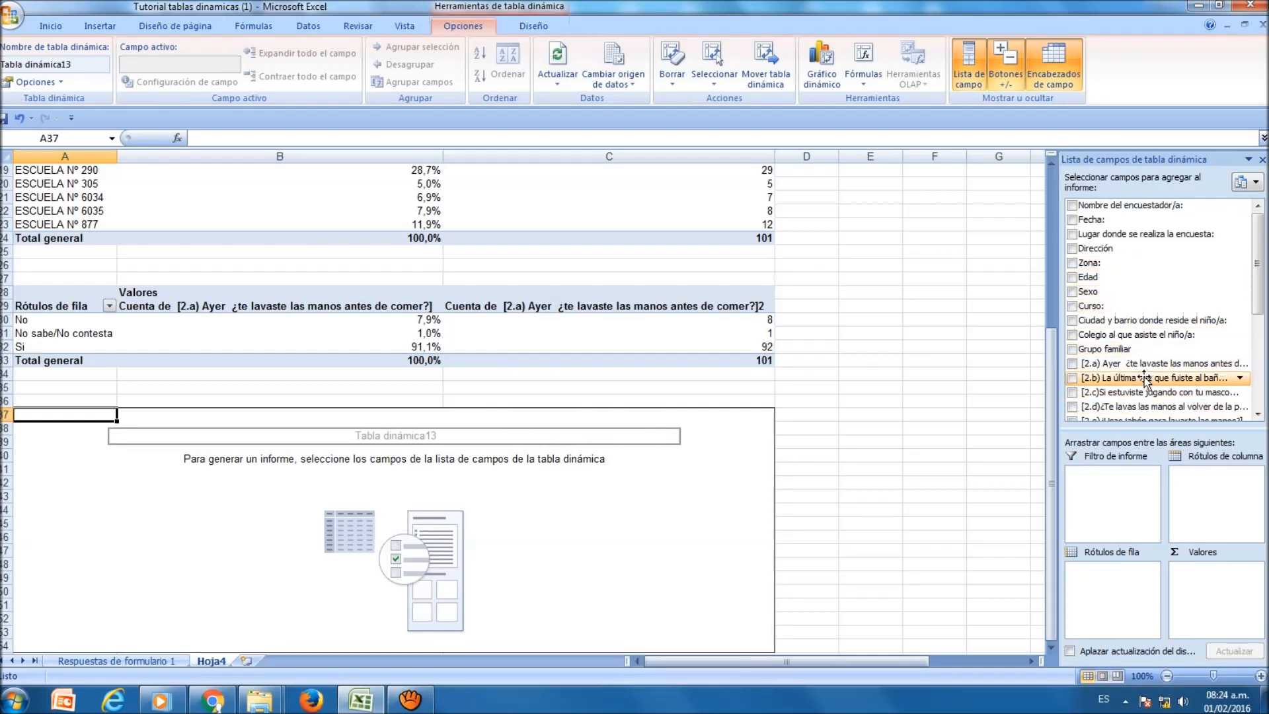
# Cross question 2.a as row labels with "Zona:" as column labels in the fourth pivot table, and count question 2.a as the values
pyautogui.moveTo(1149, 370); pyautogui.dragTo(1138, 581)
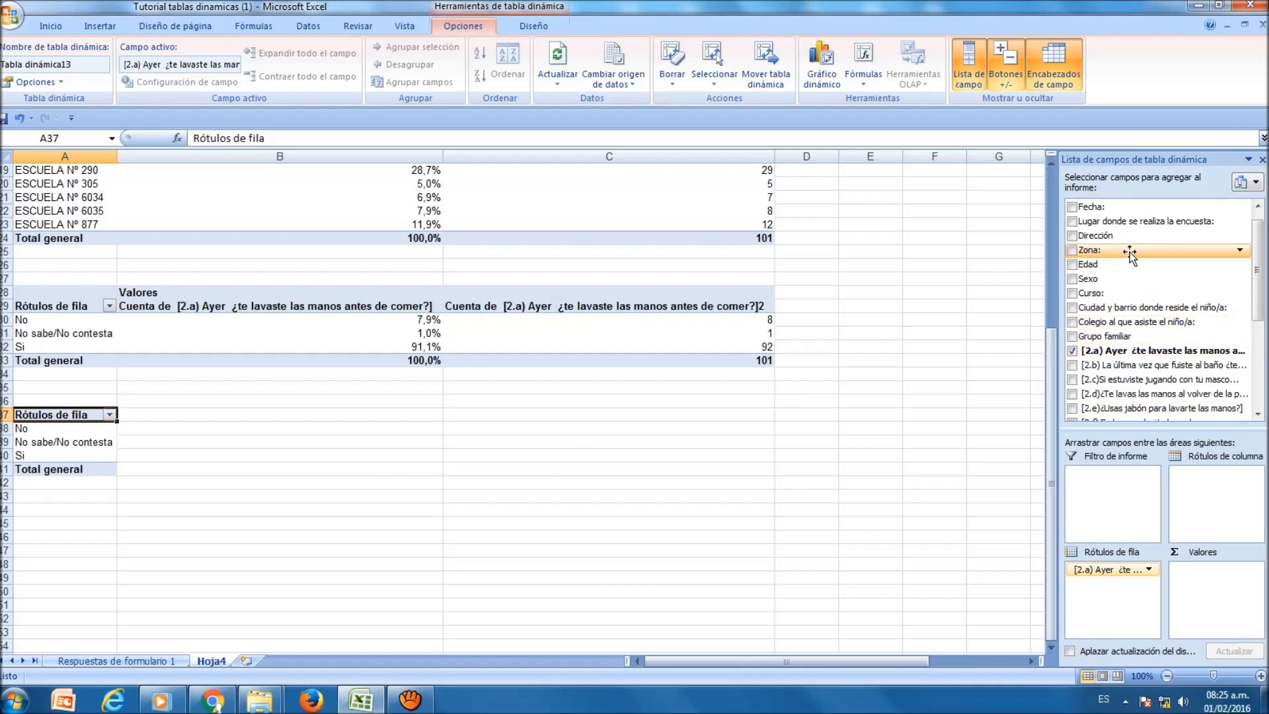
pyautogui.moveTo(1134, 254); pyautogui.dragTo(1209, 485)
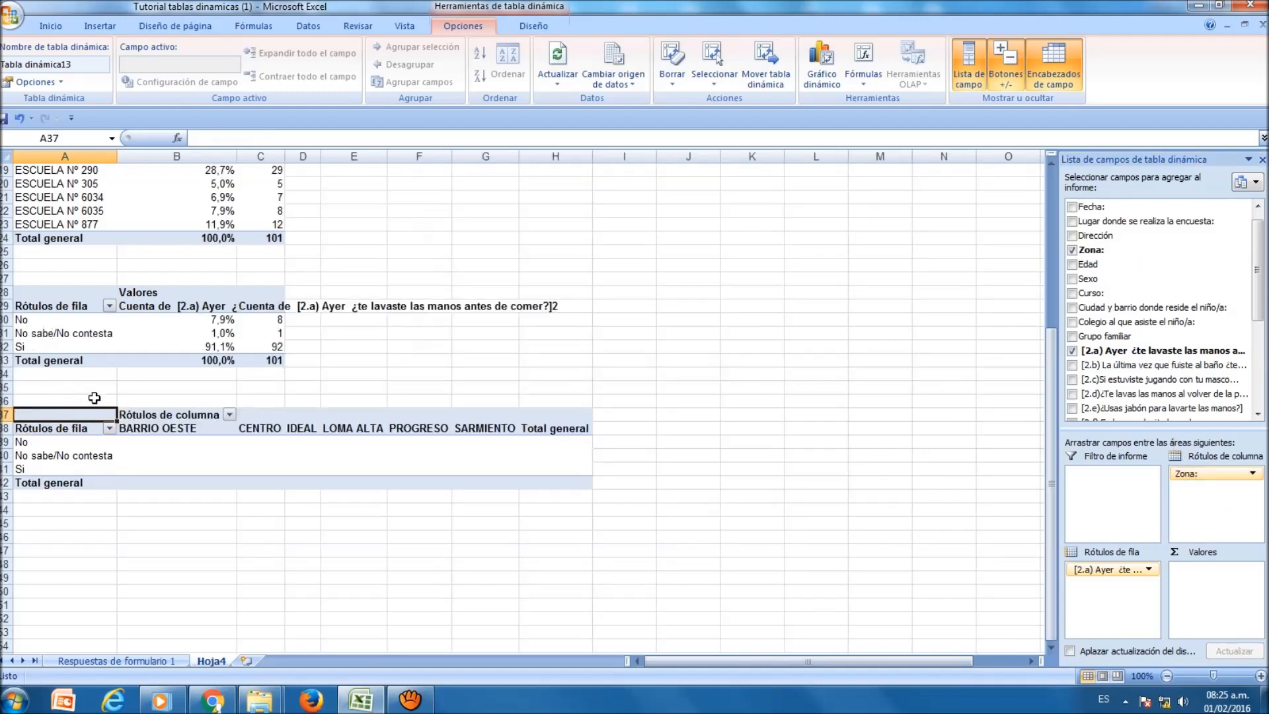
pyautogui.moveTo(1138, 355); pyautogui.dragTo(1235, 584)
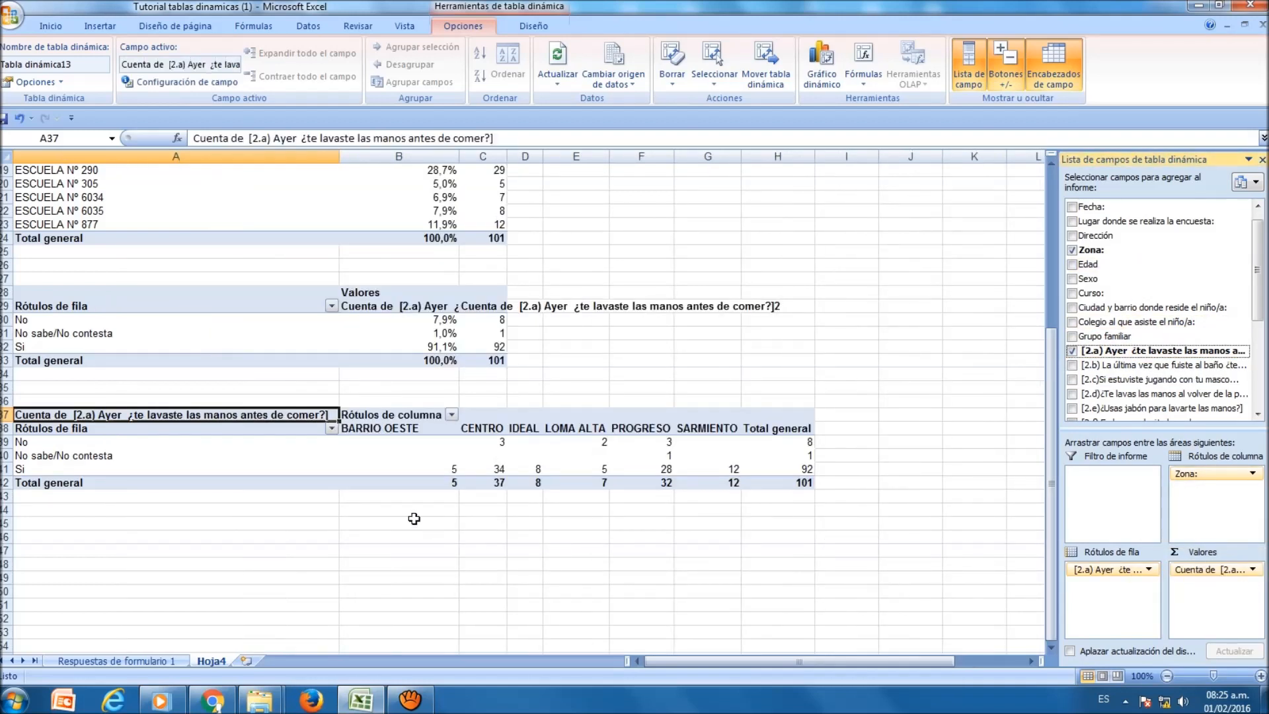
pyautogui.click(369, 580)
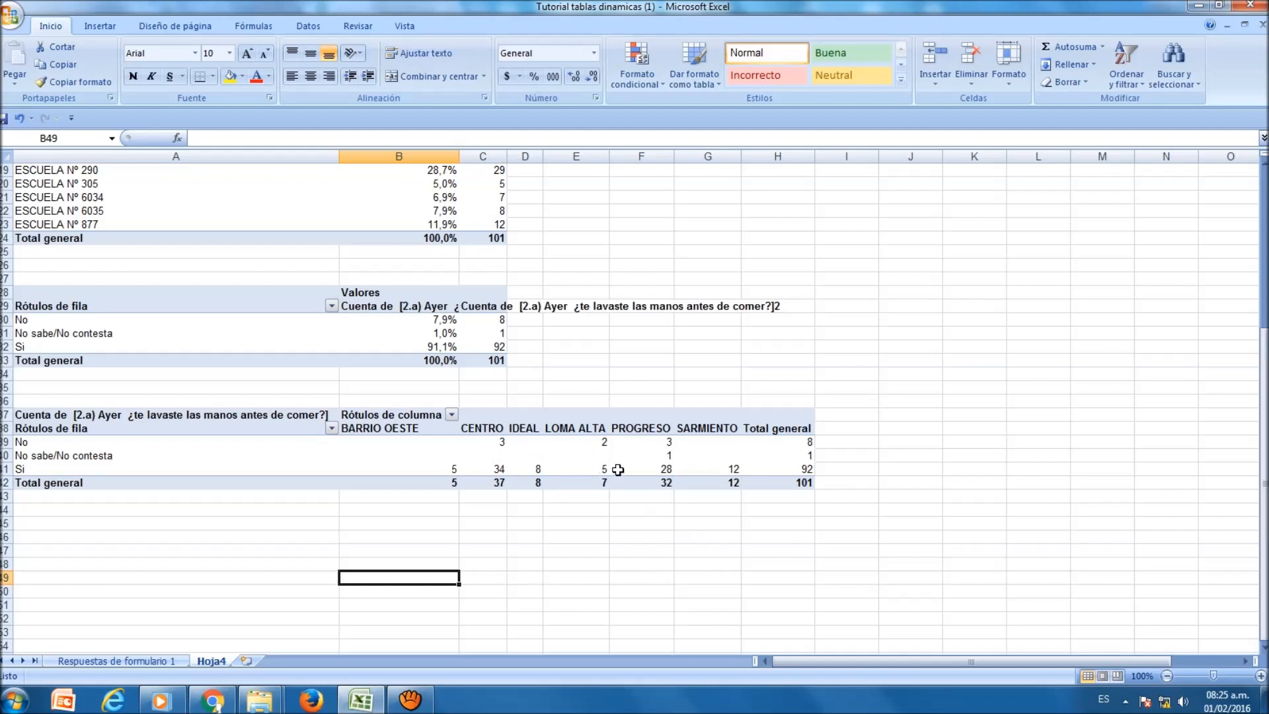
# Examine the "No", "No sabe/No contesta" and "Si" rows by zone in the cross table and compare them with the pivot table above
pyautogui.moveTo(618, 470)
pyautogui.click(225, 549)
pyautogui.click(177, 535)
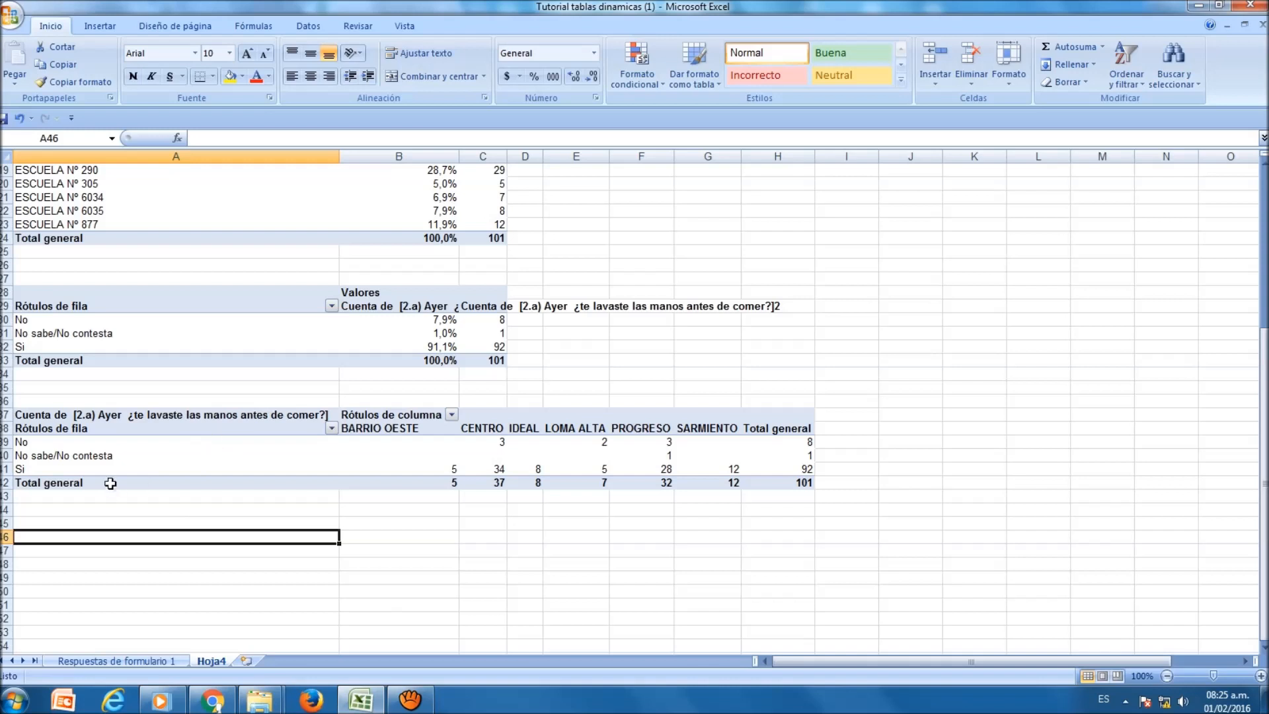
pyautogui.click(193, 442)
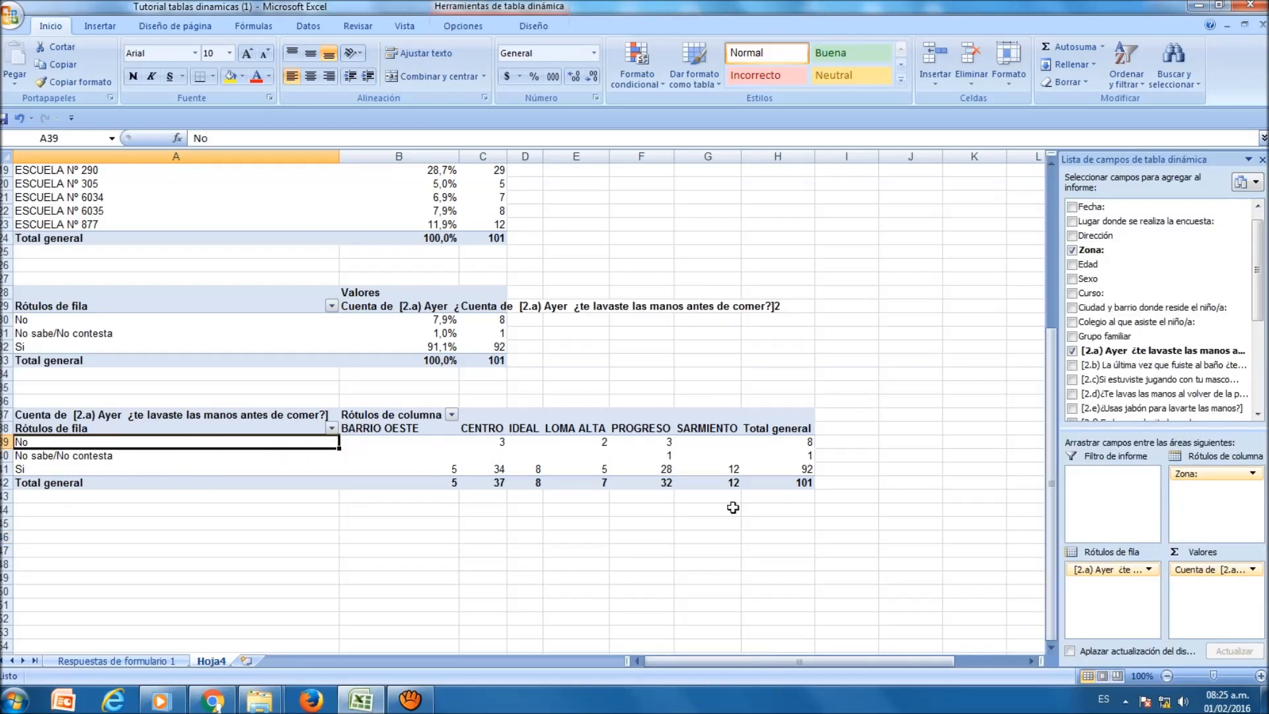
pyautogui.click(783, 442)
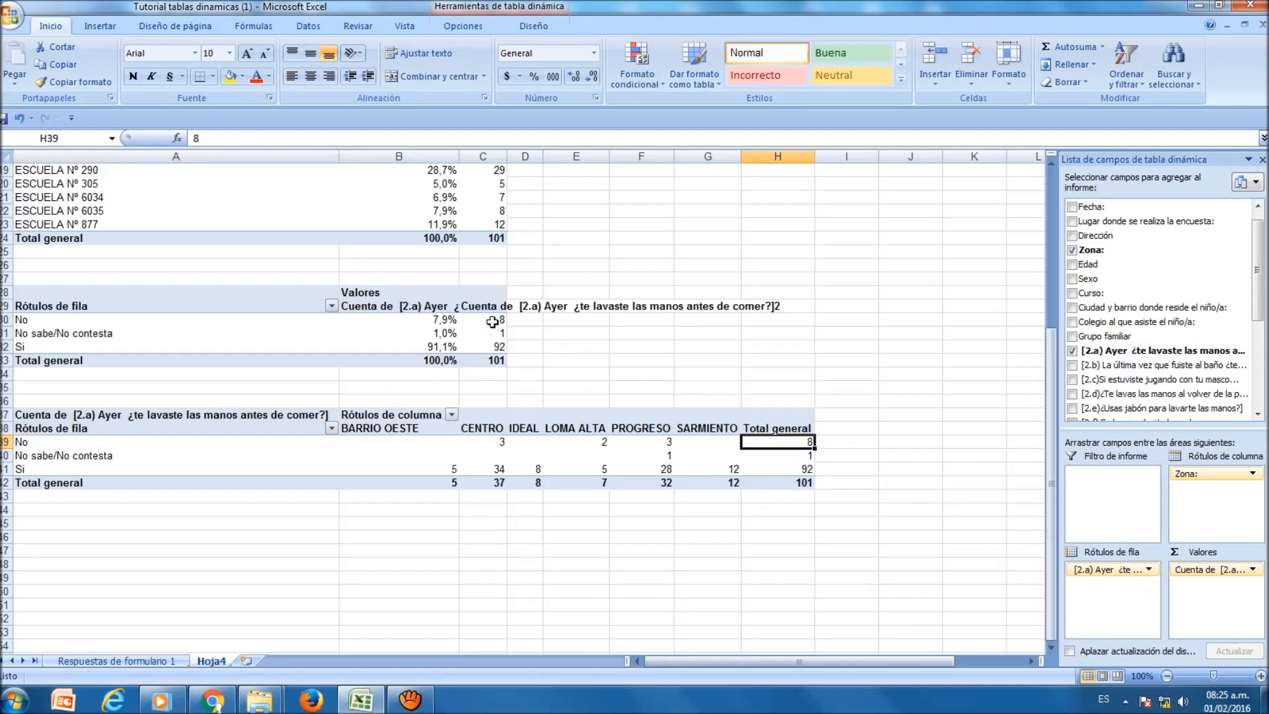
pyautogui.moveTo(492, 321)
pyautogui.click(487, 444)
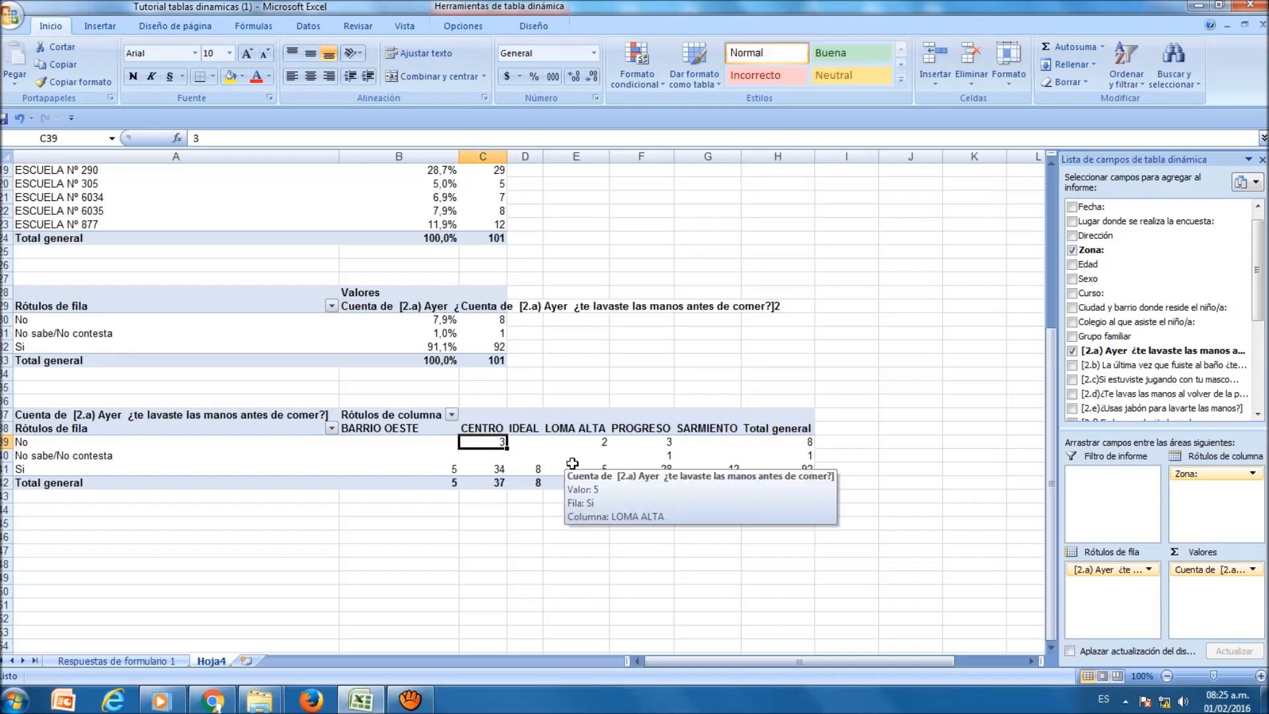
pyautogui.click(603, 442)
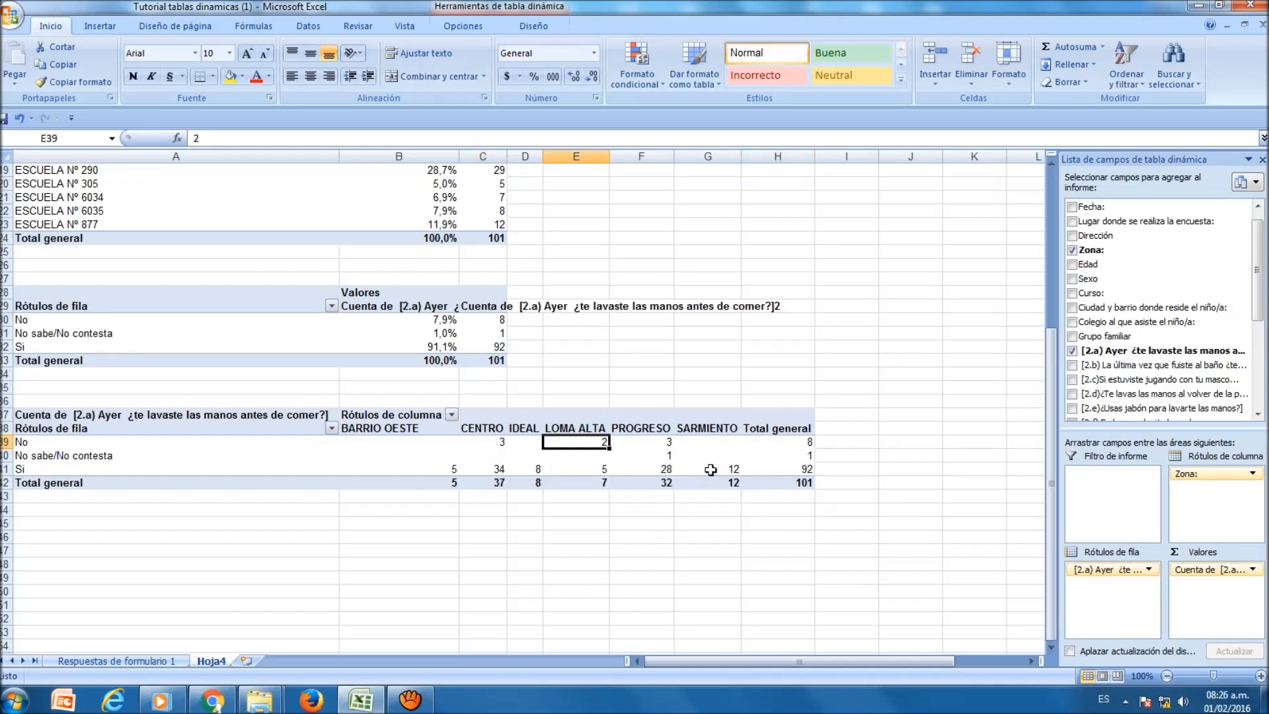
pyautogui.click(665, 444)
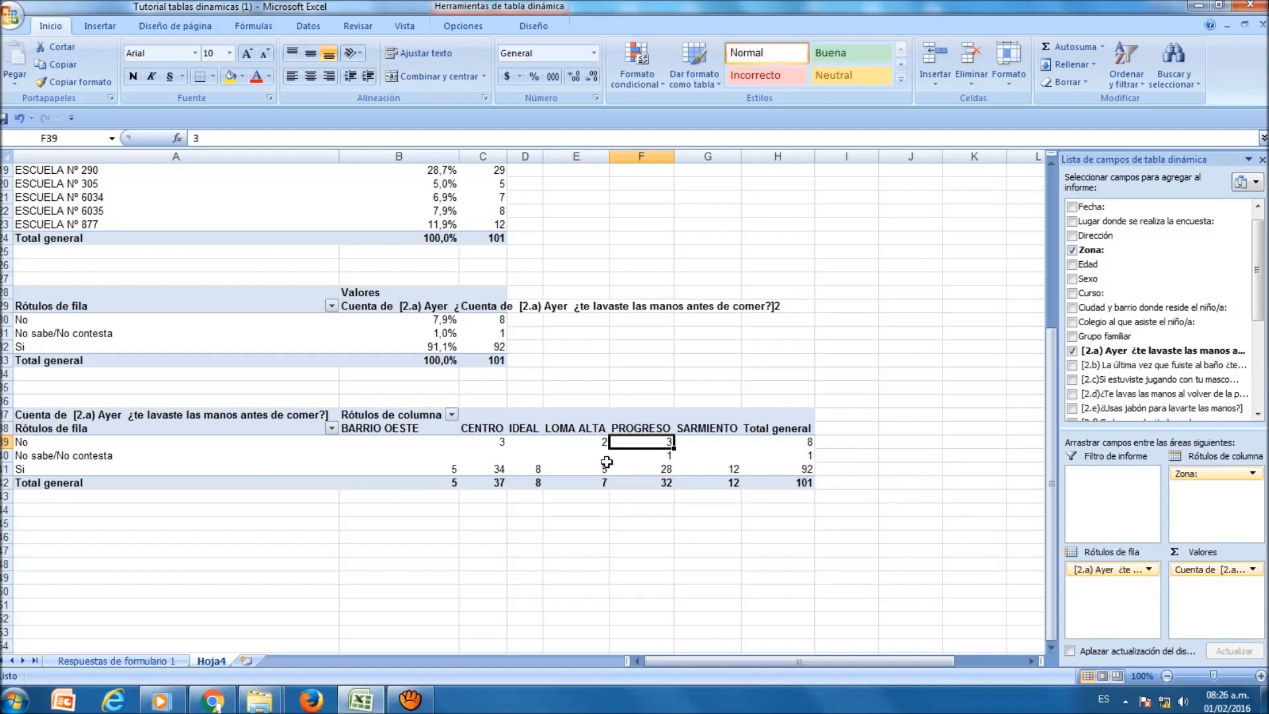
pyautogui.click(125, 455)
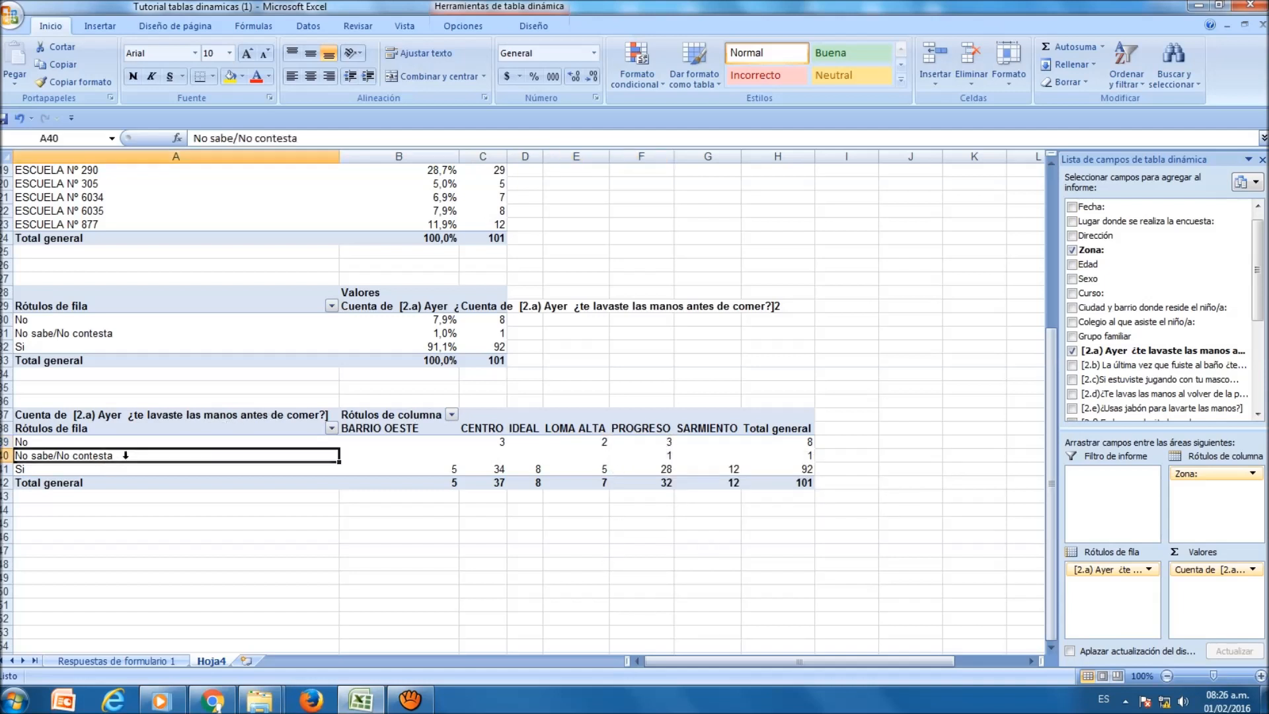
pyautogui.click(657, 458)
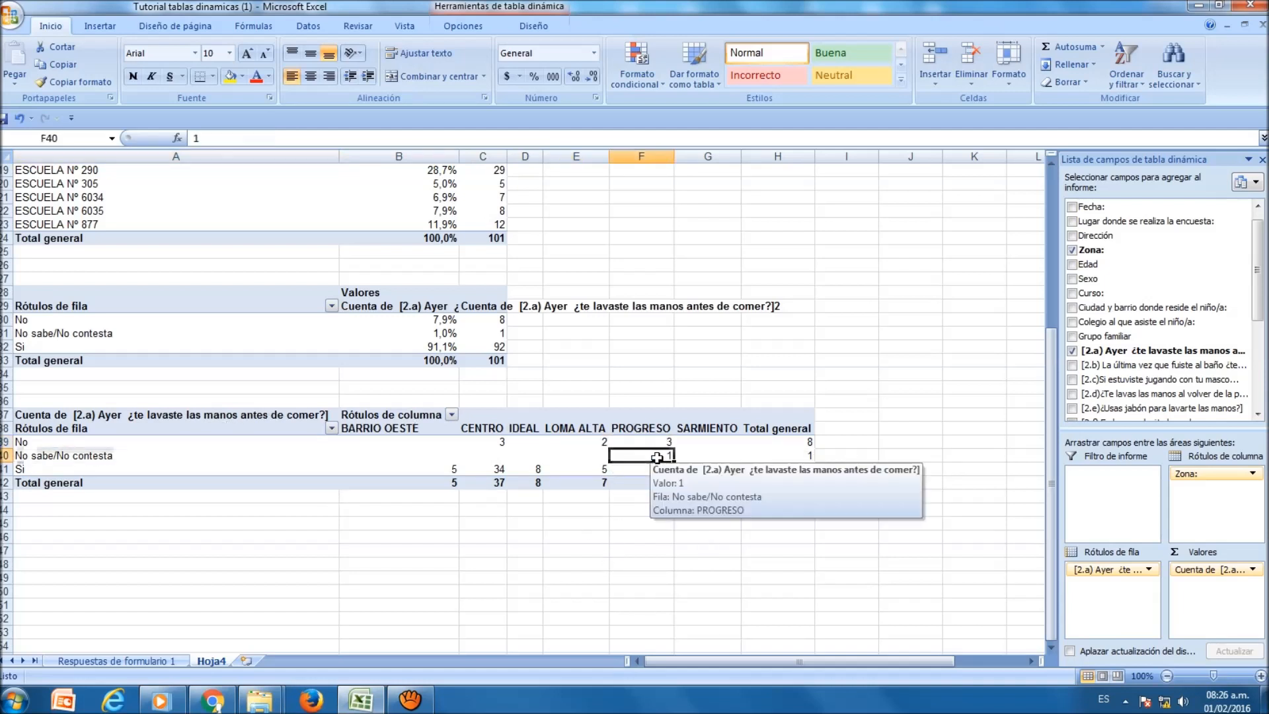
pyautogui.click(481, 335)
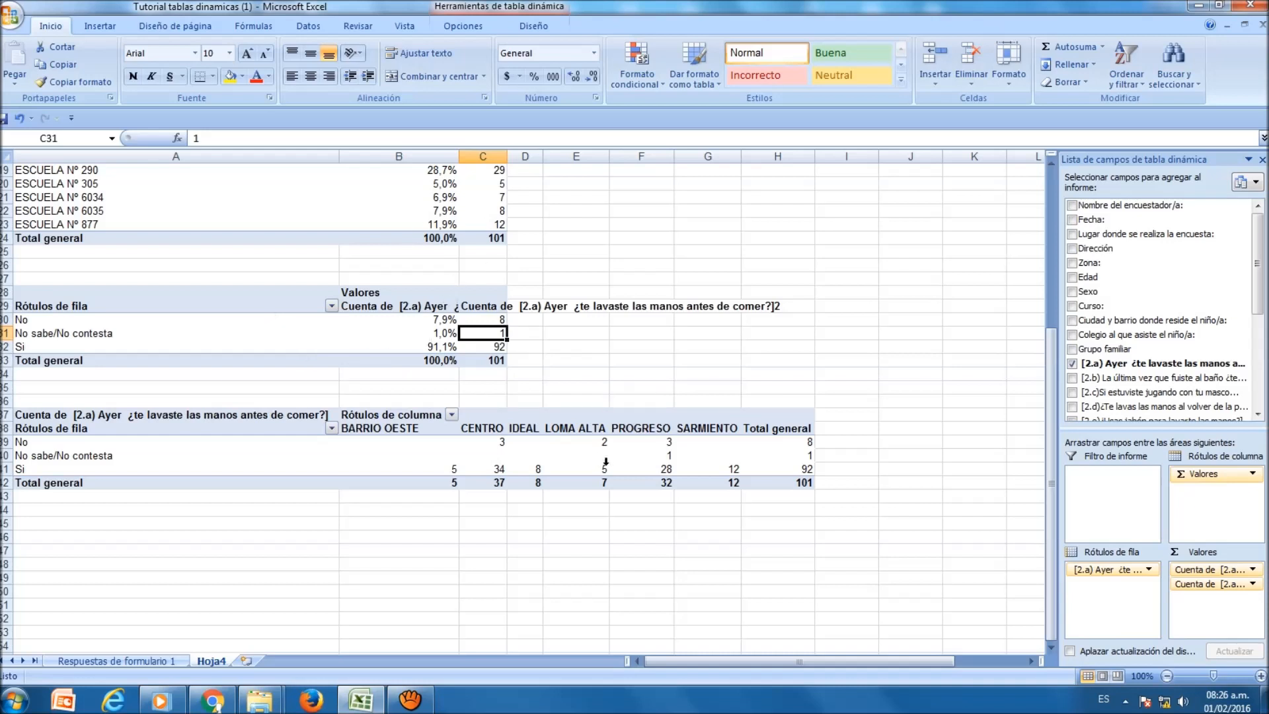
pyautogui.click(153, 471)
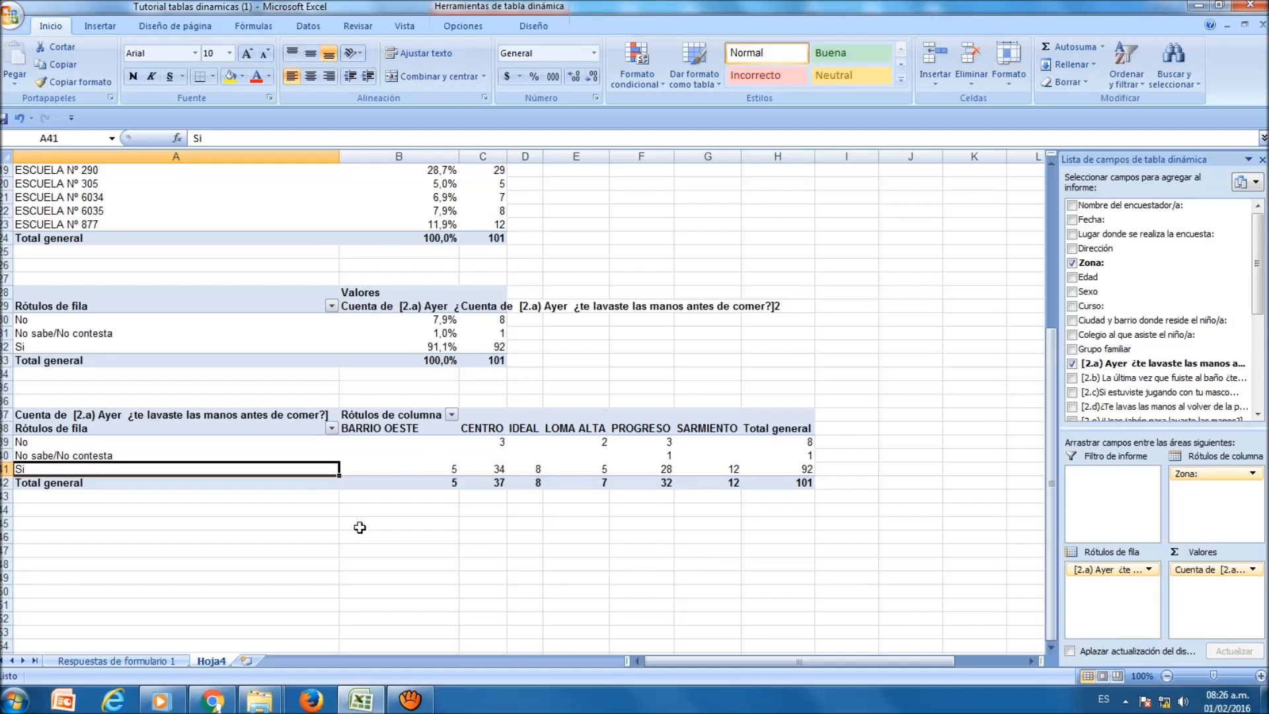
pyautogui.click(170, 523)
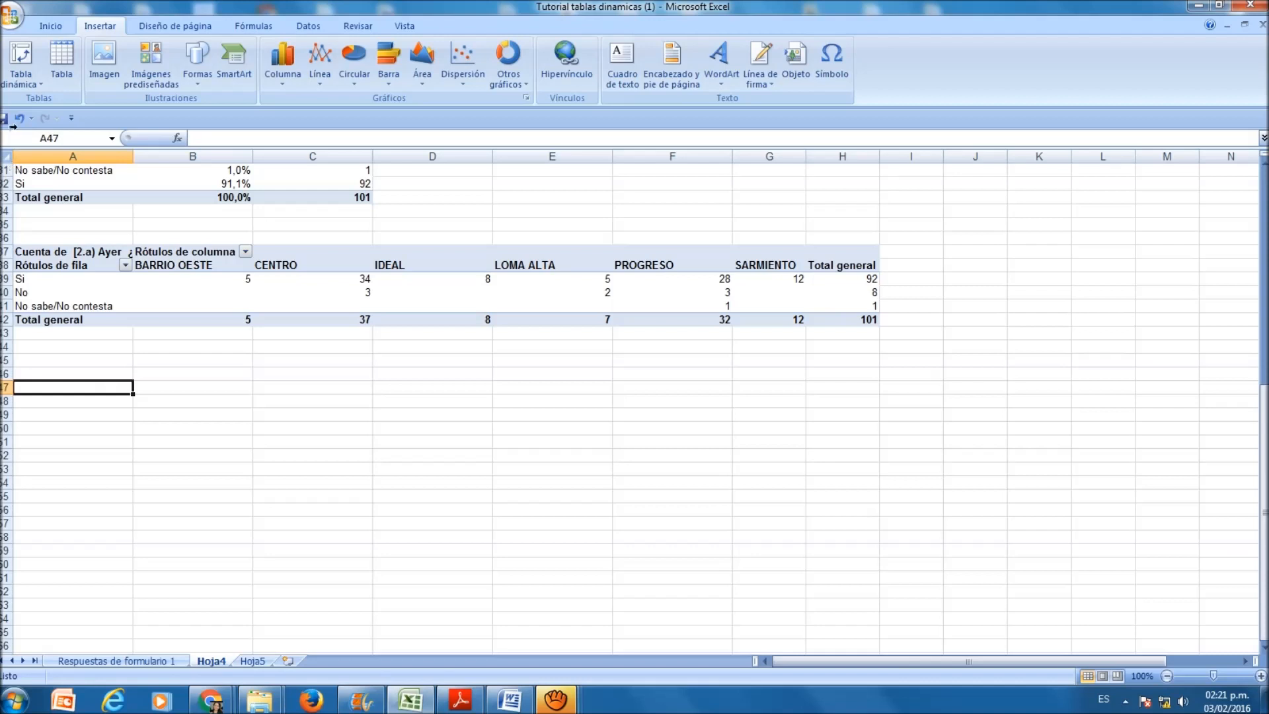
# Create a fifth pivot table at cell A47 of the same sheet from the named range "niños"
pyautogui.click(27, 80)
pyautogui.click(46, 102)
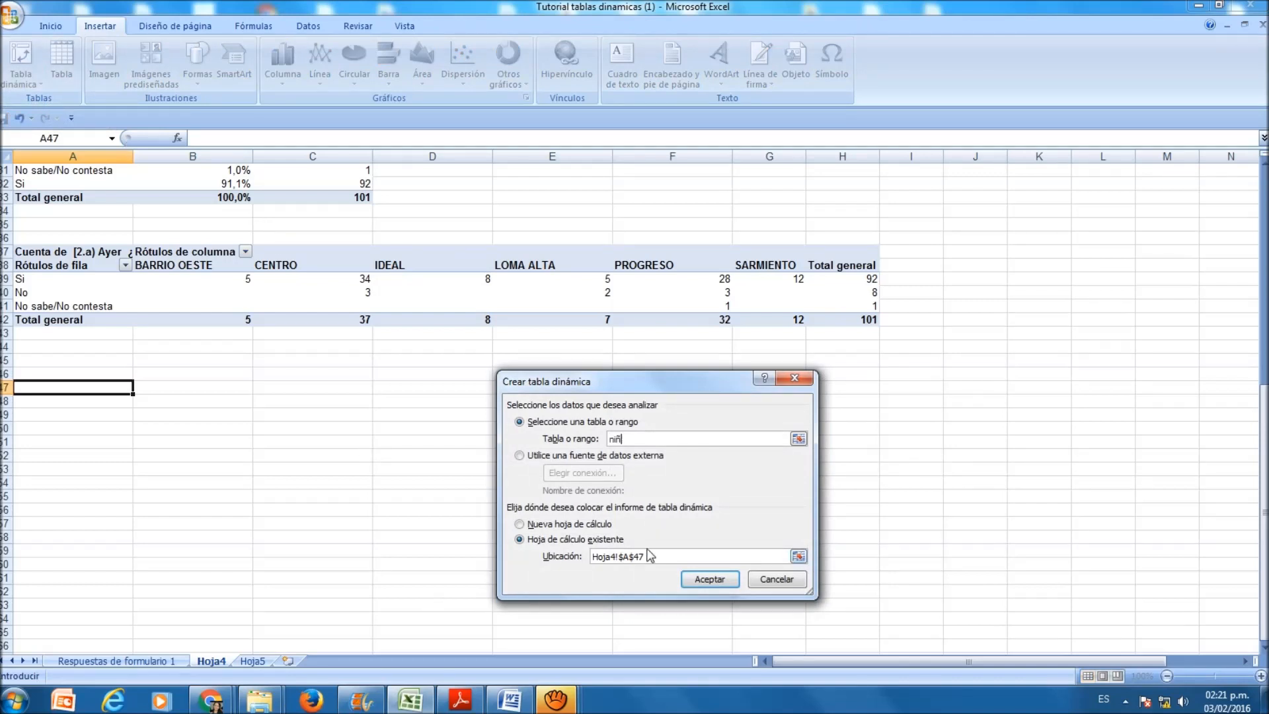
pyautogui.press('Return')
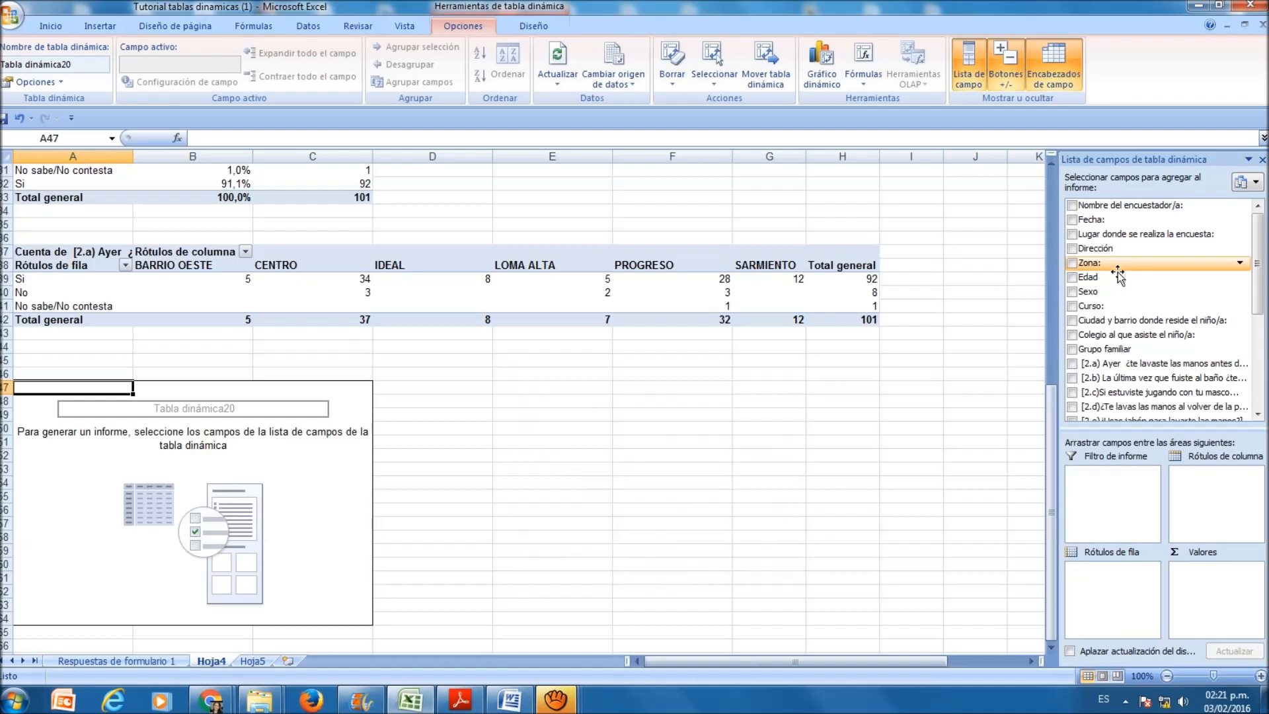
# Cross question 2.a as row labels with "Zona:" as column labels in the pivot table at A47, counting question 2.a as the values
pyautogui.moveTo(1153, 364); pyautogui.dragTo(1087, 585)
pyautogui.moveTo(1225, 552); pyautogui.dragTo(1219, 574)
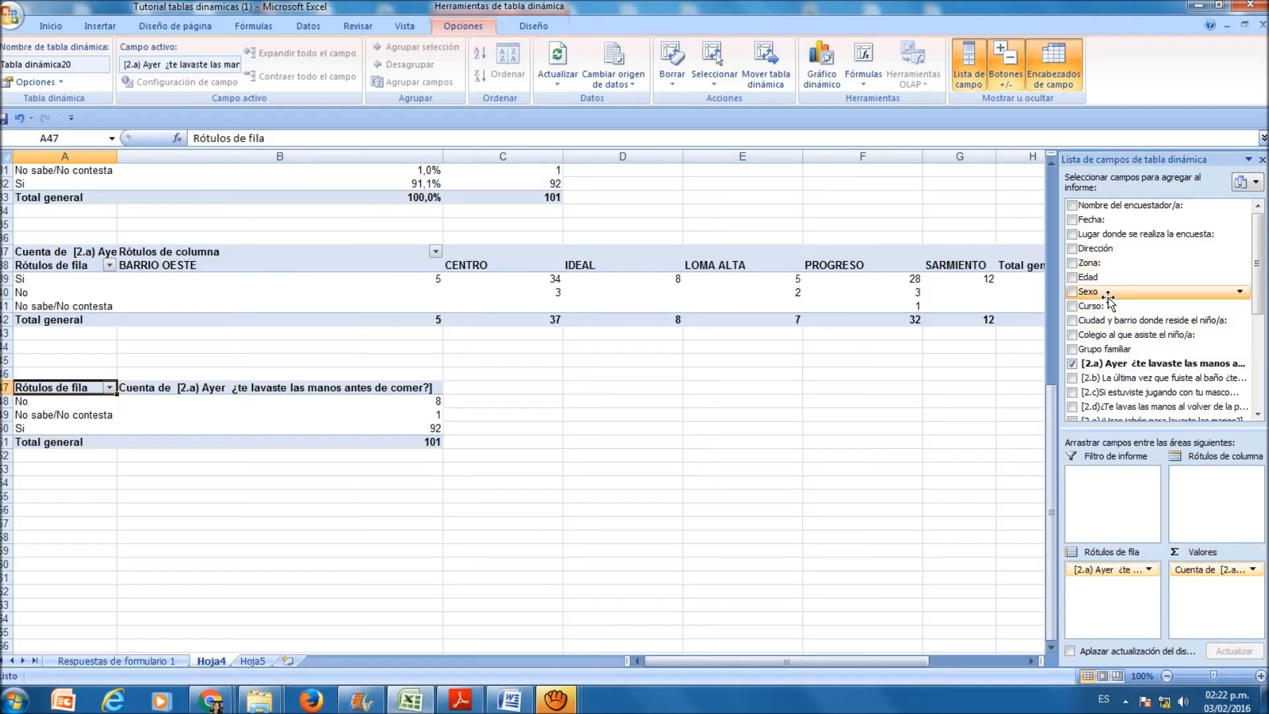
pyautogui.moveTo(1102, 268); pyautogui.dragTo(1204, 477)
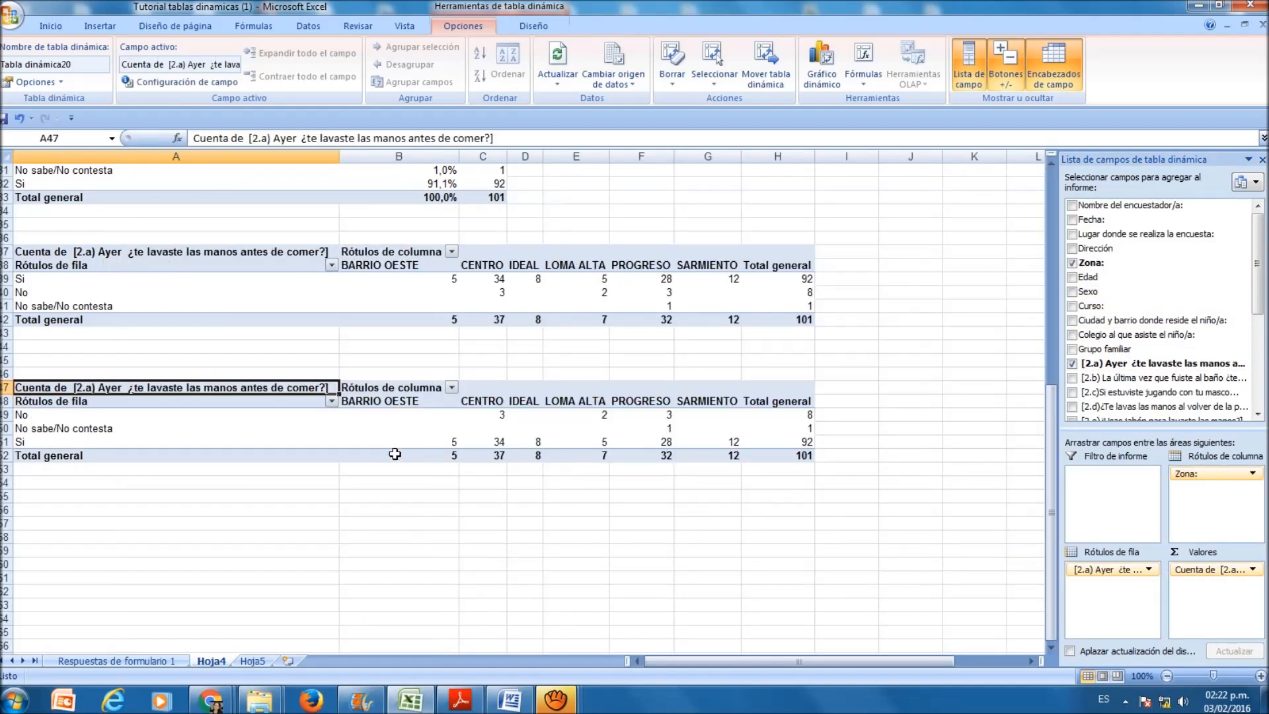
# Show the values of the cross table at A47 as "% de la columna"
pyautogui.moveTo(423, 414); pyautogui.dragTo(798, 445)
pyautogui.click(398, 481)
pyautogui.rightClick(410, 433)
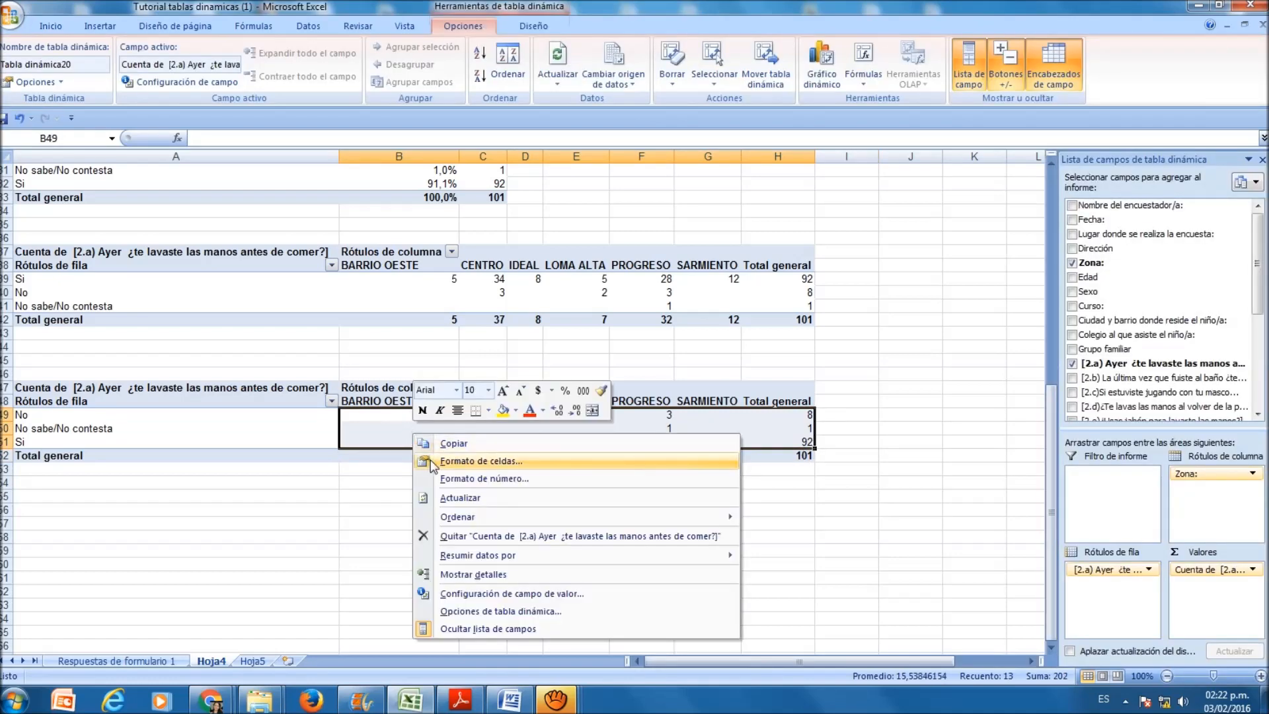
pyautogui.click(470, 594)
pyautogui.click(297, 502)
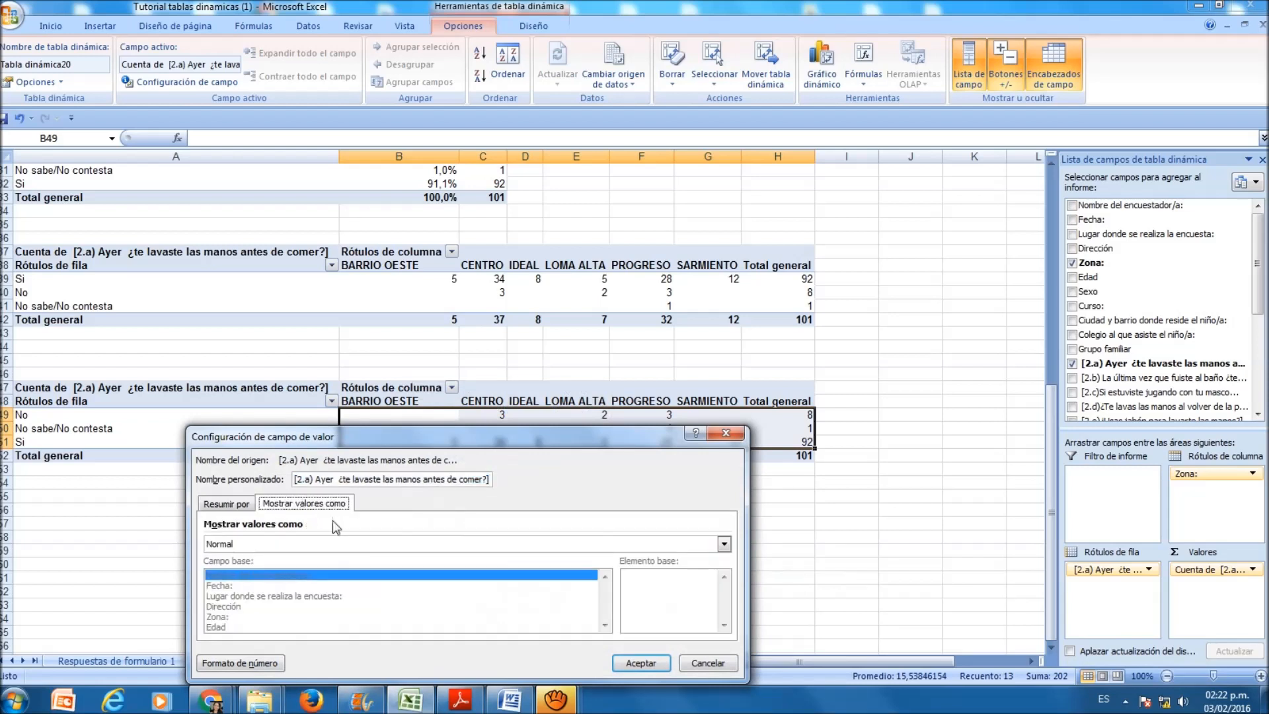
pyautogui.click(724, 543)
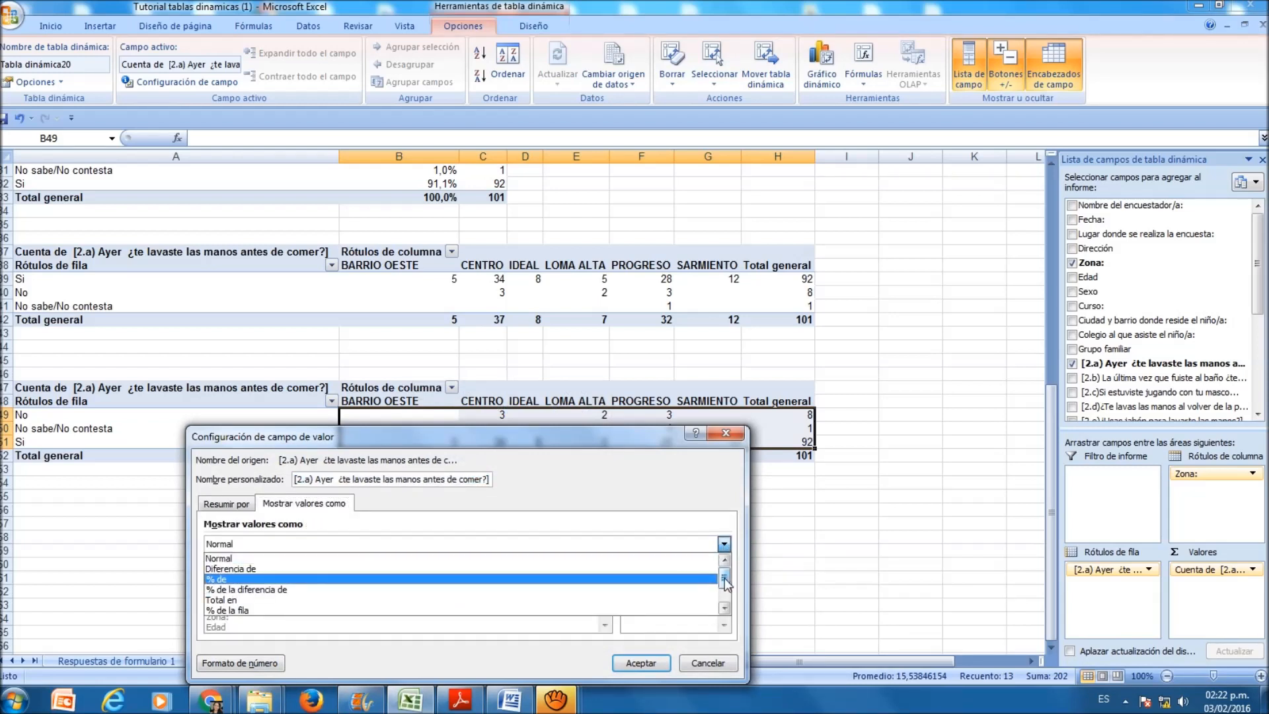
pyautogui.moveTo(724, 581); pyautogui.dragTo(725, 594)
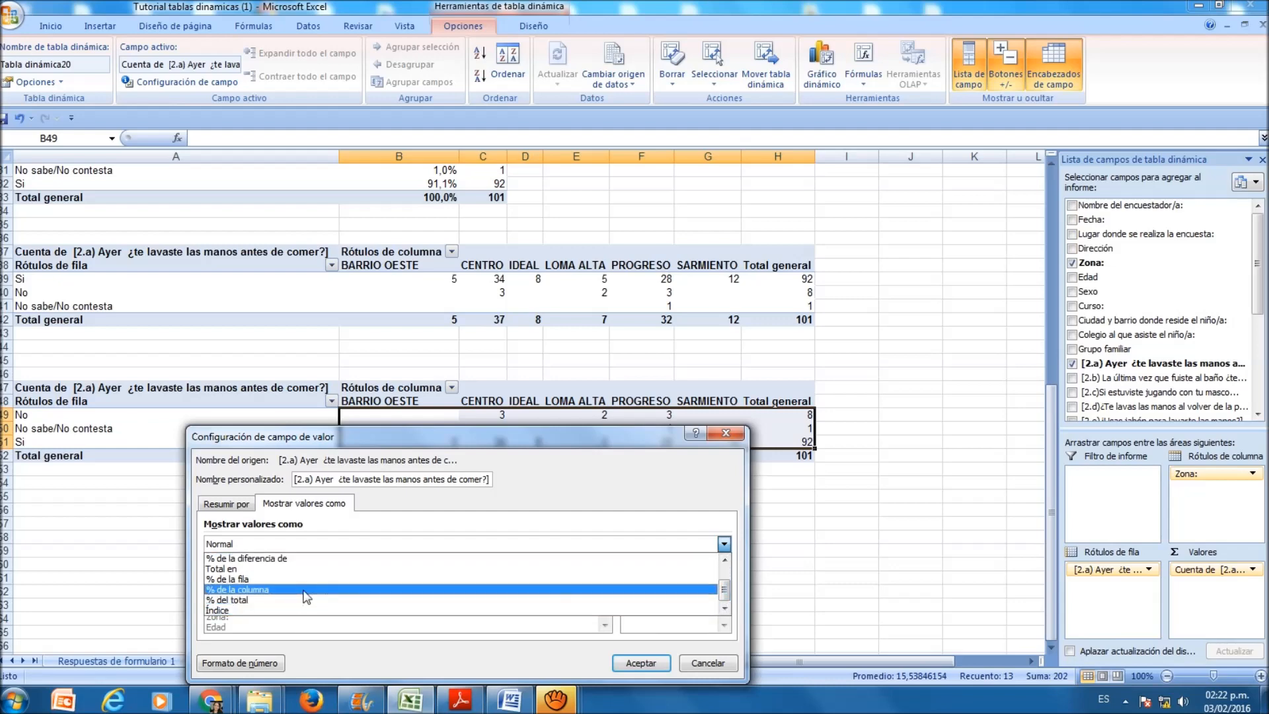
pyautogui.click(693, 593)
pyautogui.click(640, 662)
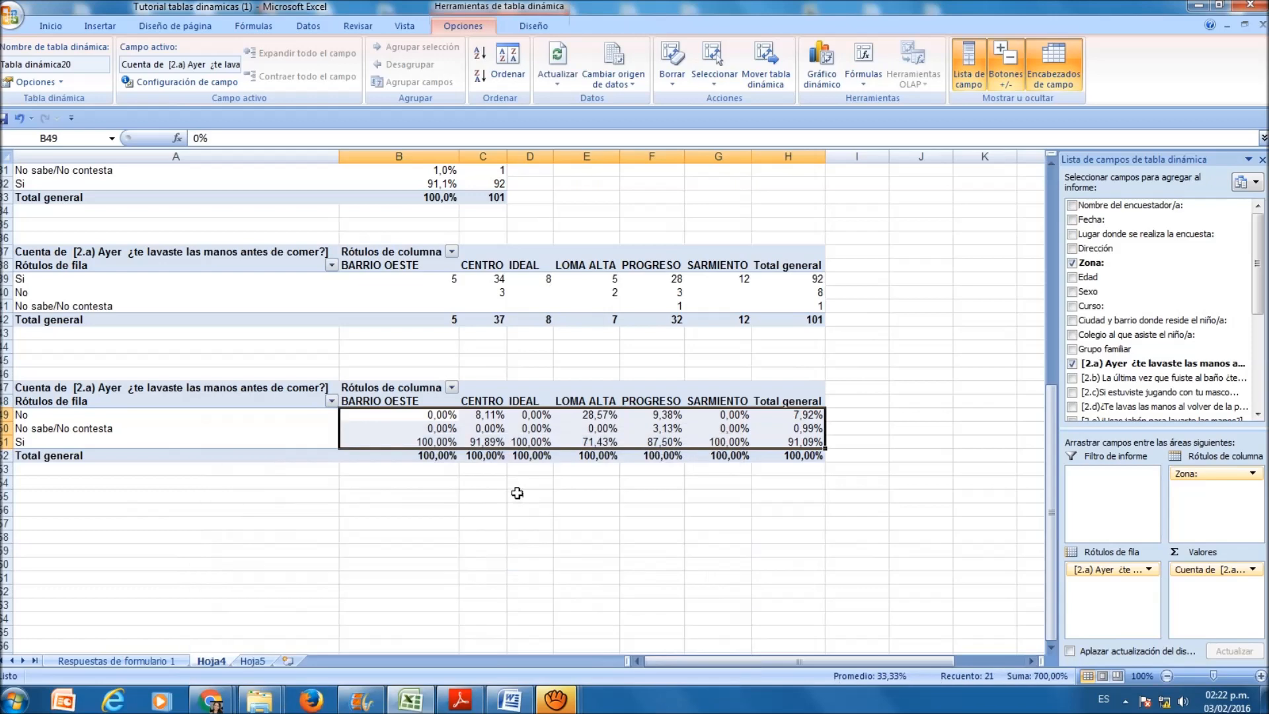
pyautogui.click(447, 488)
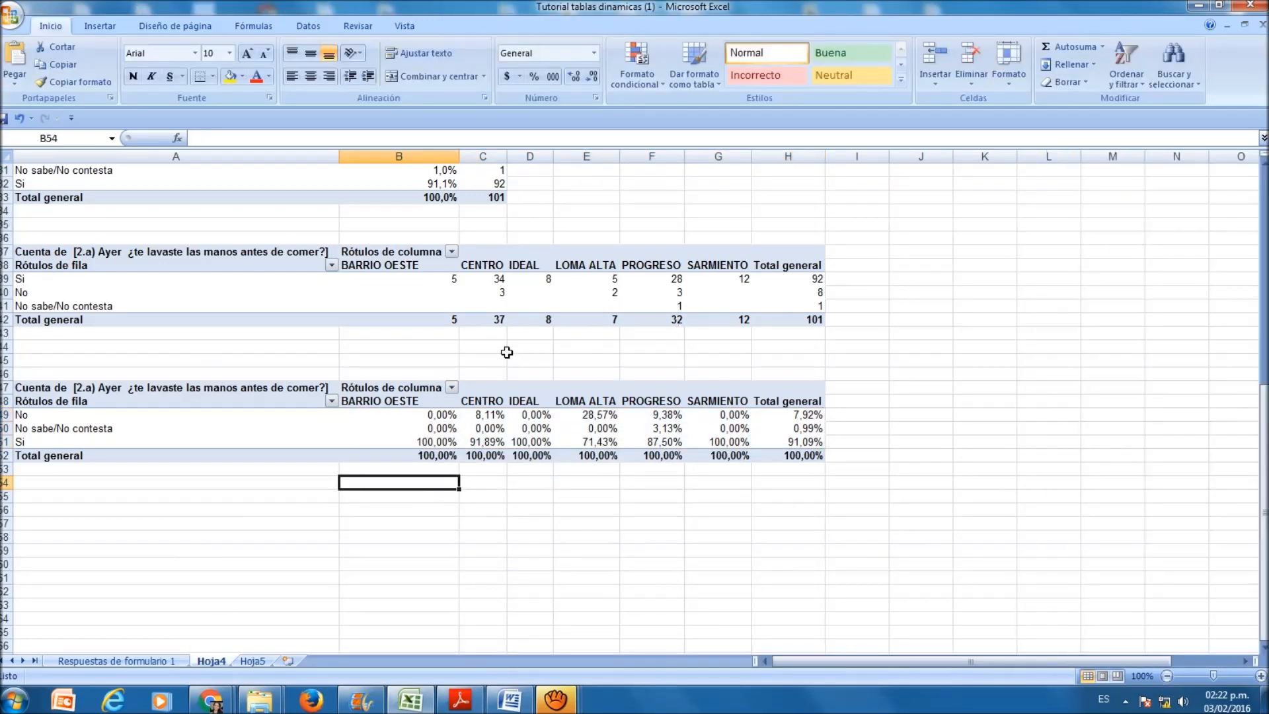
# Format the zone percentages in B49:H52 with one decimal place
pyautogui.moveTo(429, 415); pyautogui.dragTo(820, 458)
pyautogui.click(51, 25)
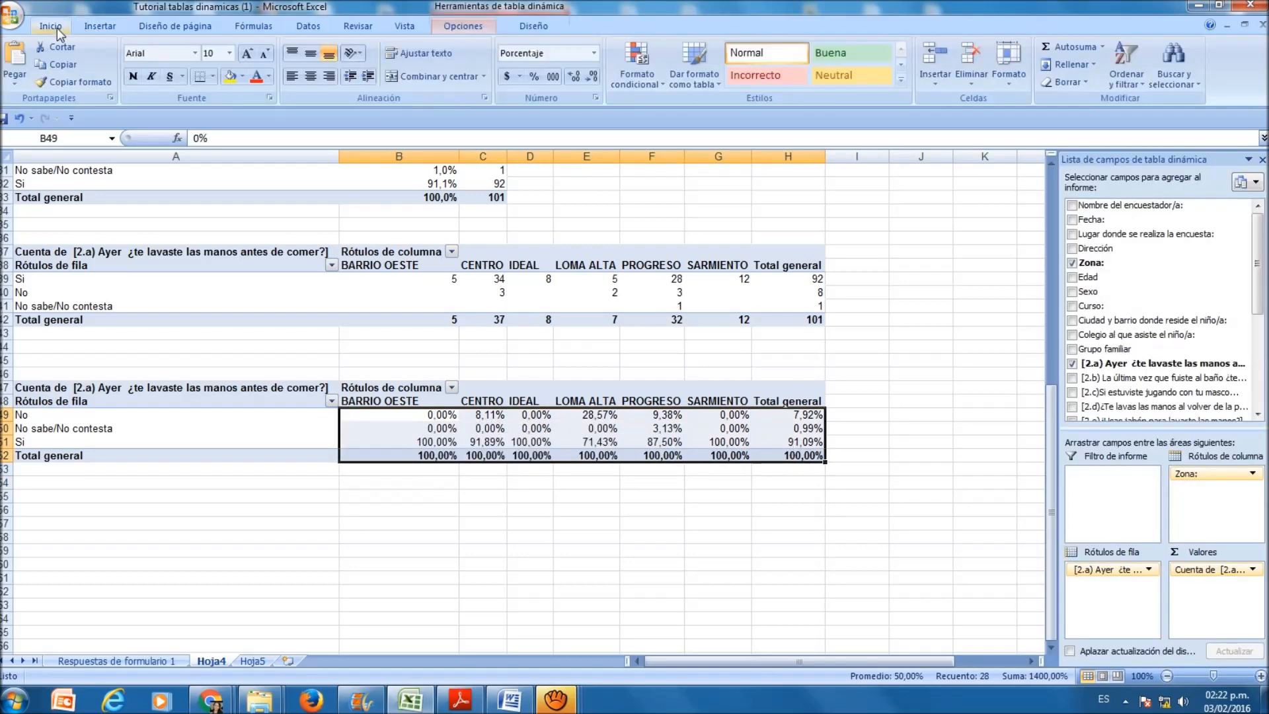
pyautogui.click(592, 78)
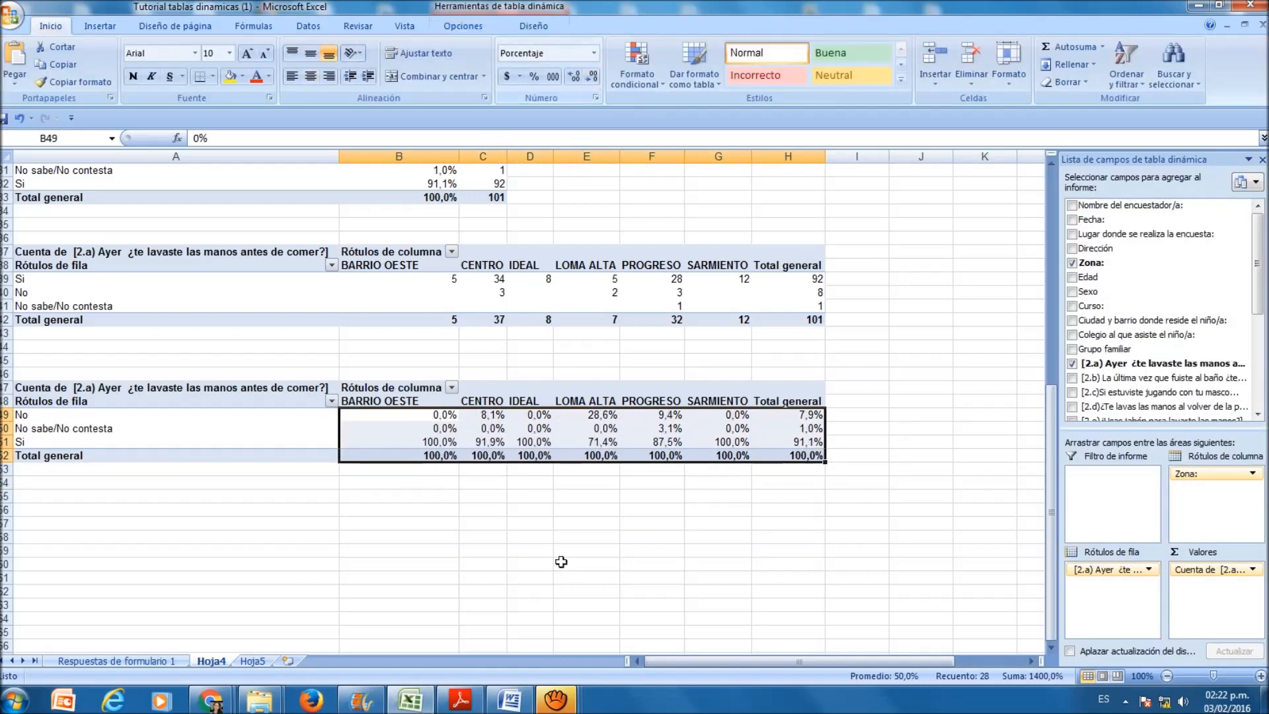
pyautogui.click(532, 536)
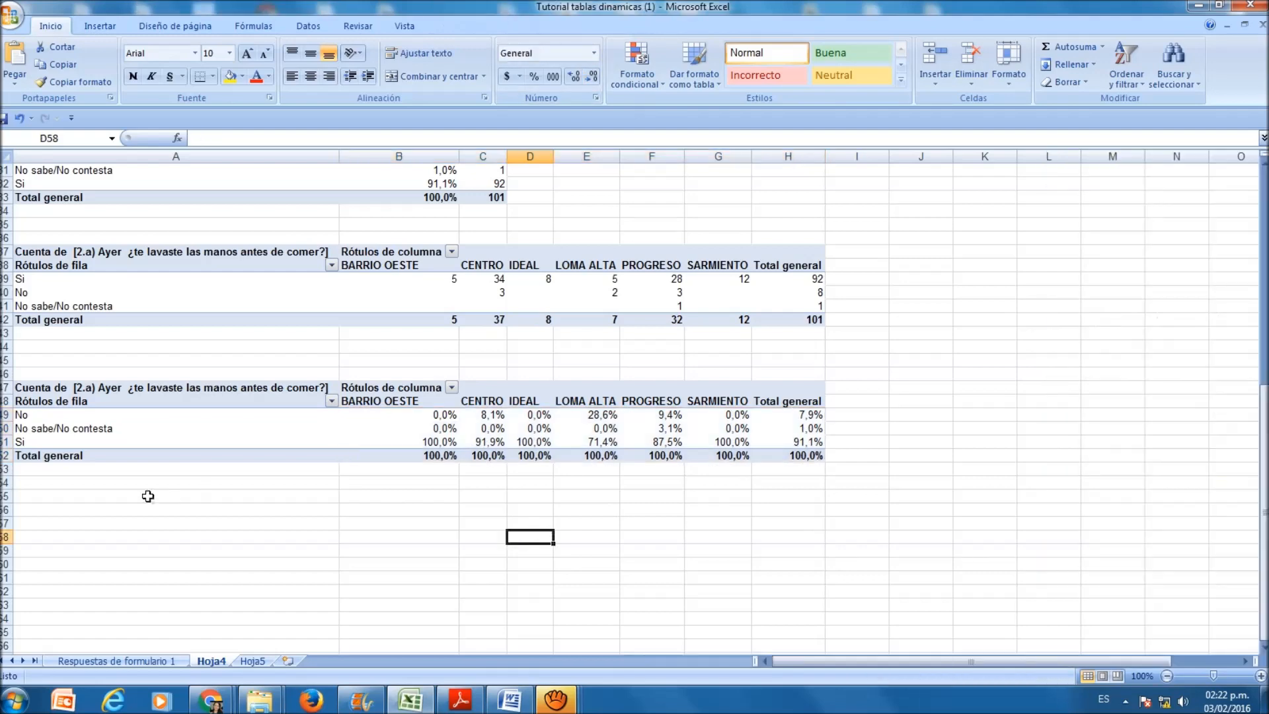
# Move the "Si" row to the beginning of the percentage cross table
pyautogui.click(35, 442)
pyautogui.rightClick(34, 442)
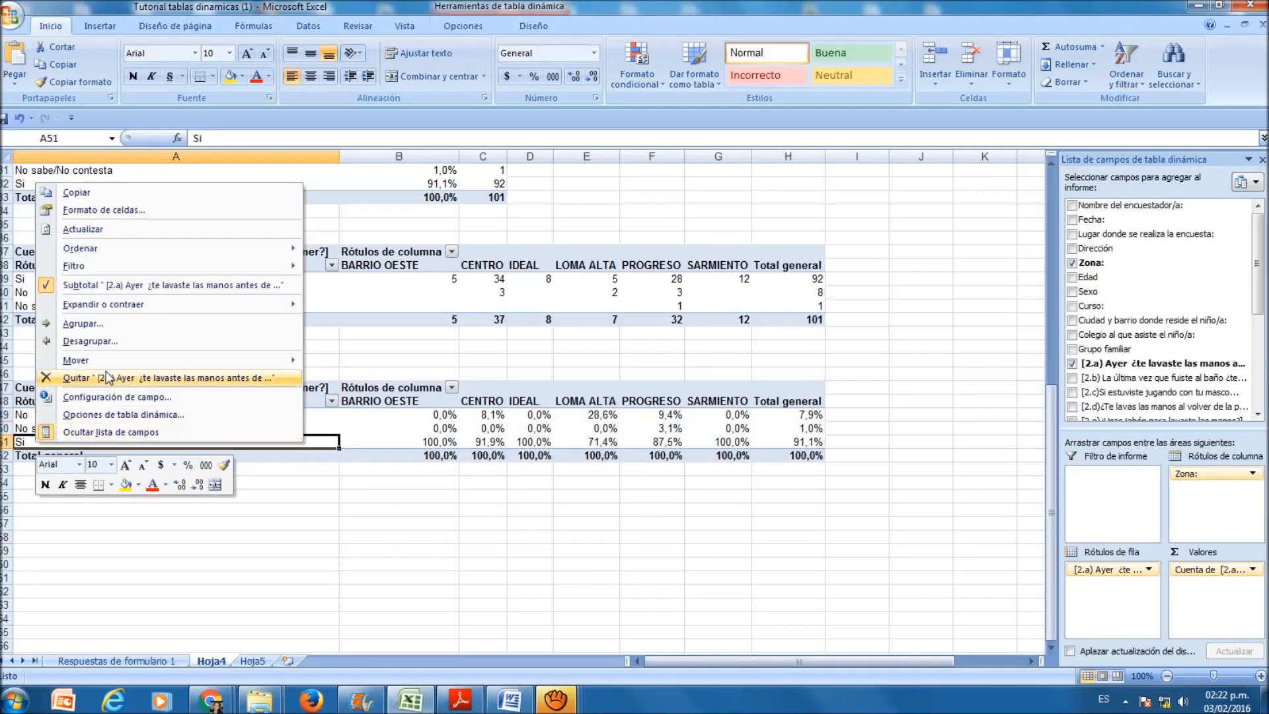
pyautogui.moveTo(122, 363)
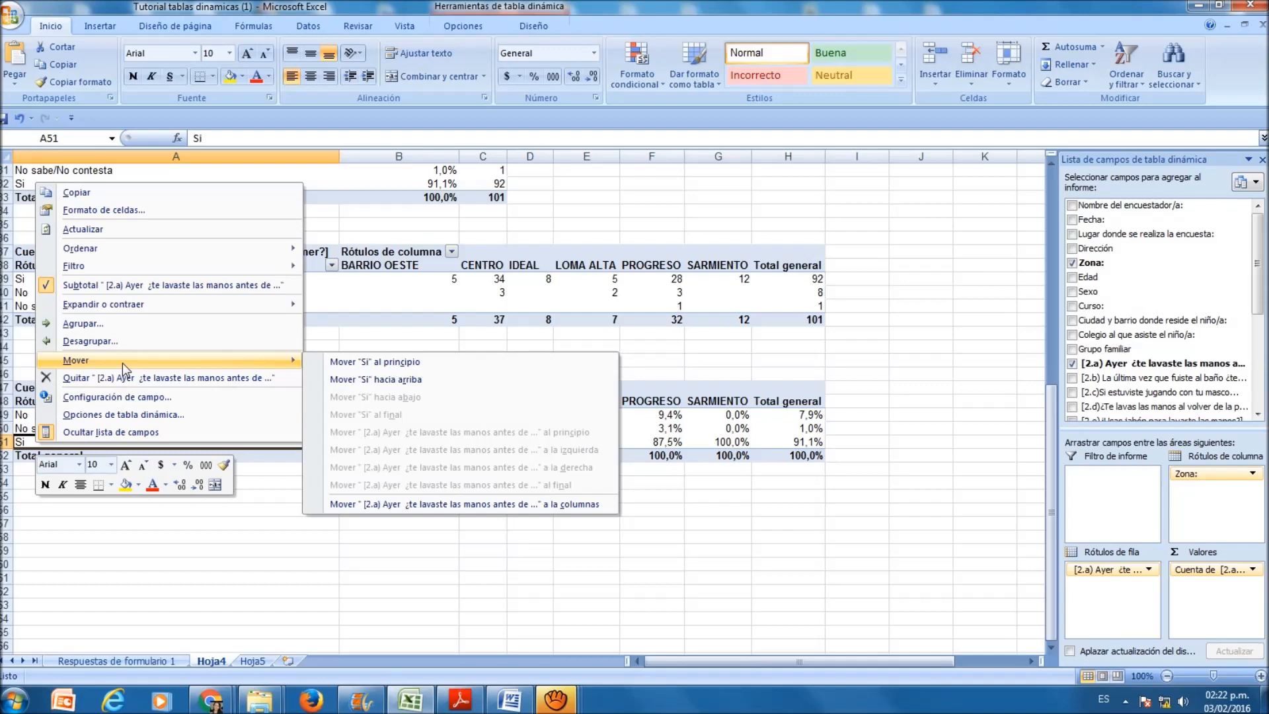
pyautogui.click(350, 364)
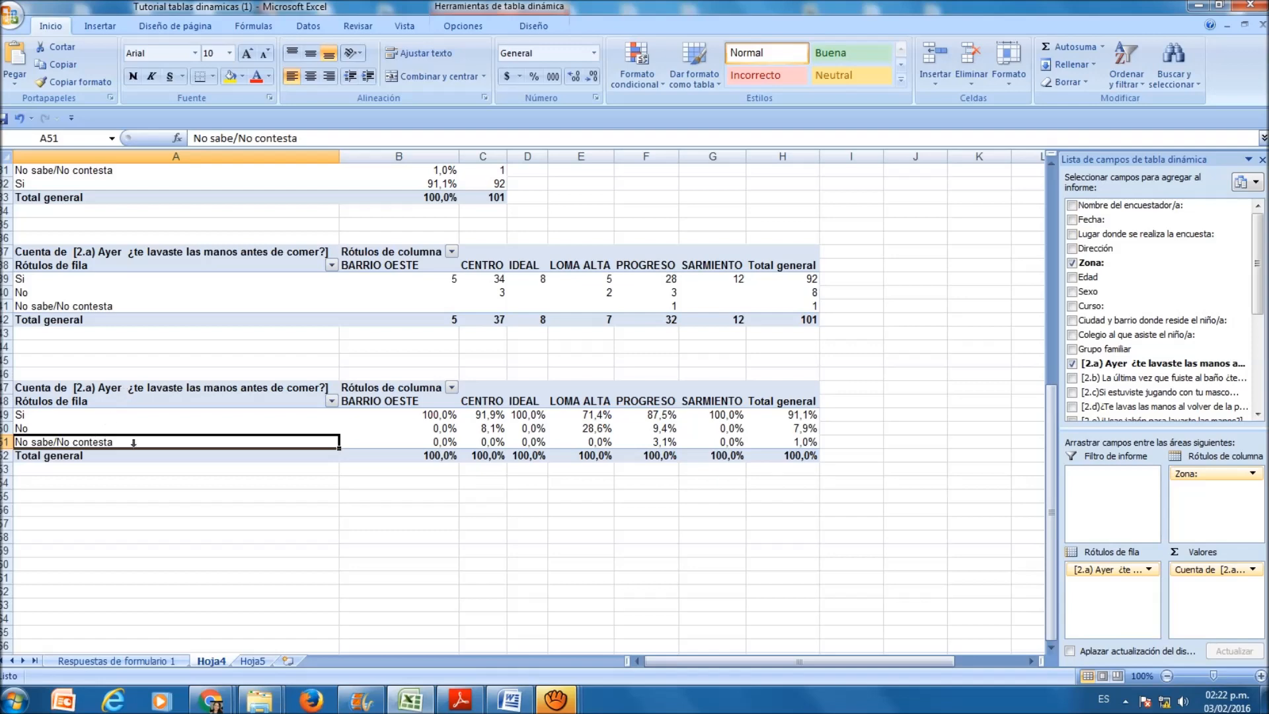
pyautogui.click(179, 490)
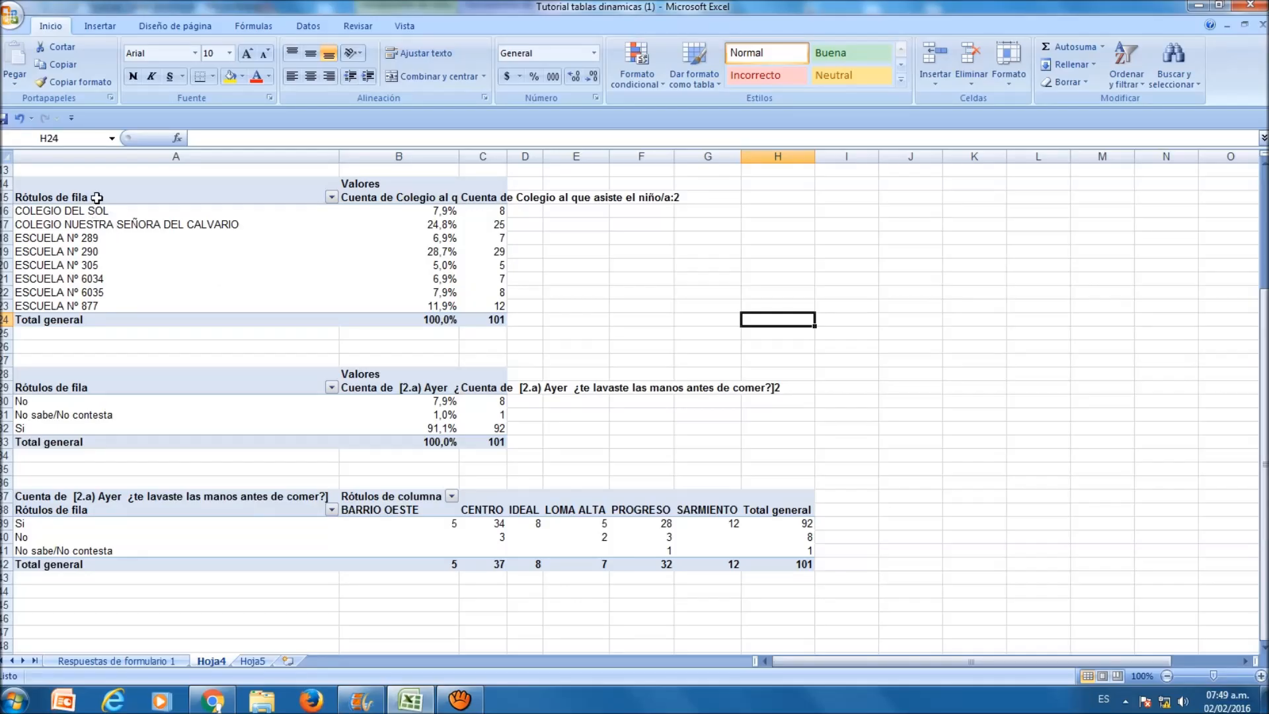
# Copy the school labels and percentages in A15:B24 and paste them at cell A3 of sheet Hoja5
pyautogui.moveTo(108, 200); pyautogui.dragTo(407, 315)
pyautogui.rightClick(315, 268)
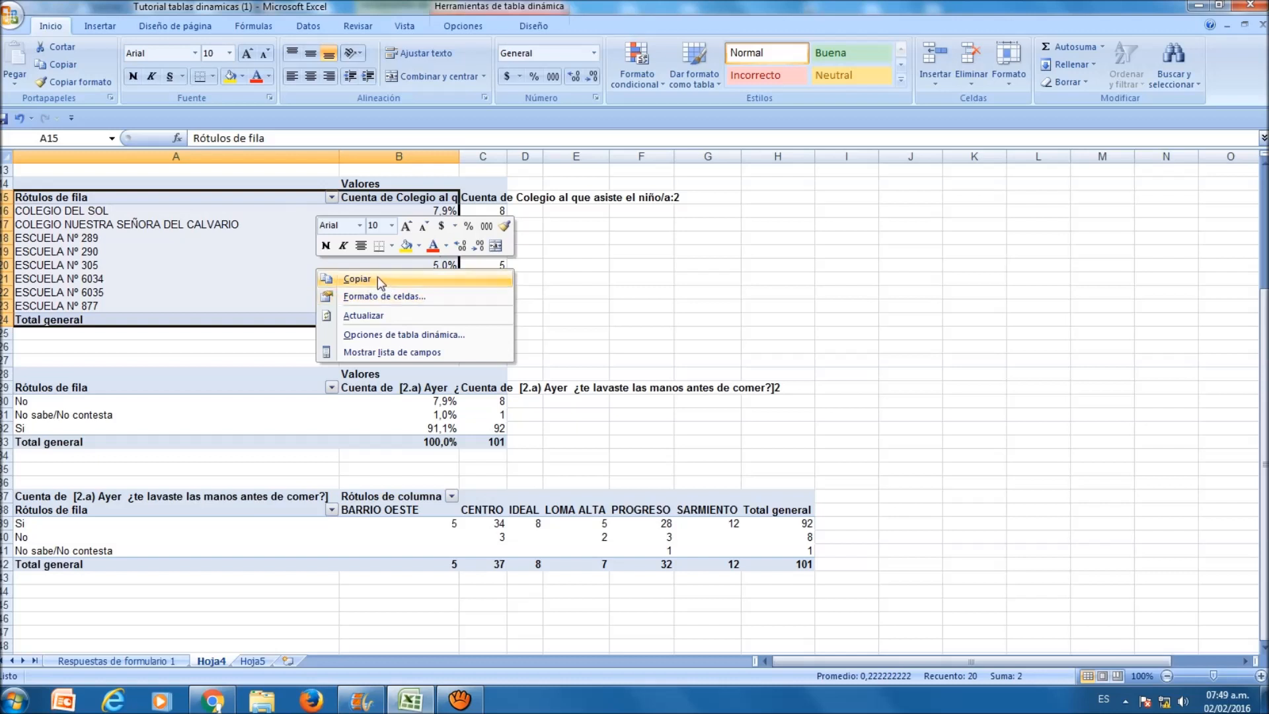
pyautogui.click(374, 286)
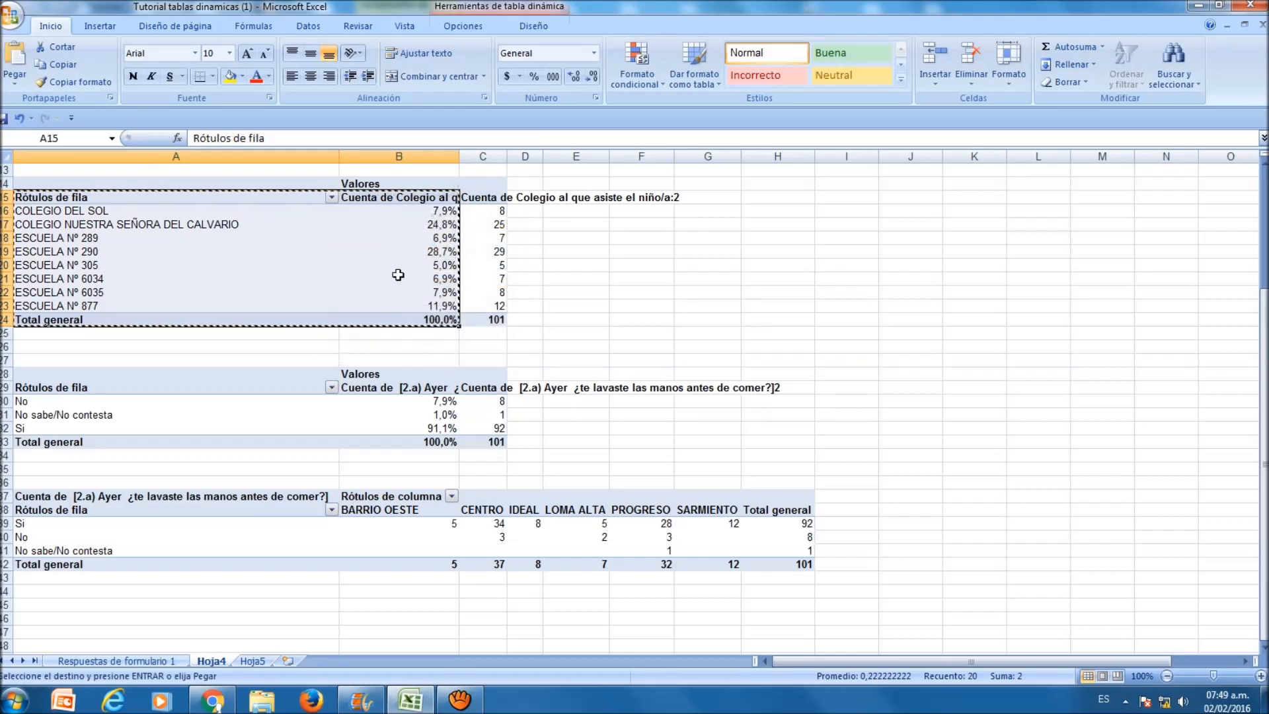
pyautogui.click(256, 661)
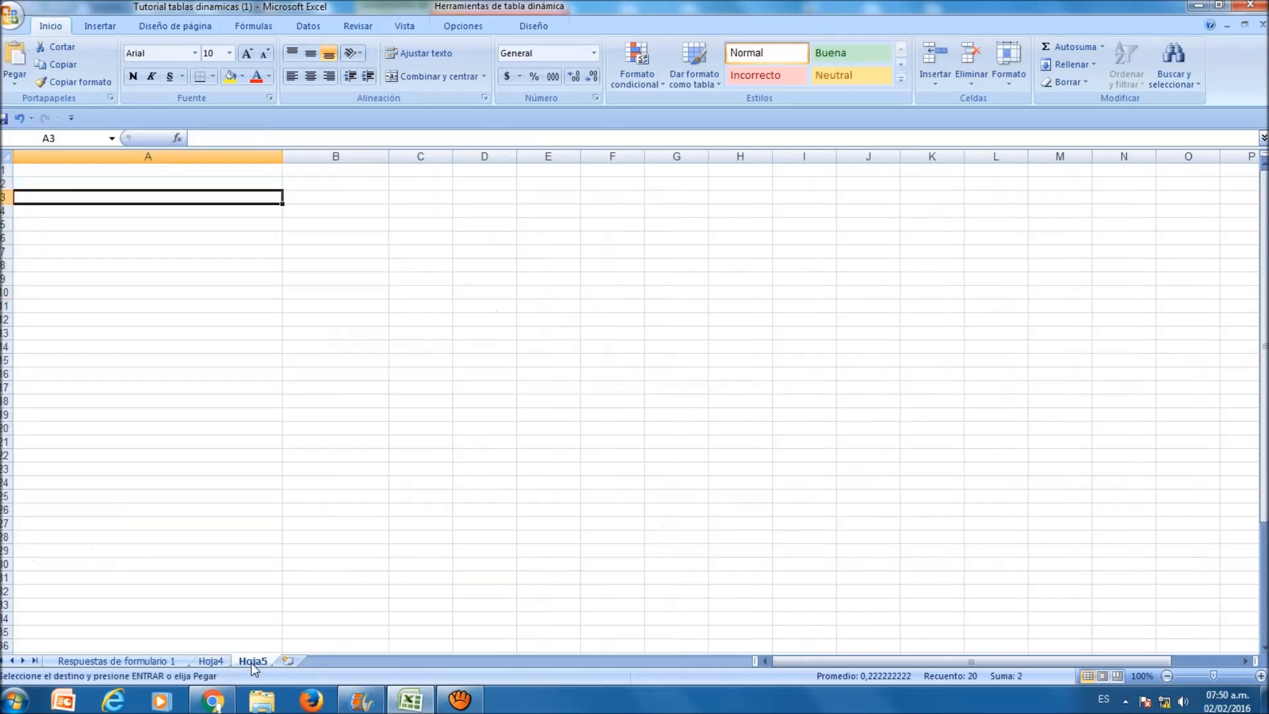
pyautogui.rightClick(164, 200)
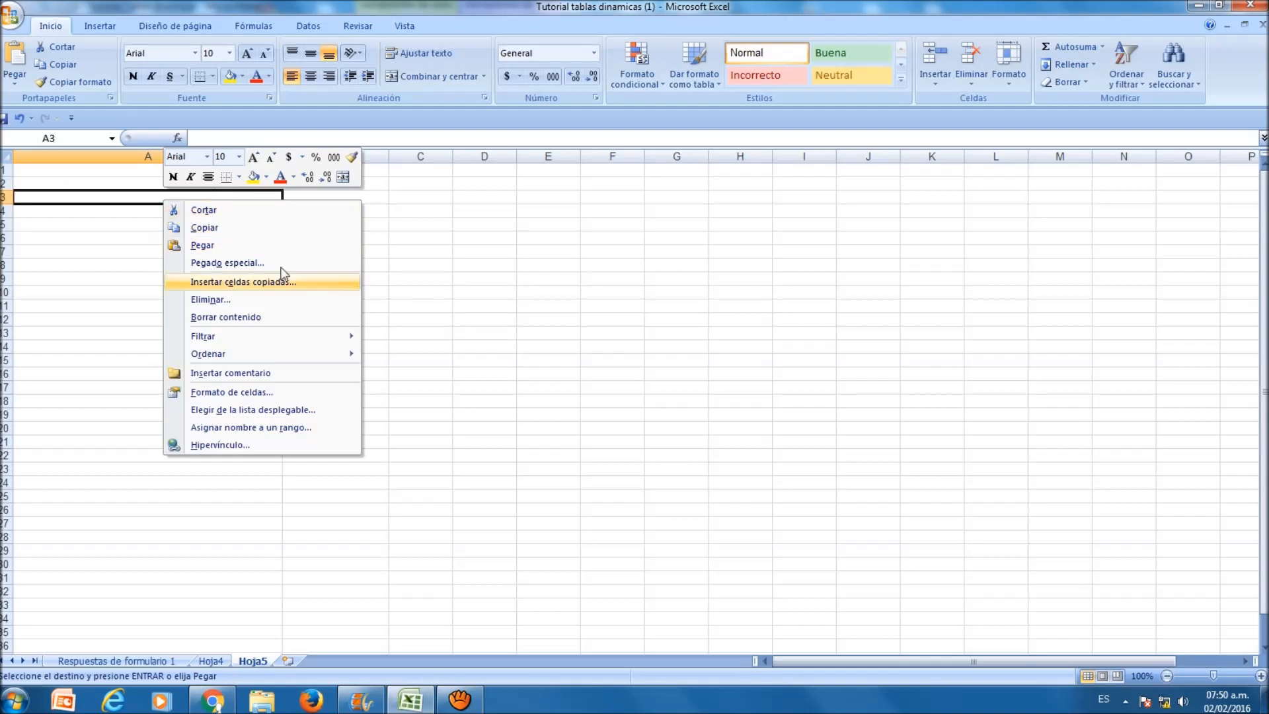
pyautogui.click(220, 248)
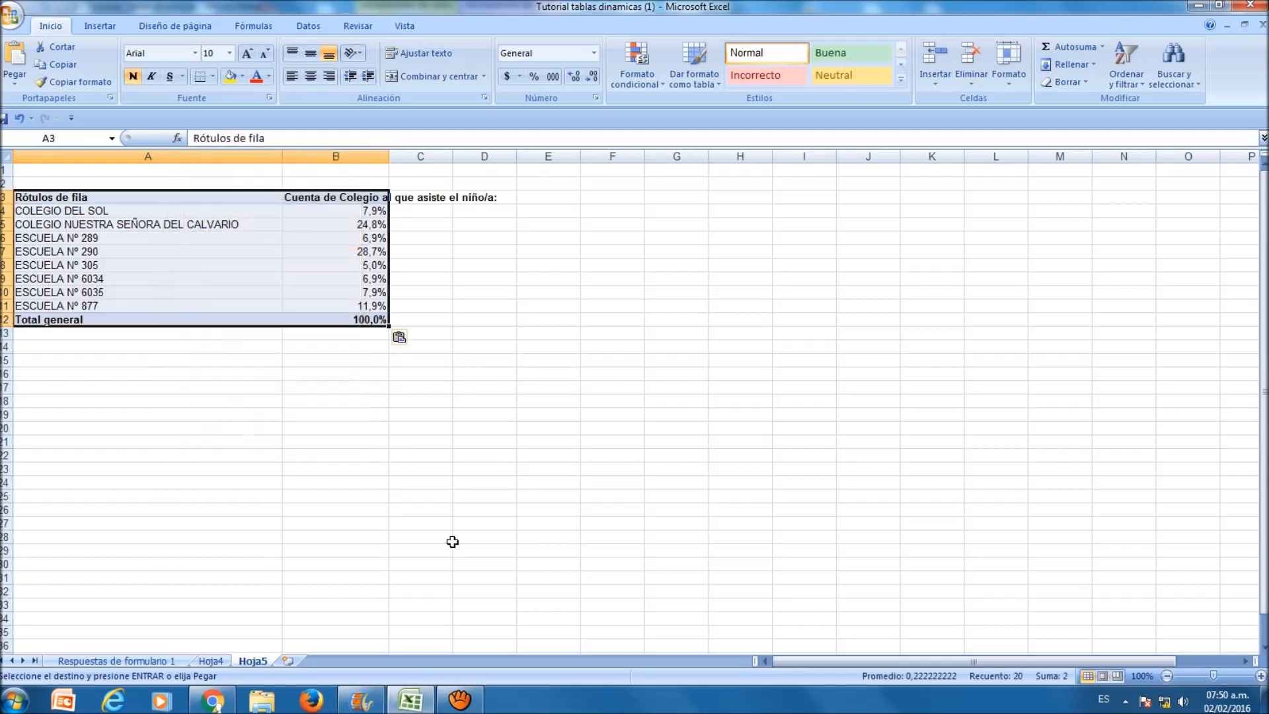
pyautogui.click(311, 424)
# Insert a basic 2D pie chart from the school percentages in A3:B12 and enlarge the chart
pyautogui.moveTo(157, 198); pyautogui.dragTo(330, 320)
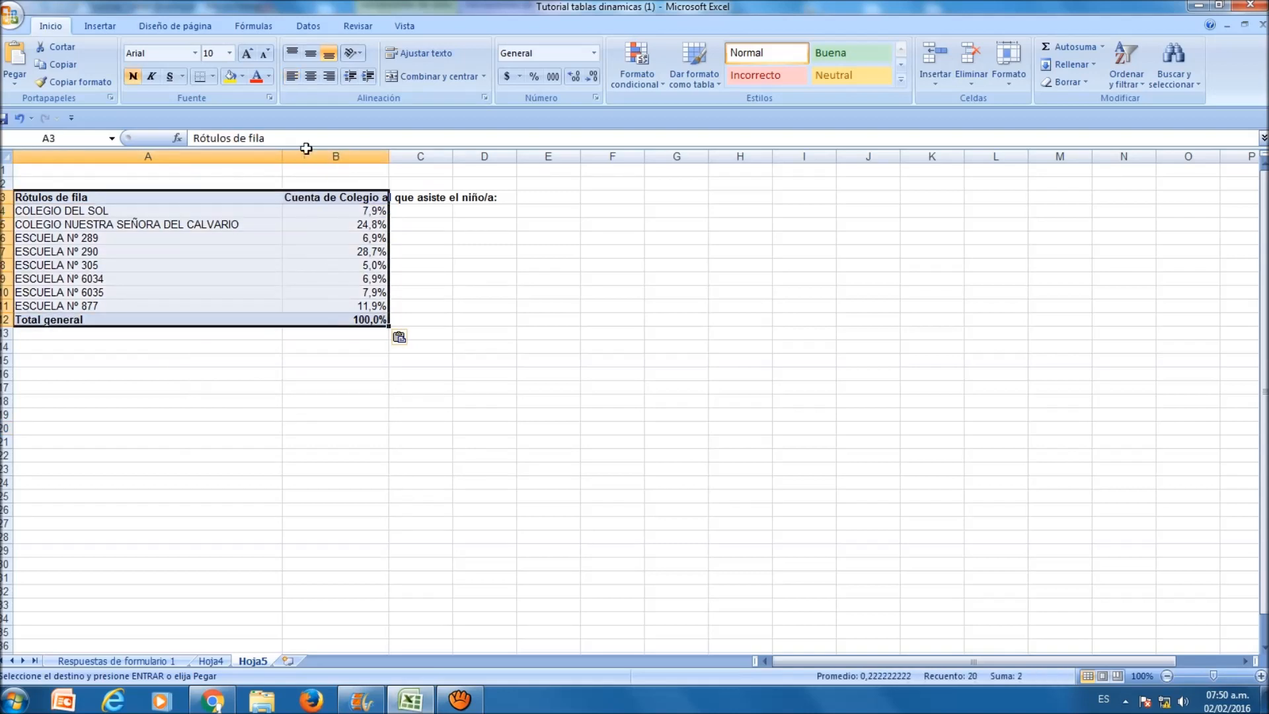
pyautogui.click(100, 26)
pyautogui.click(357, 86)
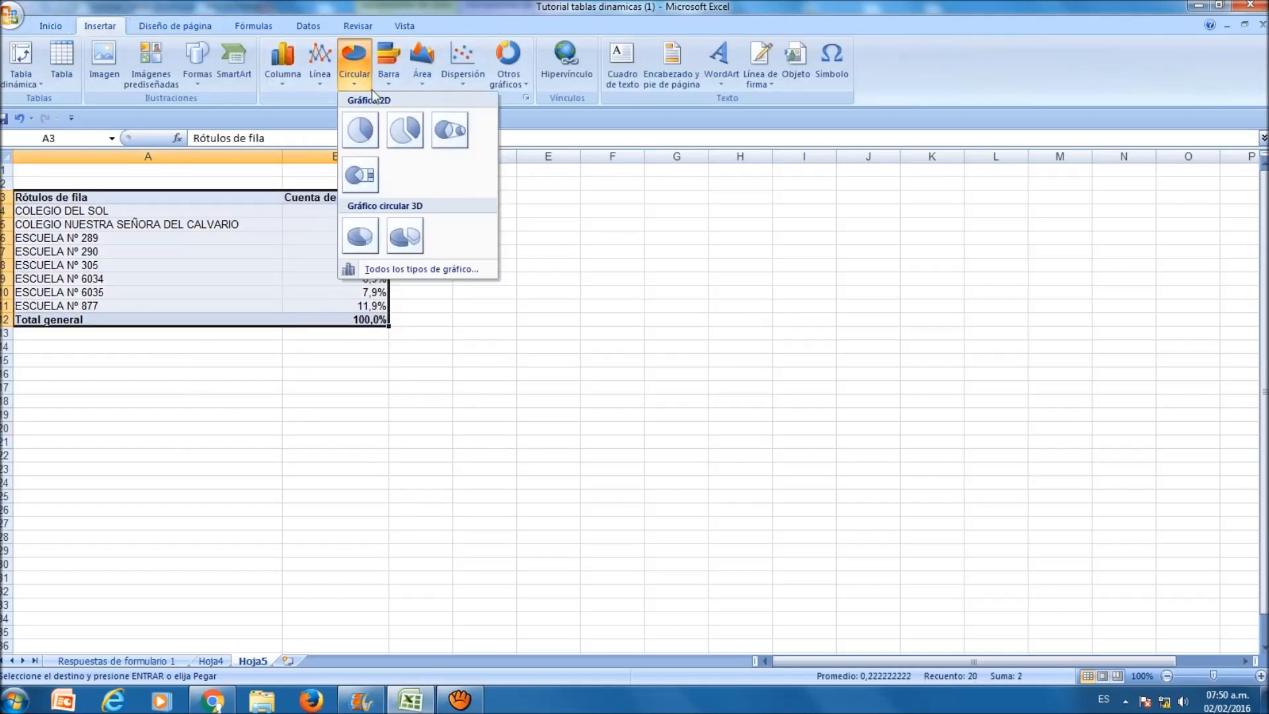
pyautogui.click(372, 142)
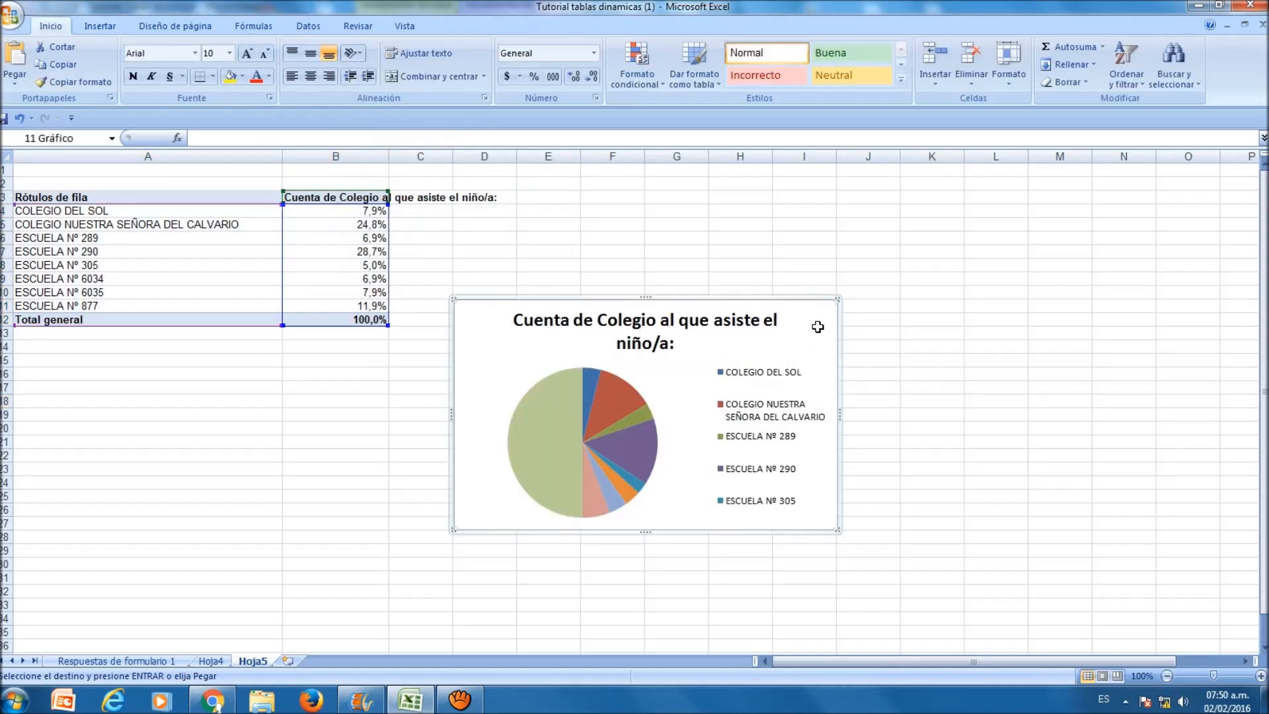
pyautogui.moveTo(837, 299); pyautogui.dragTo(908, 231)
# Replace the word "Cuenta" in the pie chart's title with "Porcentaje"
pyautogui.click(651, 258)
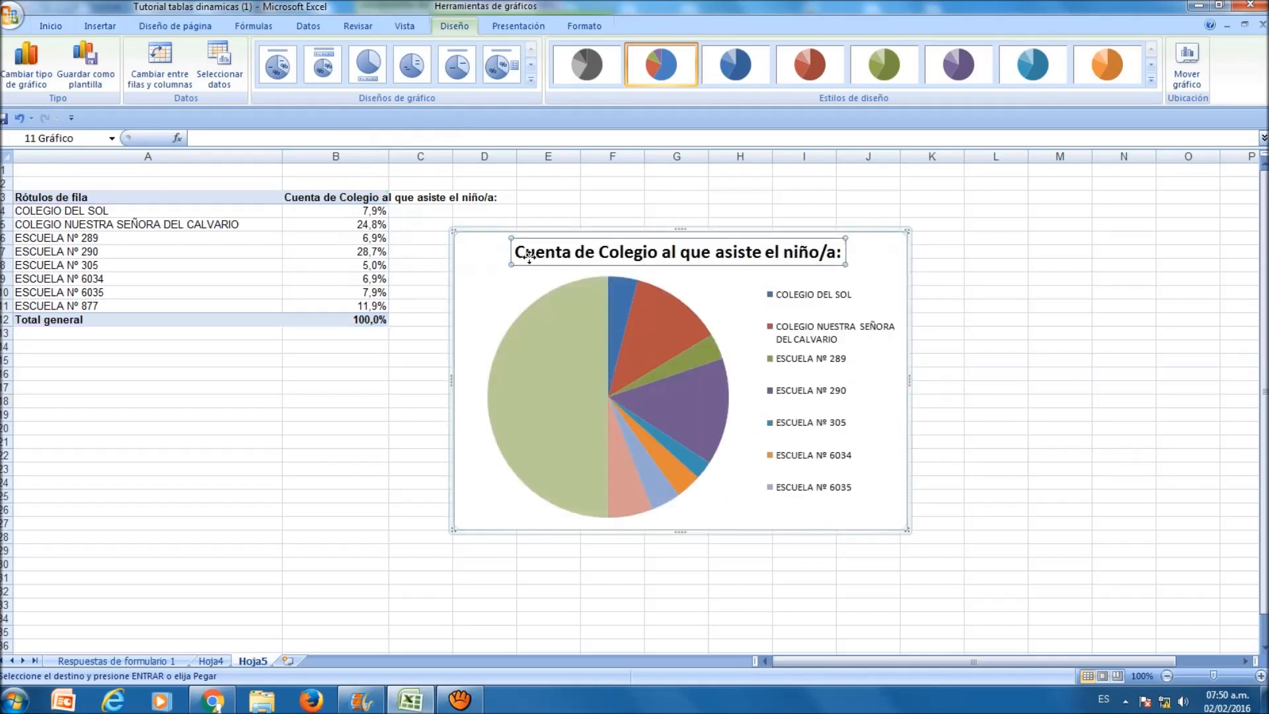
pyautogui.doubleClick(528, 251)
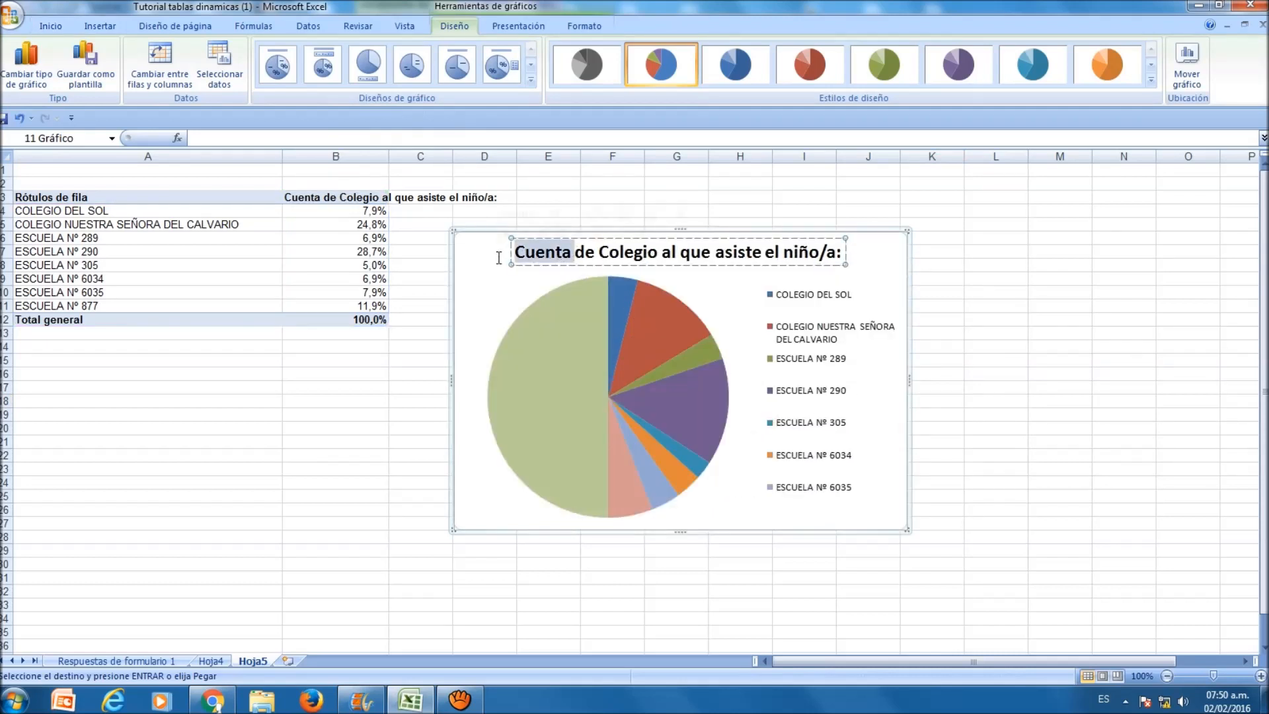
pyautogui.press('Delete')
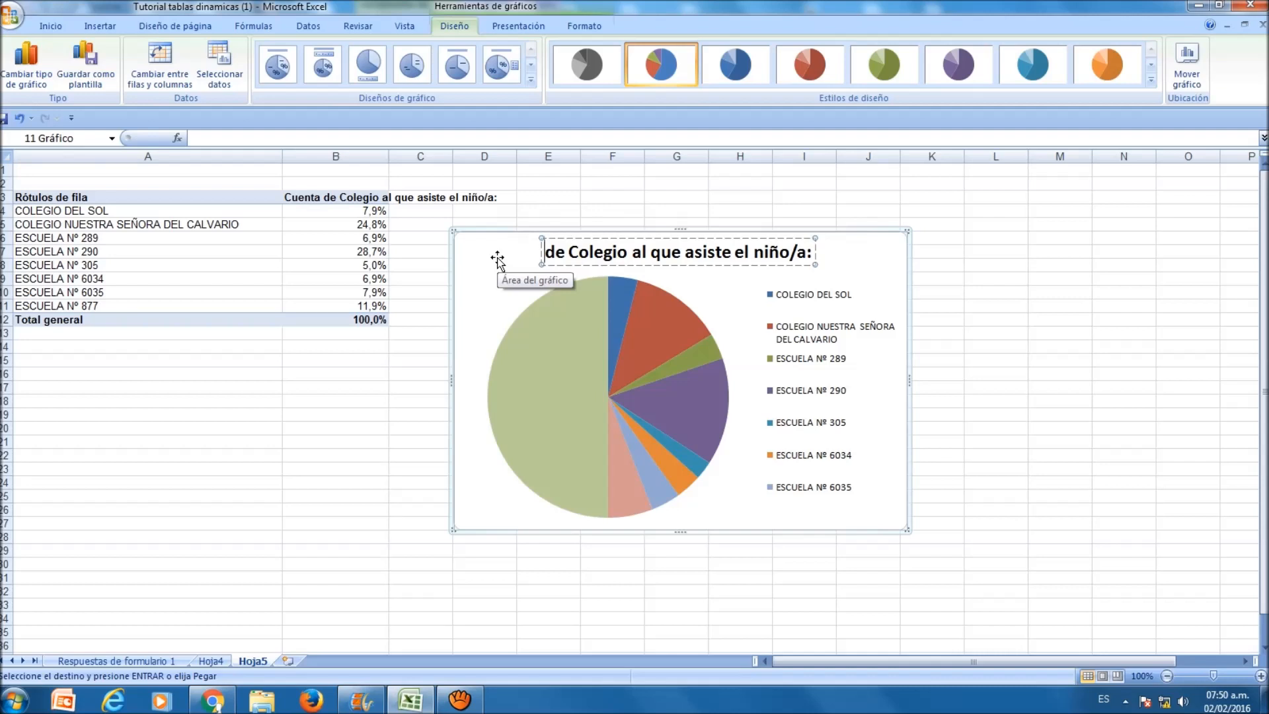
pyautogui.write('POrcentaje')
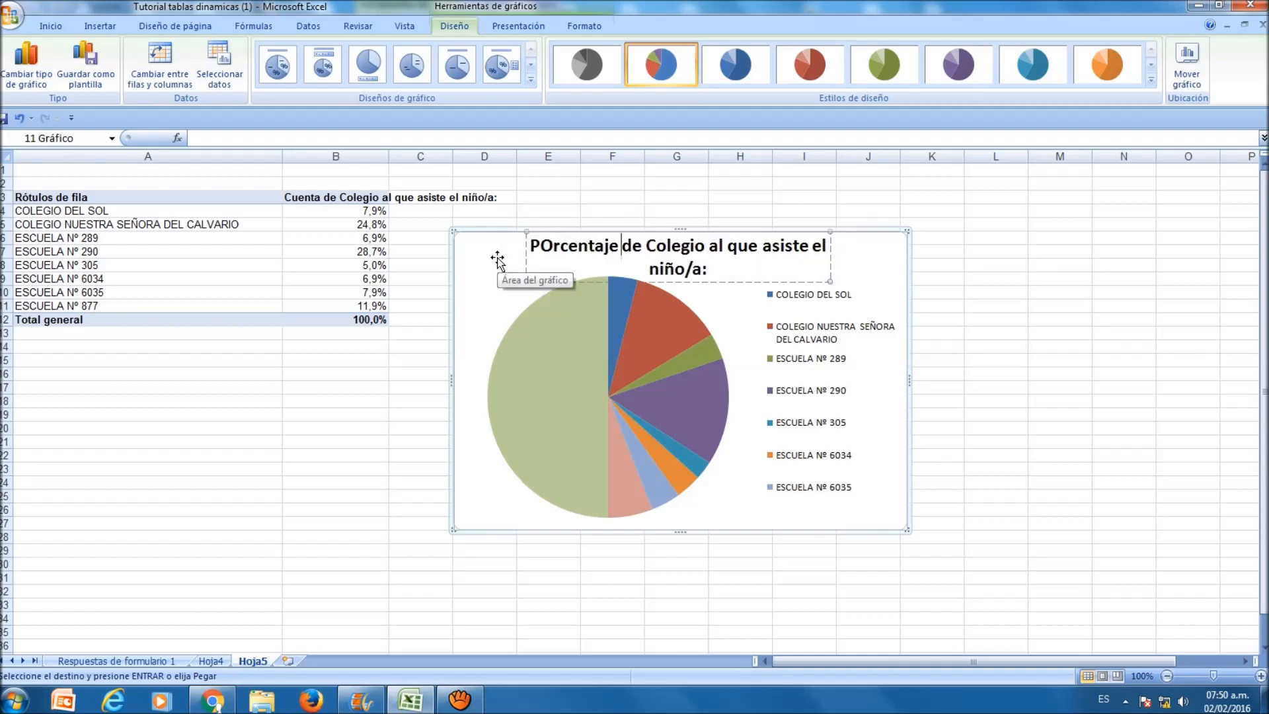
pyautogui.click(554, 248)
pyautogui.press('BackSpace')
pyautogui.write('o')
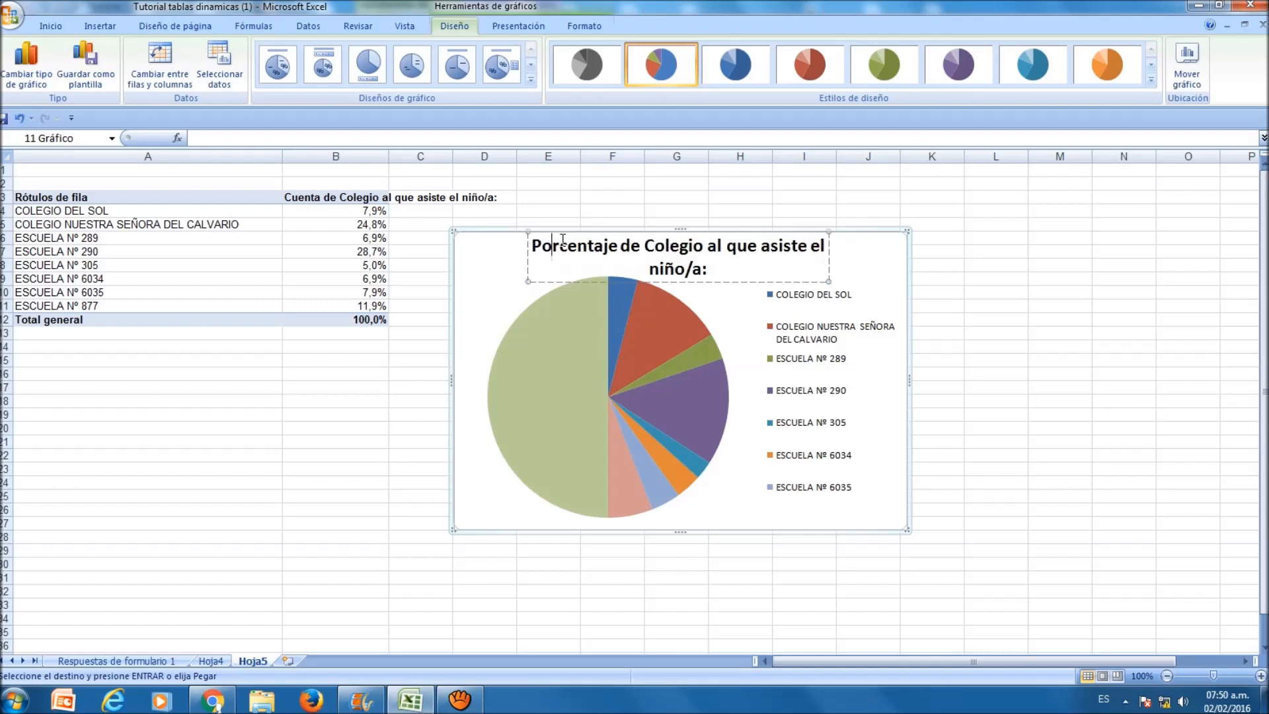
# Insert "encuestas por" before "Colegio" in the chart title and make "colegio" lower case
pyautogui.click(644, 246)
pyautogui.write('encuentas')
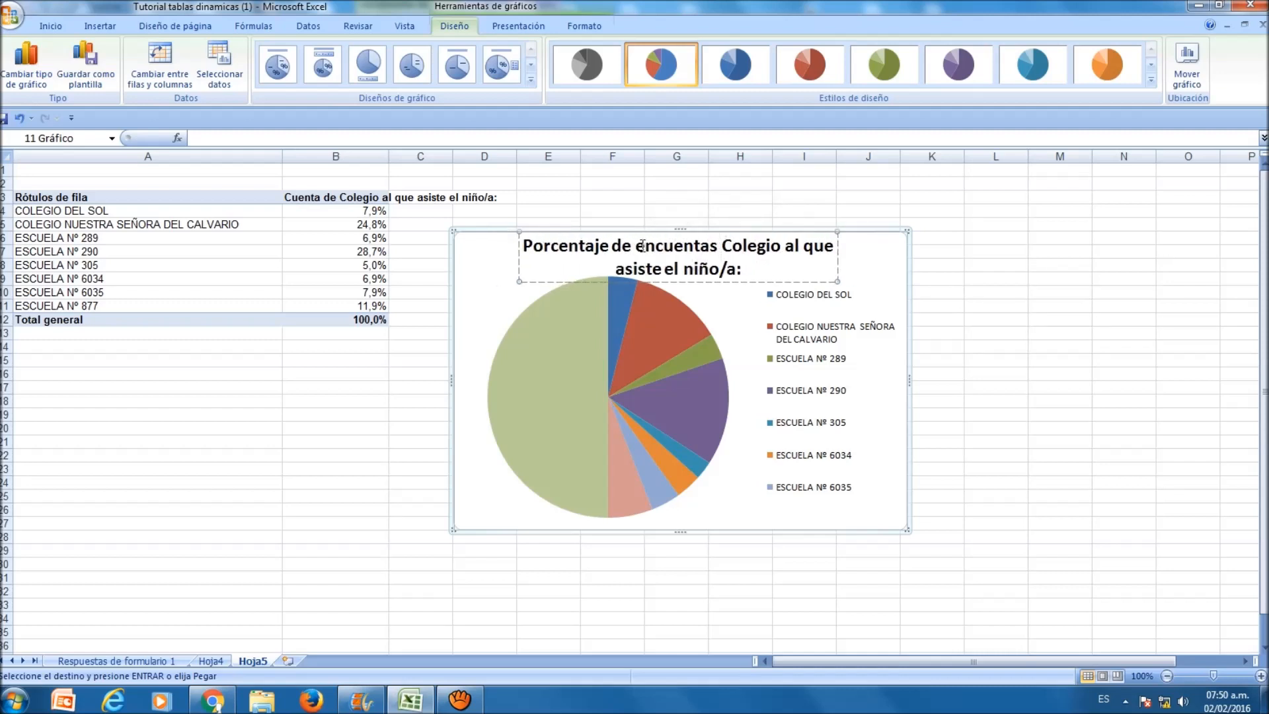
pyautogui.click(696, 247)
pyautogui.press('BackSpace')
pyautogui.write('s')
pyautogui.click(721, 246)
pyautogui.write('por')
pyautogui.press('Delete')
pyautogui.press('Delete')
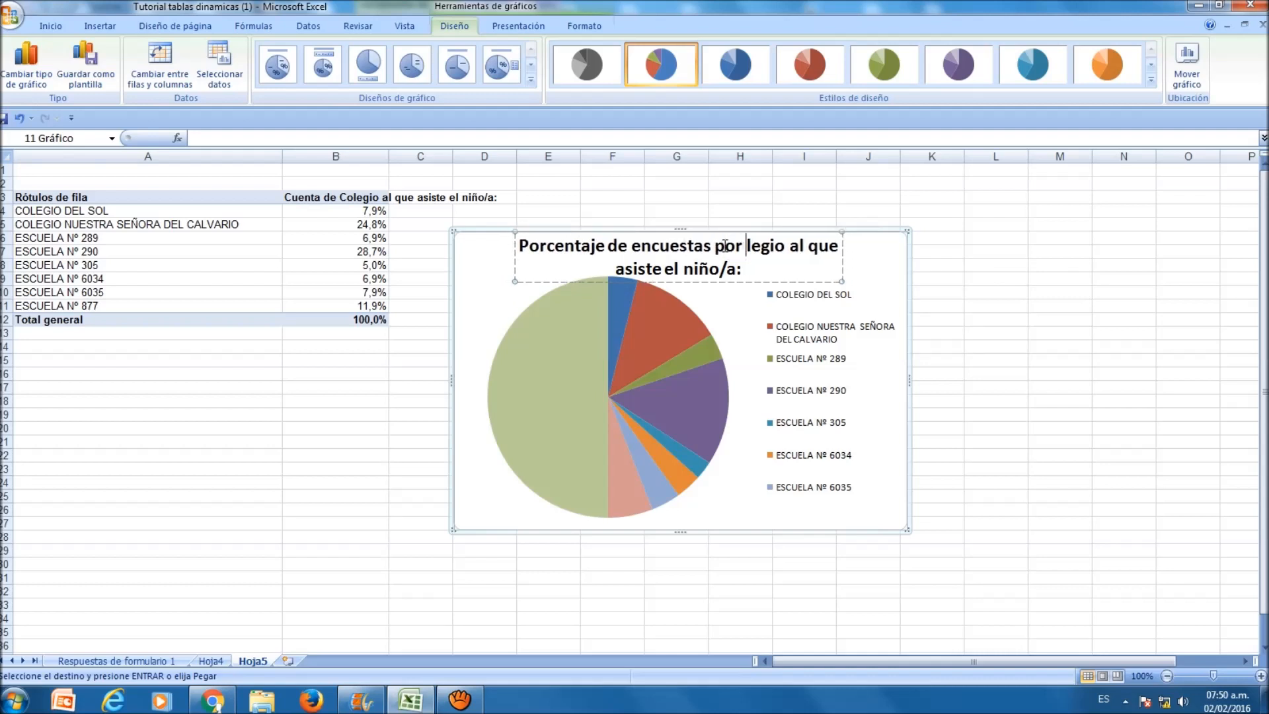
pyautogui.write('co')
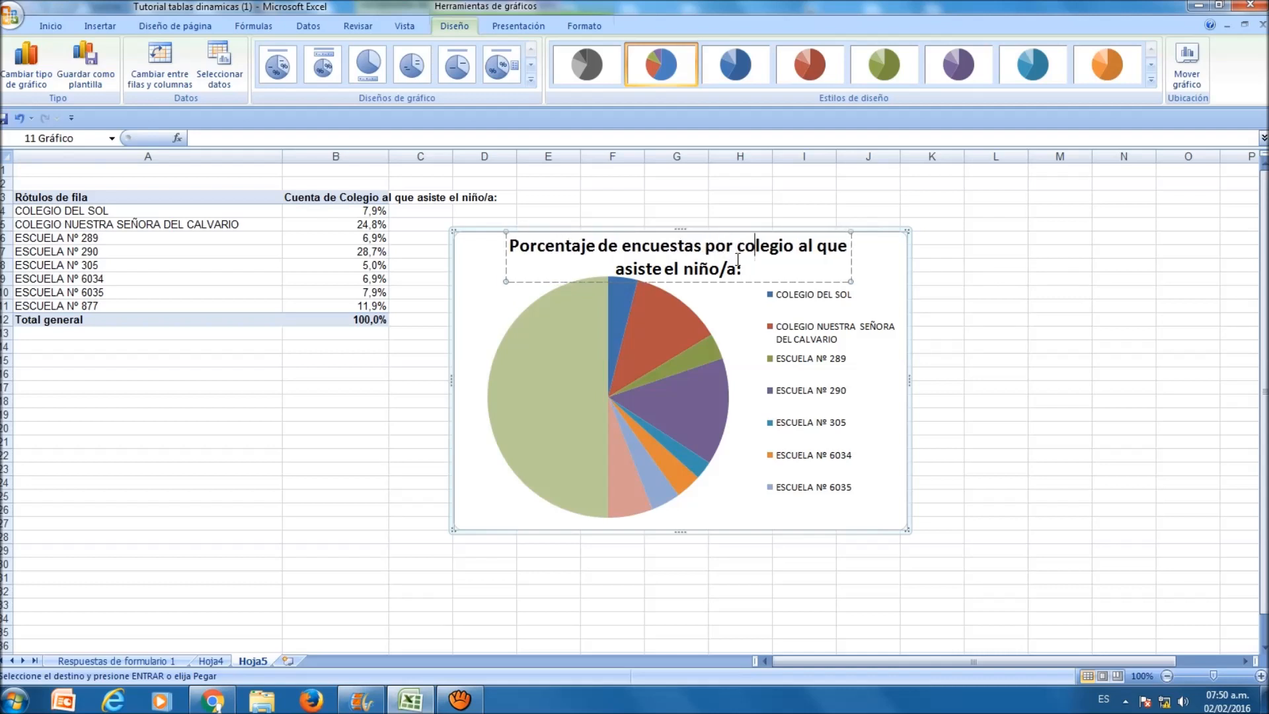
# Replace the colon at the end of the pie chart's title with ". N:101."
pyautogui.press('BackSpace')
pyautogui.write('. N')
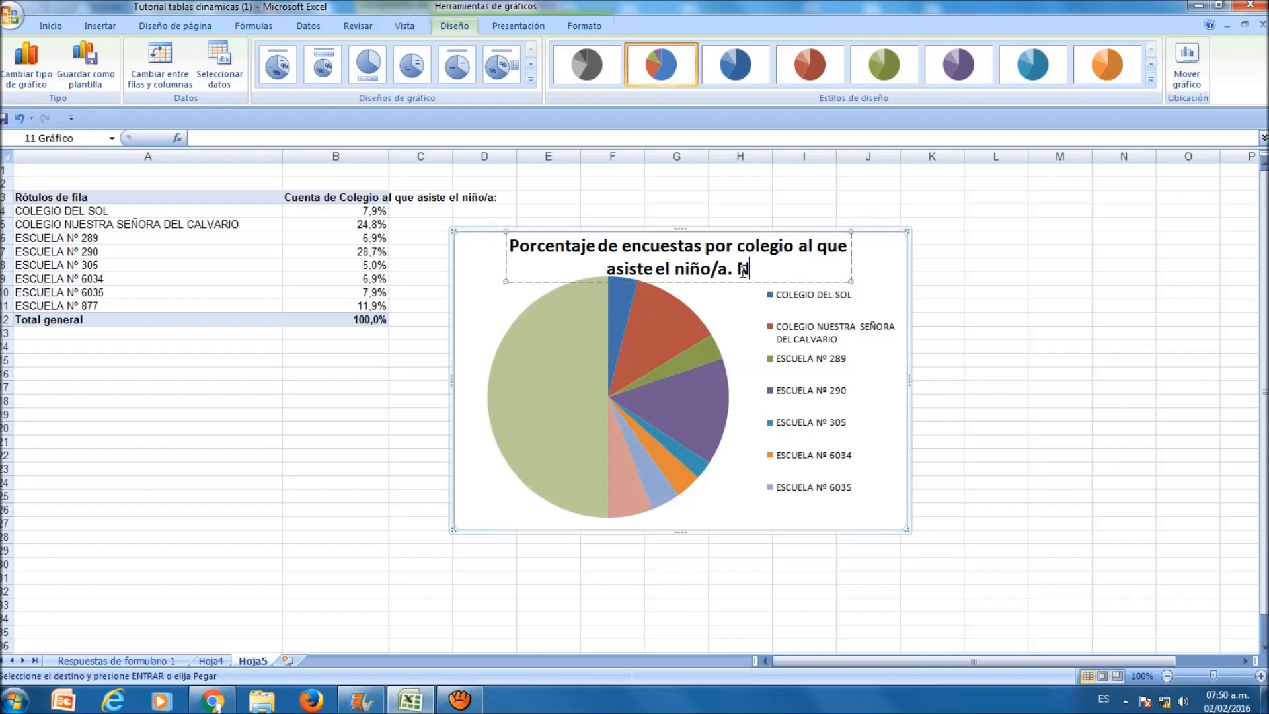
pyautogui.write(':')
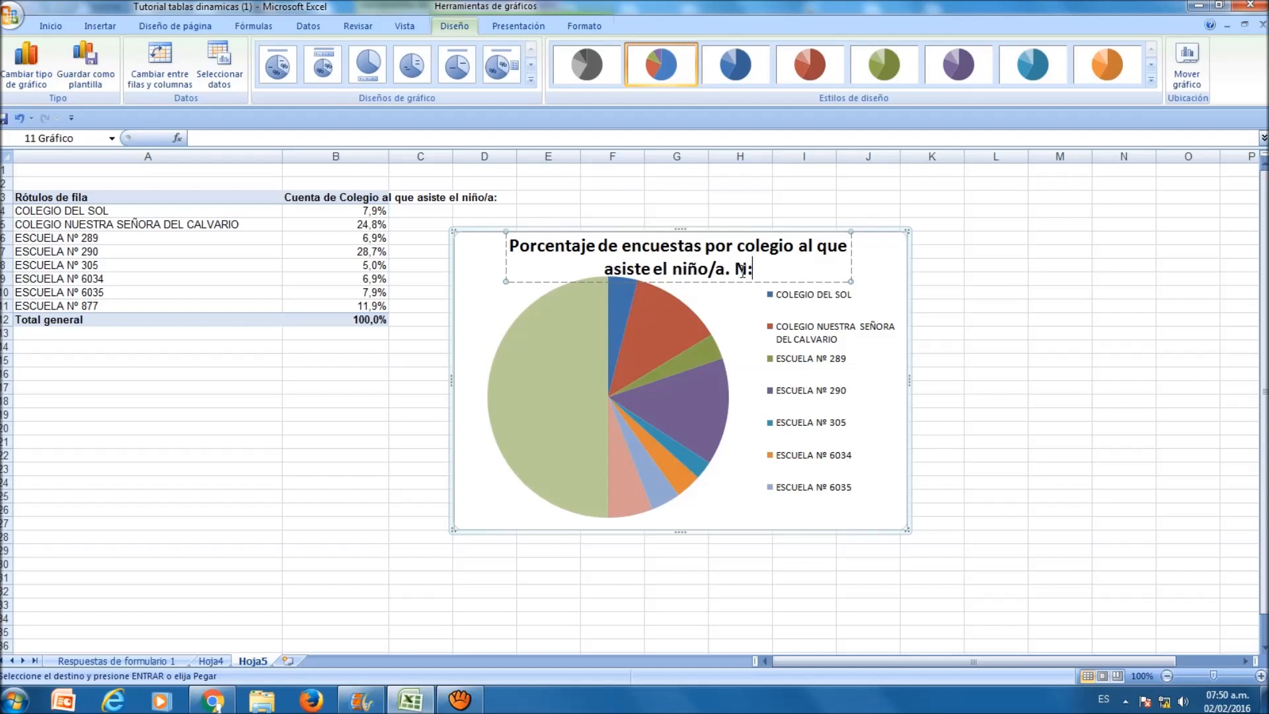
pyautogui.write('10')
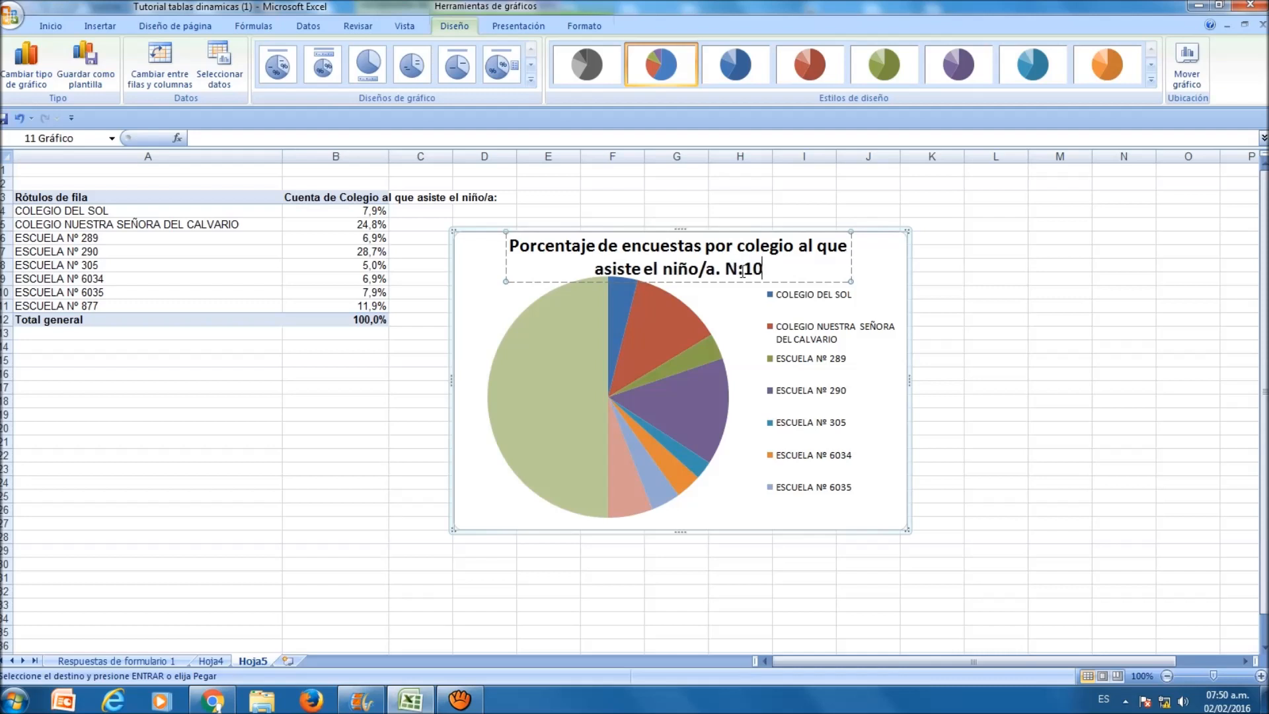
pyautogui.write('1.')
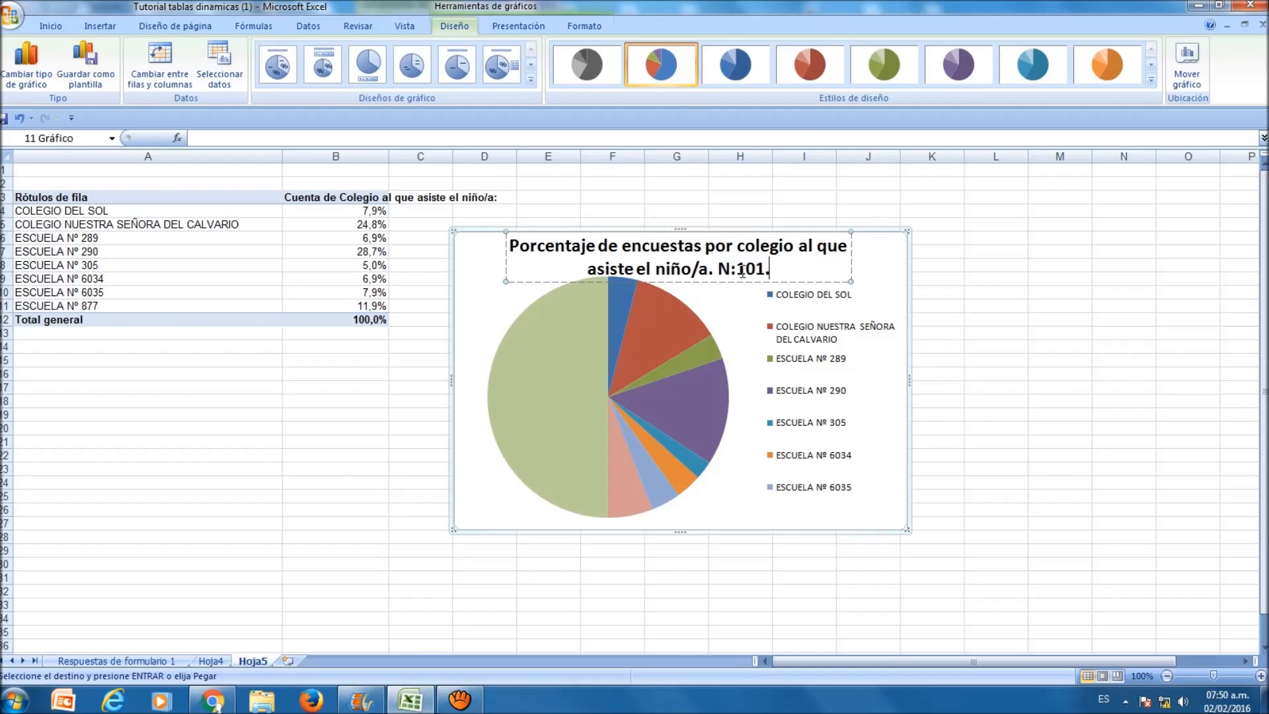
# Apply the chart layout with percentage labels on the slices and a side legend to the pie chart, and enlarge the chart
pyautogui.click(588, 307)
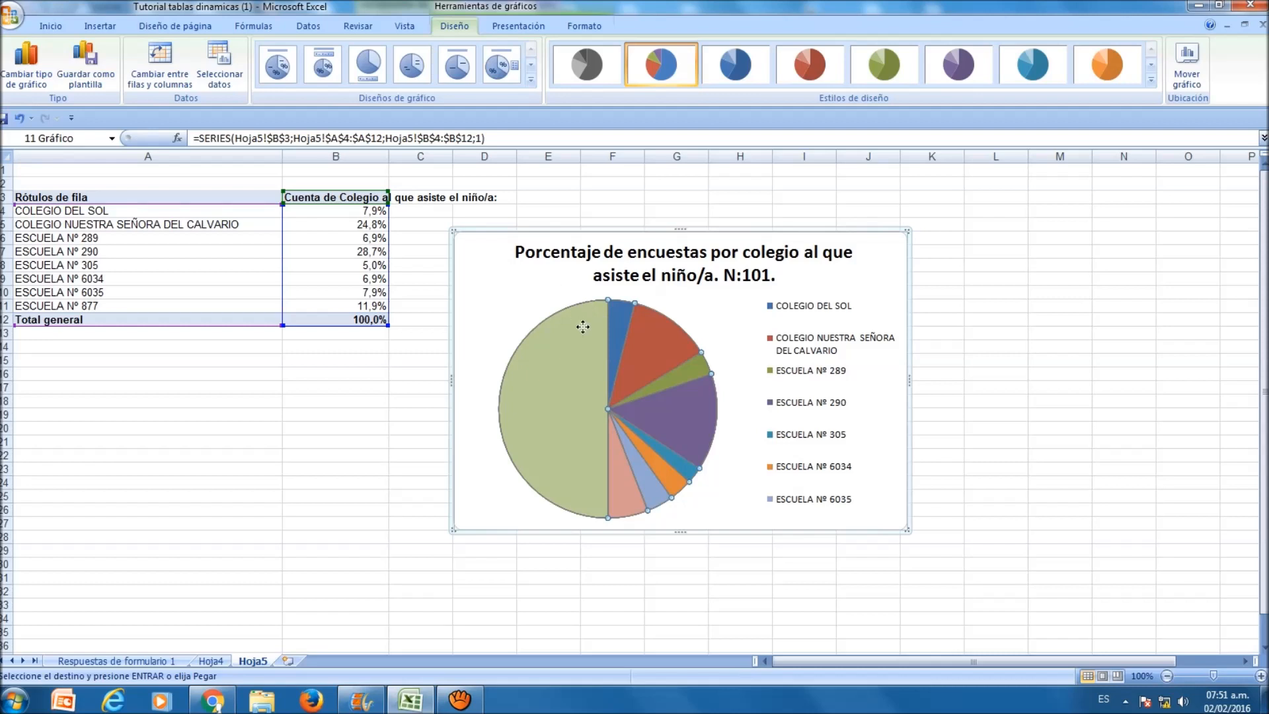
pyautogui.click(583, 326)
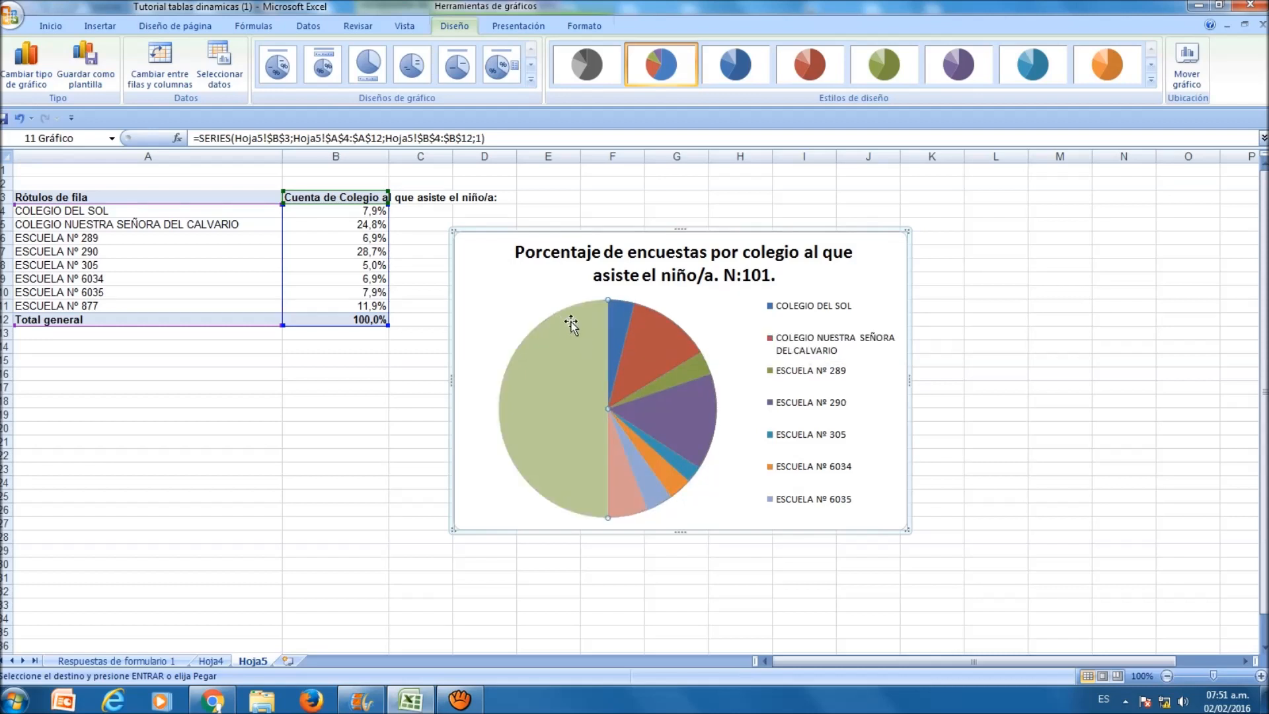
pyautogui.click(497, 64)
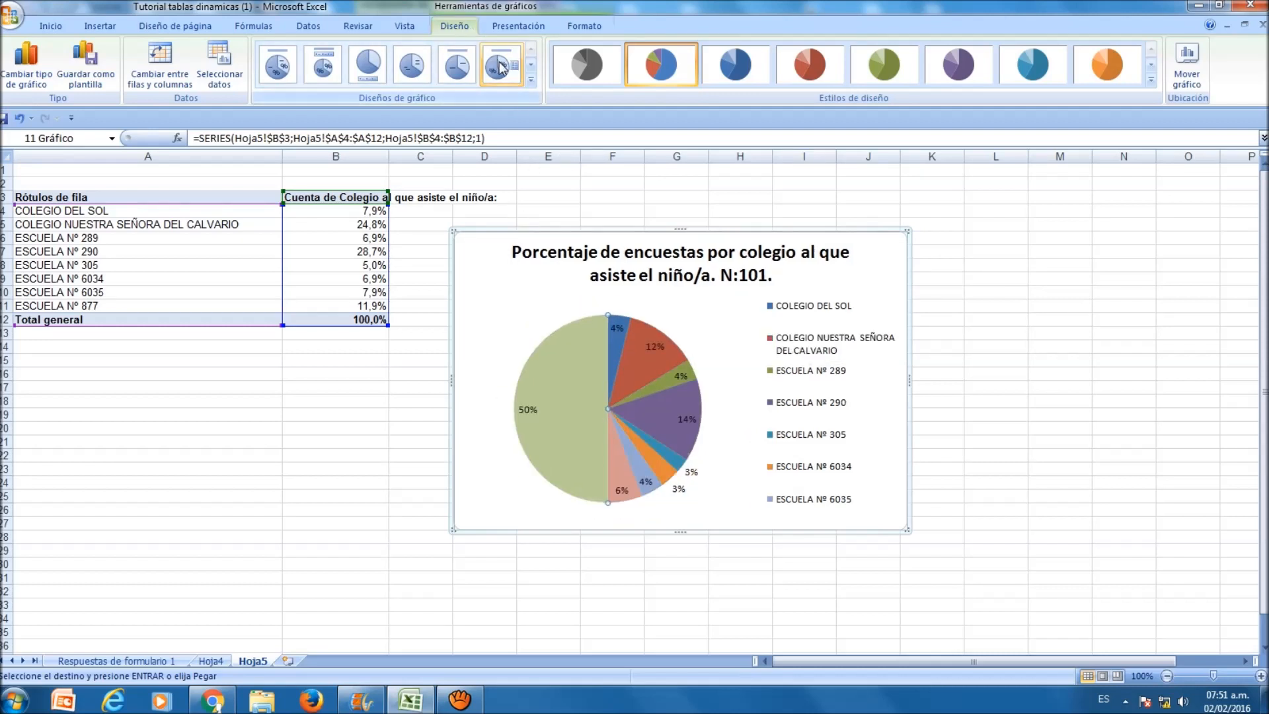
pyautogui.moveTo(925, 215); pyautogui.dragTo(975, 183)
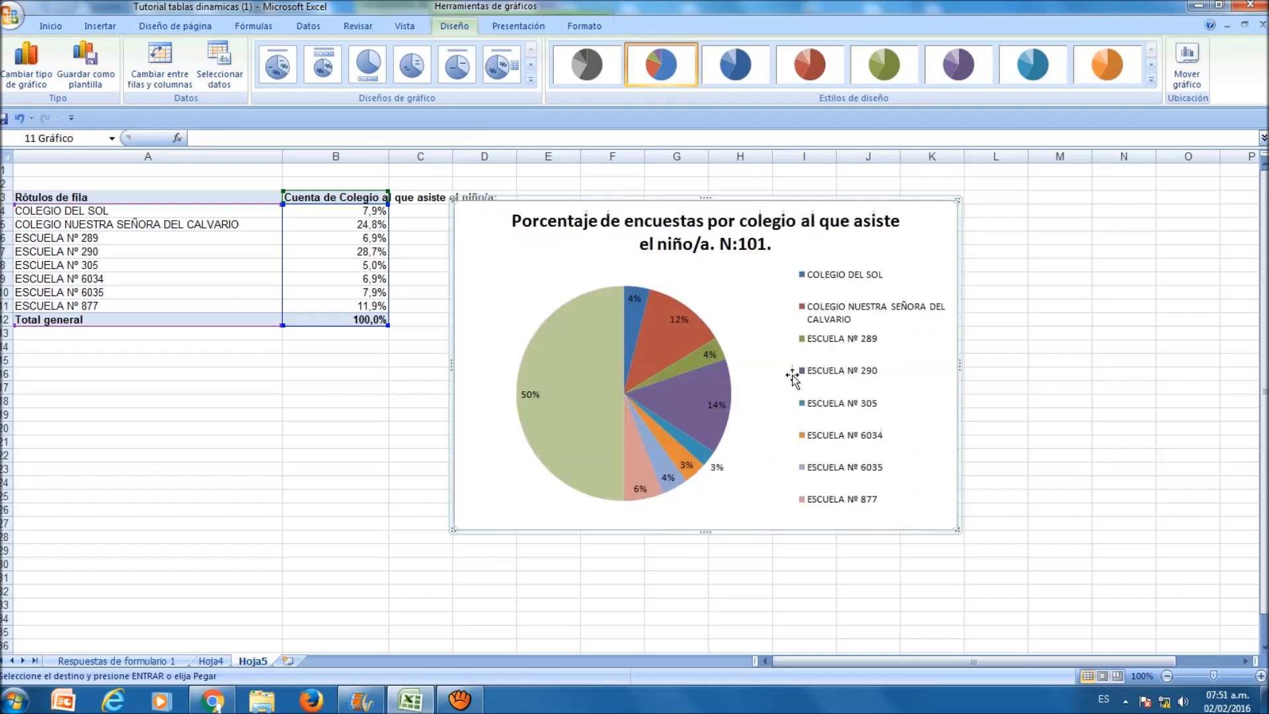
# Add a text box reading "Fuente: elaboración propia" beneath the pie and move the chart slightly away from the school table
pyautogui.click(518, 26)
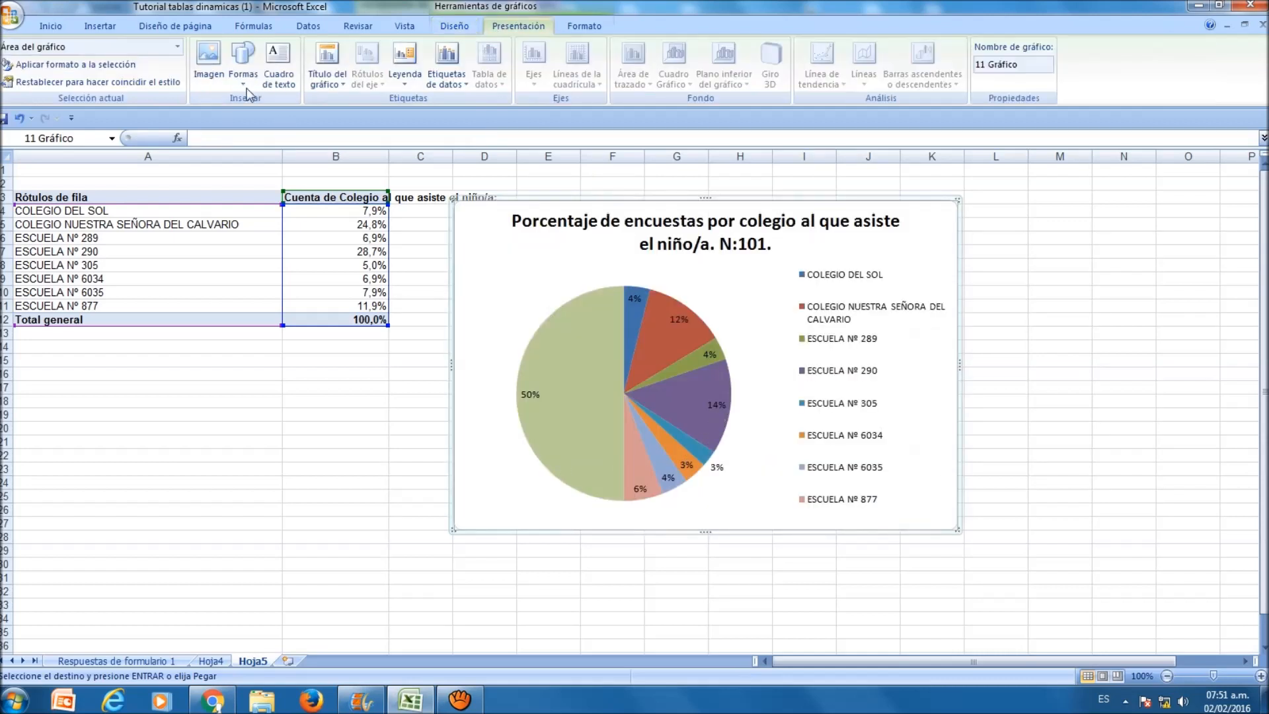
pyautogui.click(284, 72)
pyautogui.moveTo(468, 503); pyautogui.dragTo(660, 526)
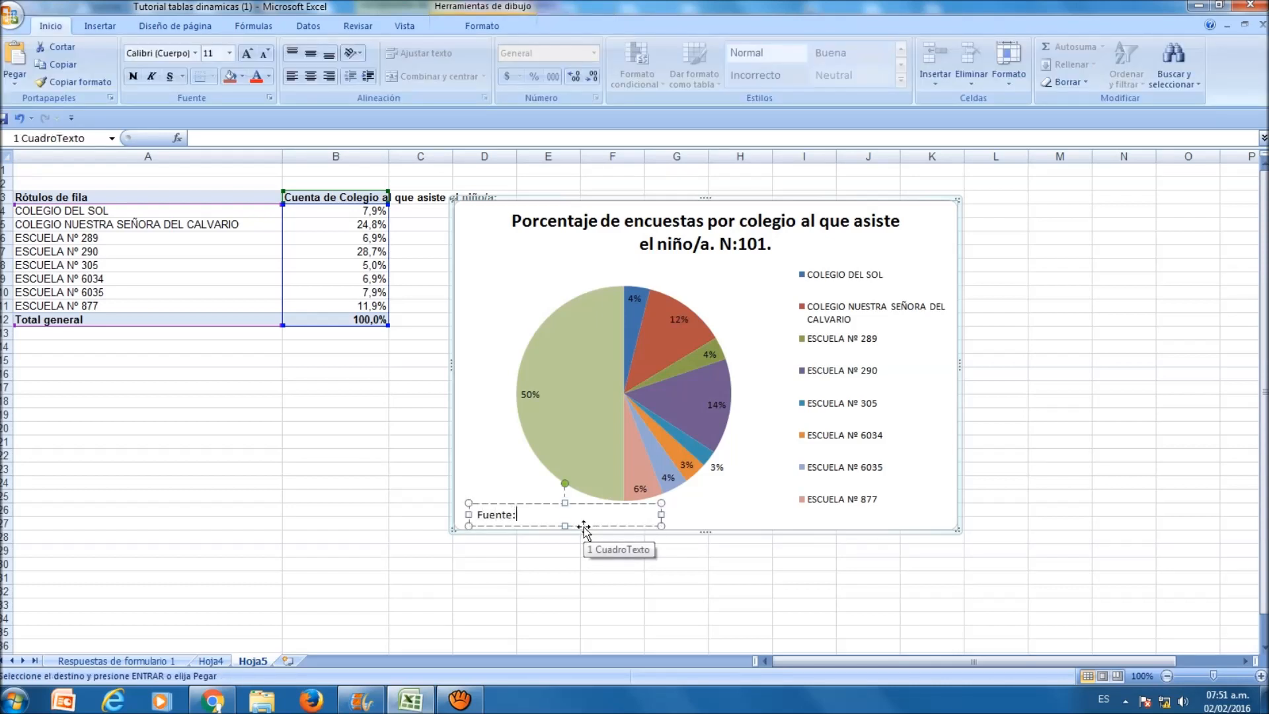
pyautogui.write('Fuente: elaboración propia')
pyautogui.click(268, 470)
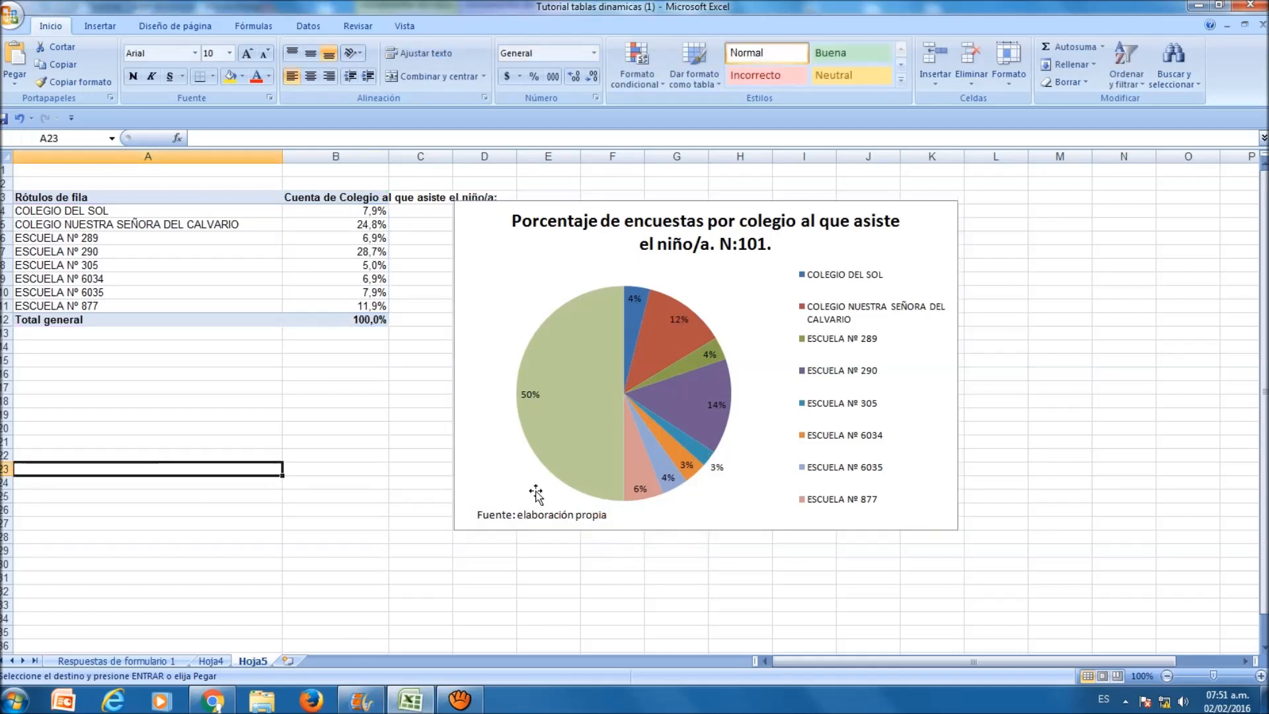
pyautogui.click(885, 206)
pyautogui.moveTo(904, 216); pyautogui.dragTo(918, 213)
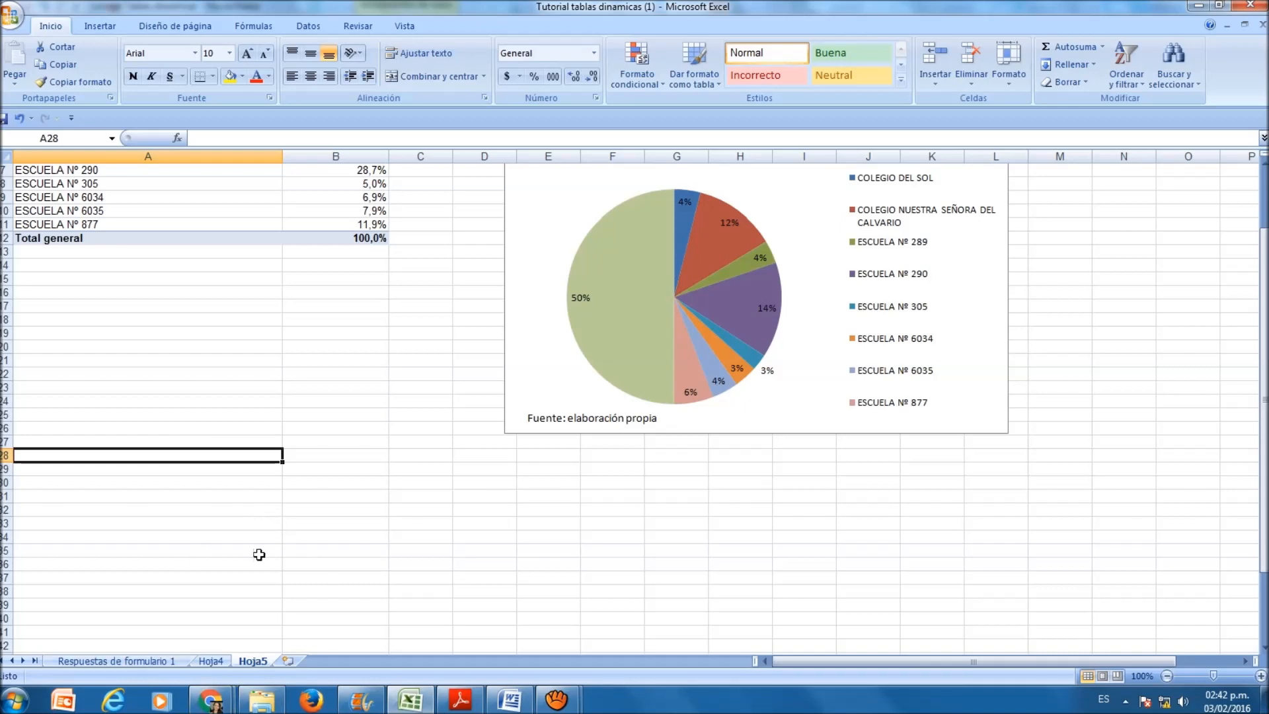
# Copy the zone percentage cross table in A48:H52 of sheet Hoja4 and paste it at cell A28 of sheet Hoja5
pyautogui.click(219, 660)
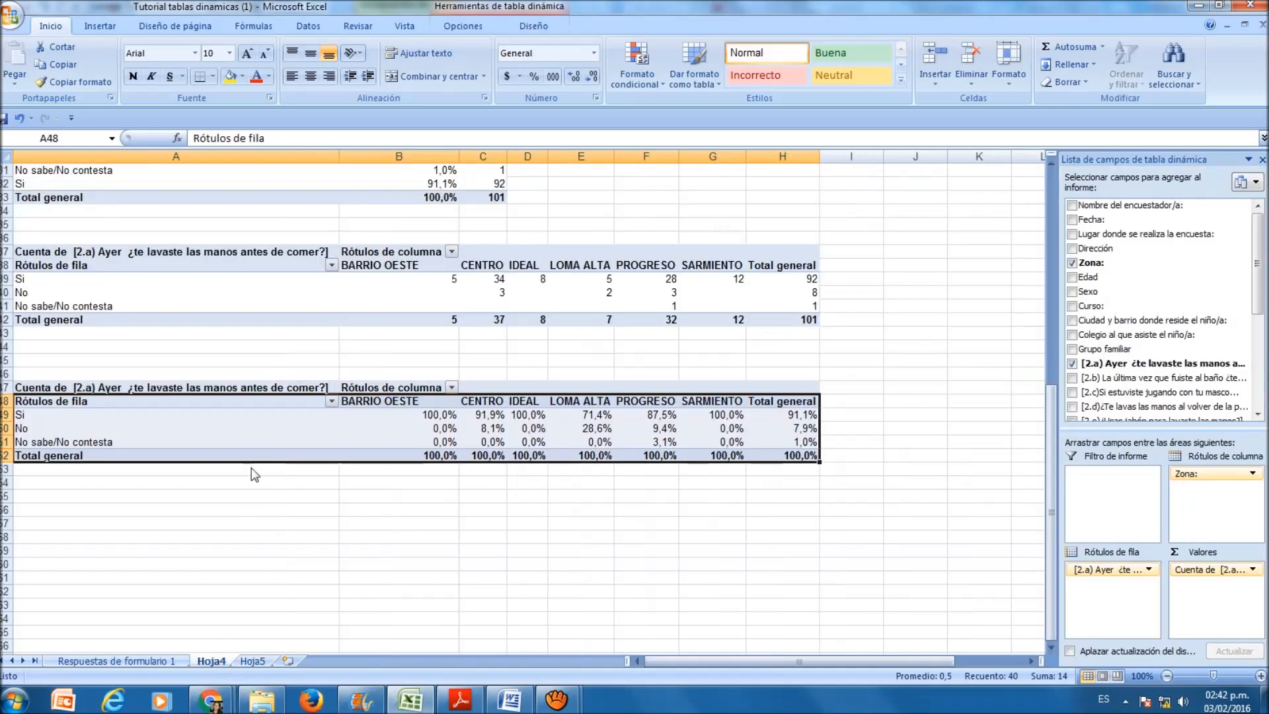
pyautogui.click(149, 456)
pyautogui.moveTo(126, 403); pyautogui.dragTo(795, 459)
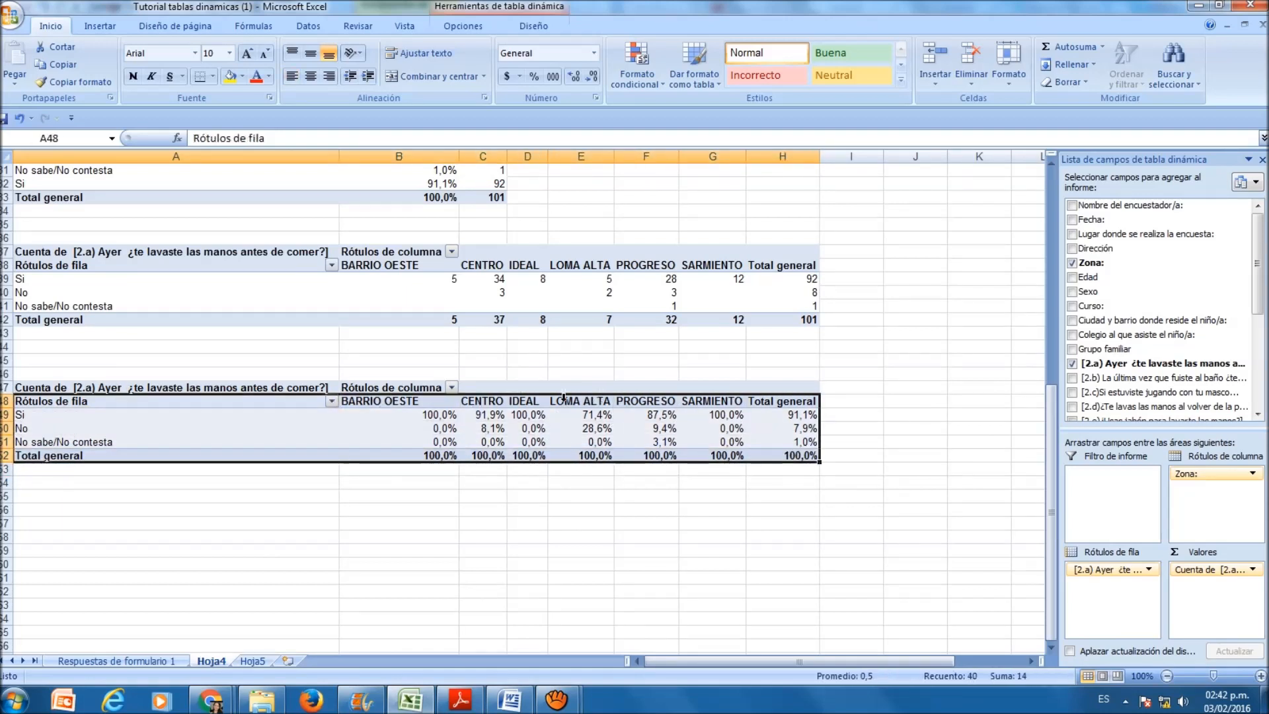
pyautogui.rightClick(396, 410)
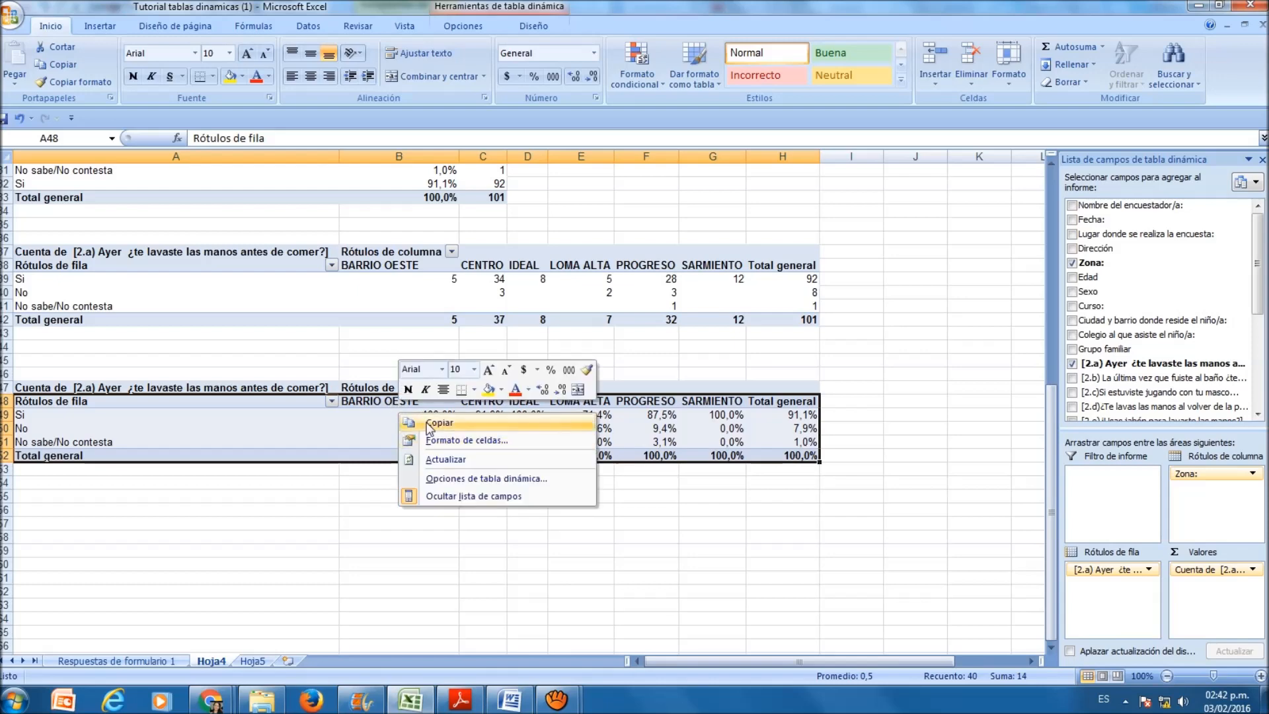
pyautogui.click(430, 421)
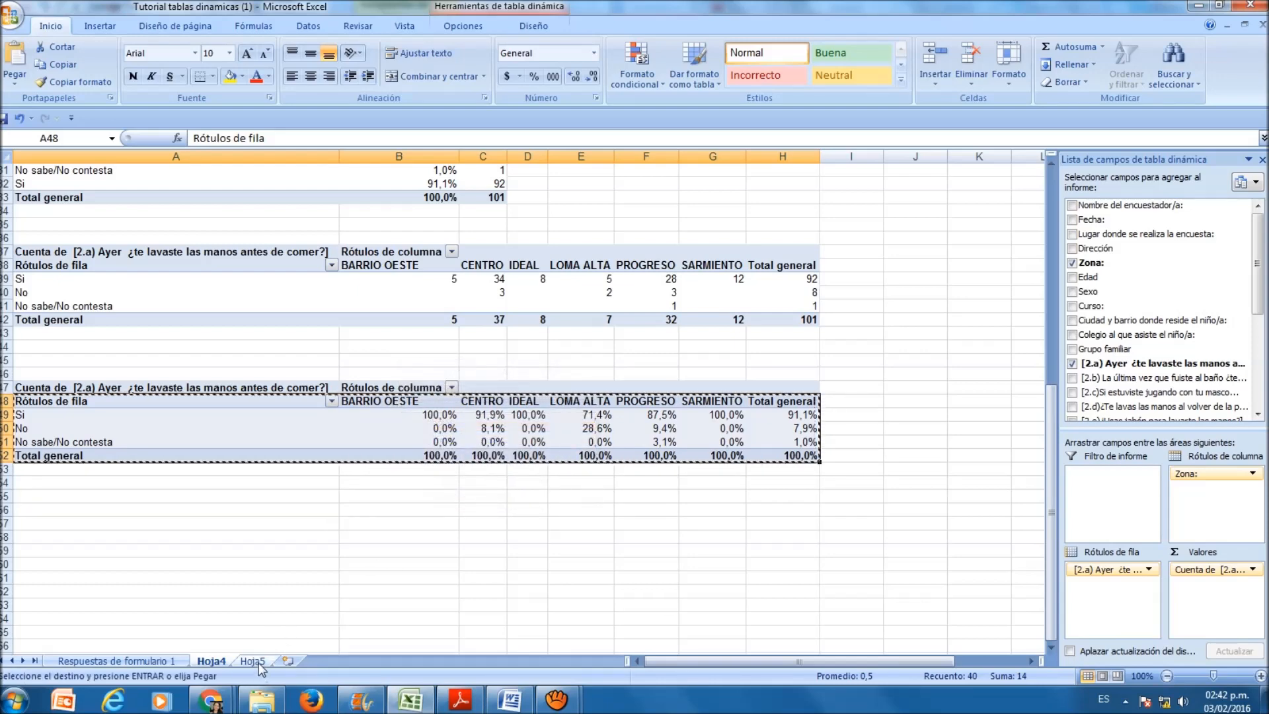
pyautogui.click(257, 661)
pyautogui.rightClick(47, 455)
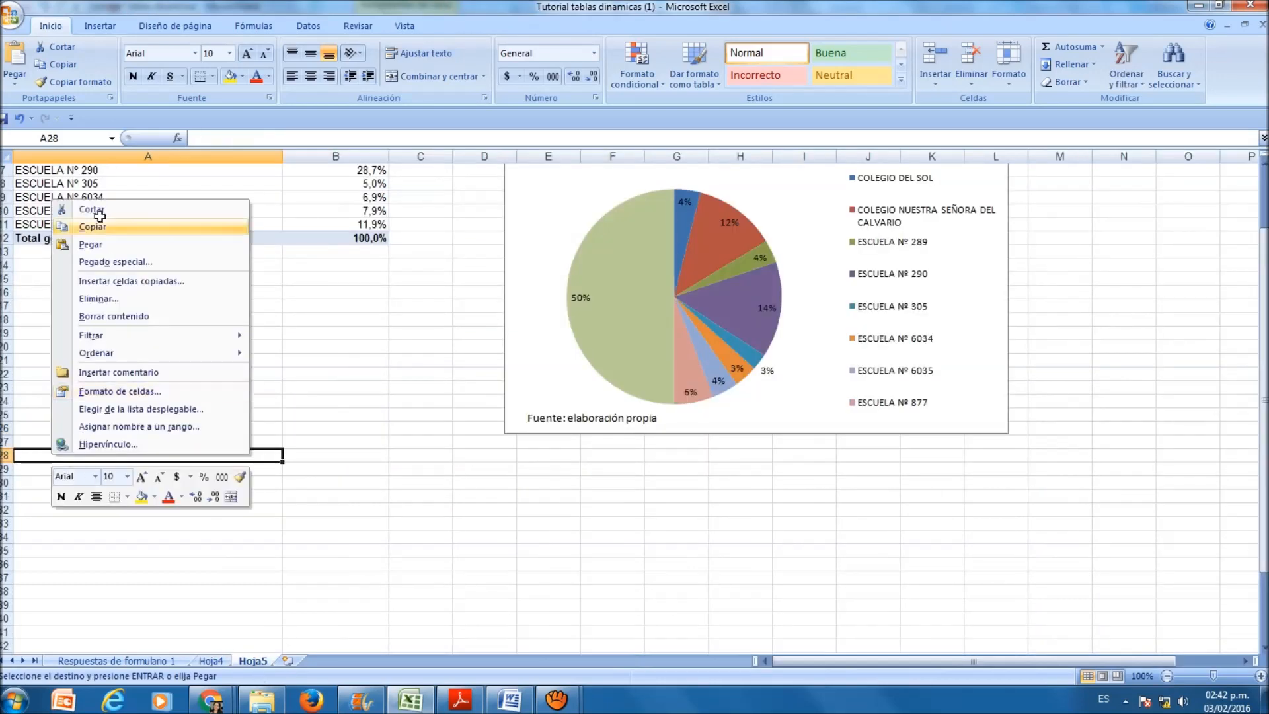
pyautogui.click(92, 245)
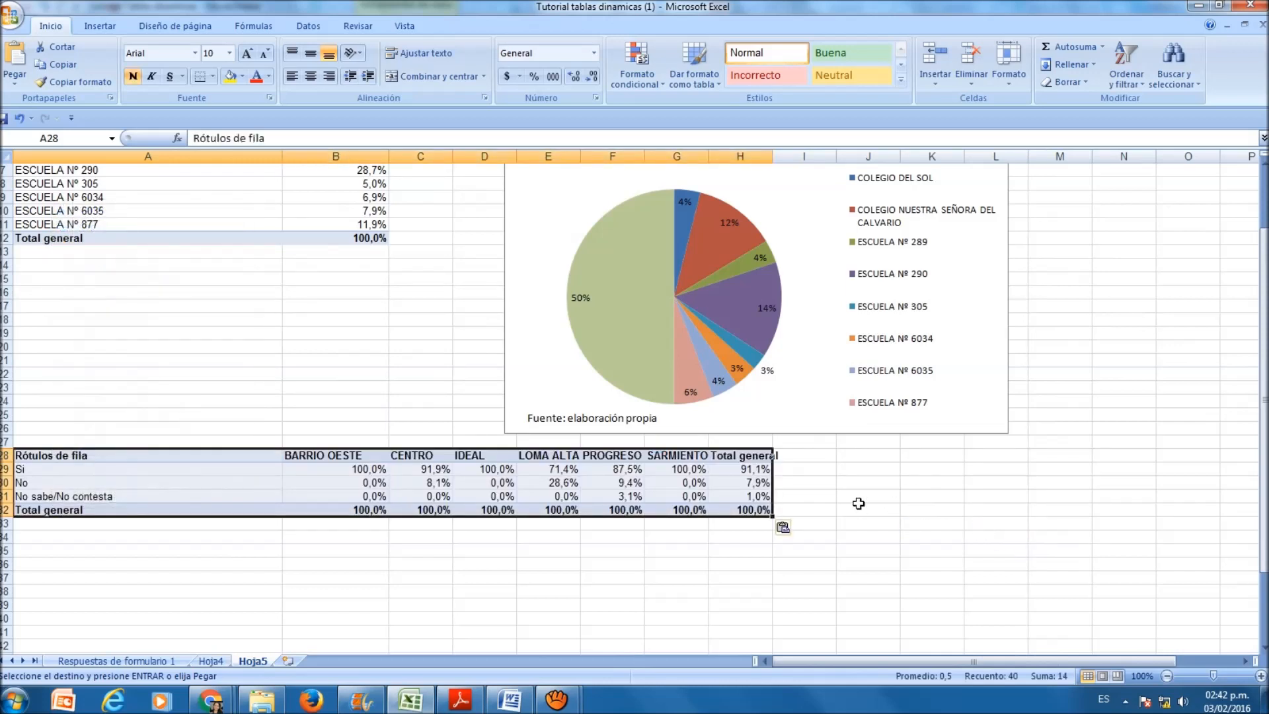
# Insert a 2D stacked column chart from A28:G31, leaving out the total row and column
pyautogui.click(699, 588)
pyautogui.moveTo(27, 456); pyautogui.dragTo(706, 496)
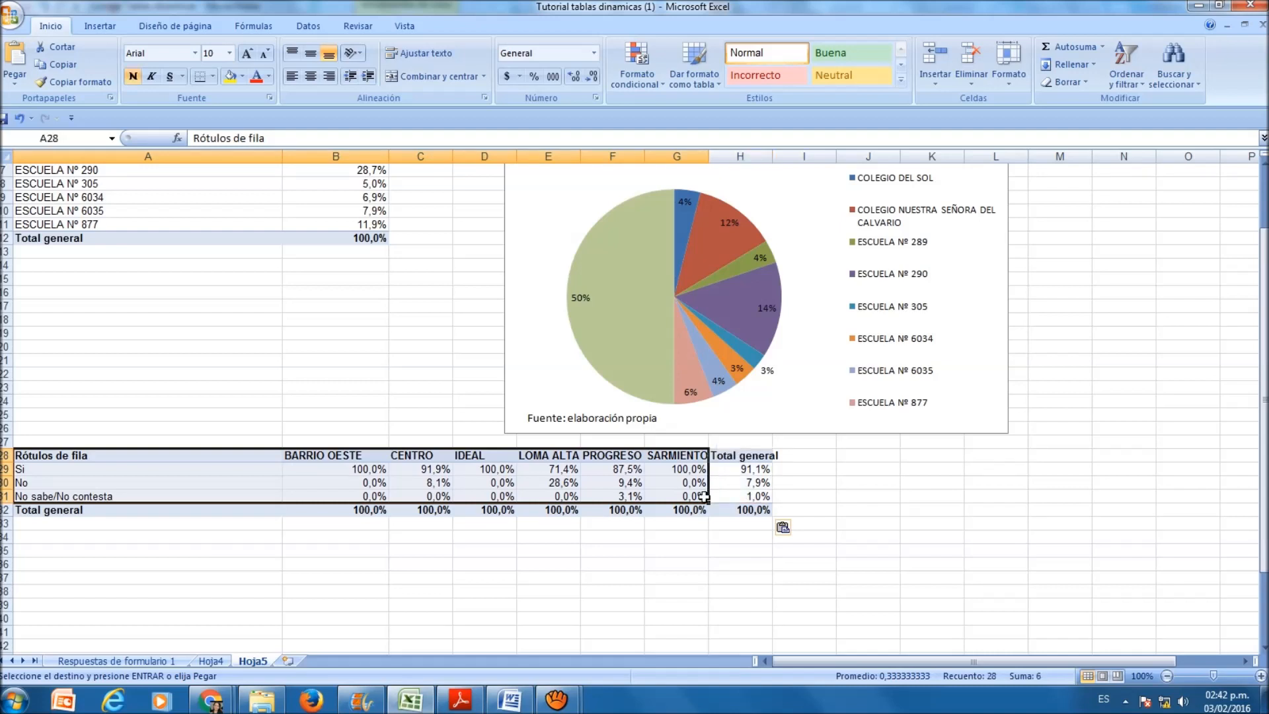
pyautogui.click(100, 25)
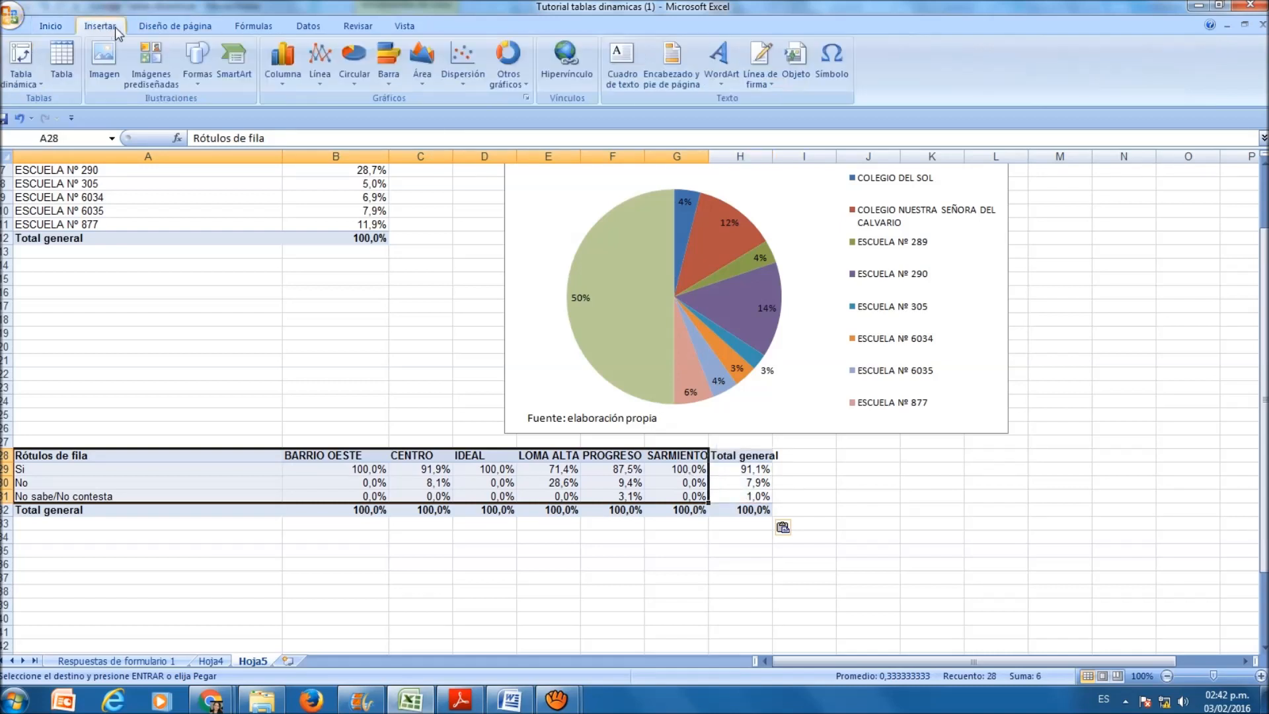
pyautogui.click(281, 80)
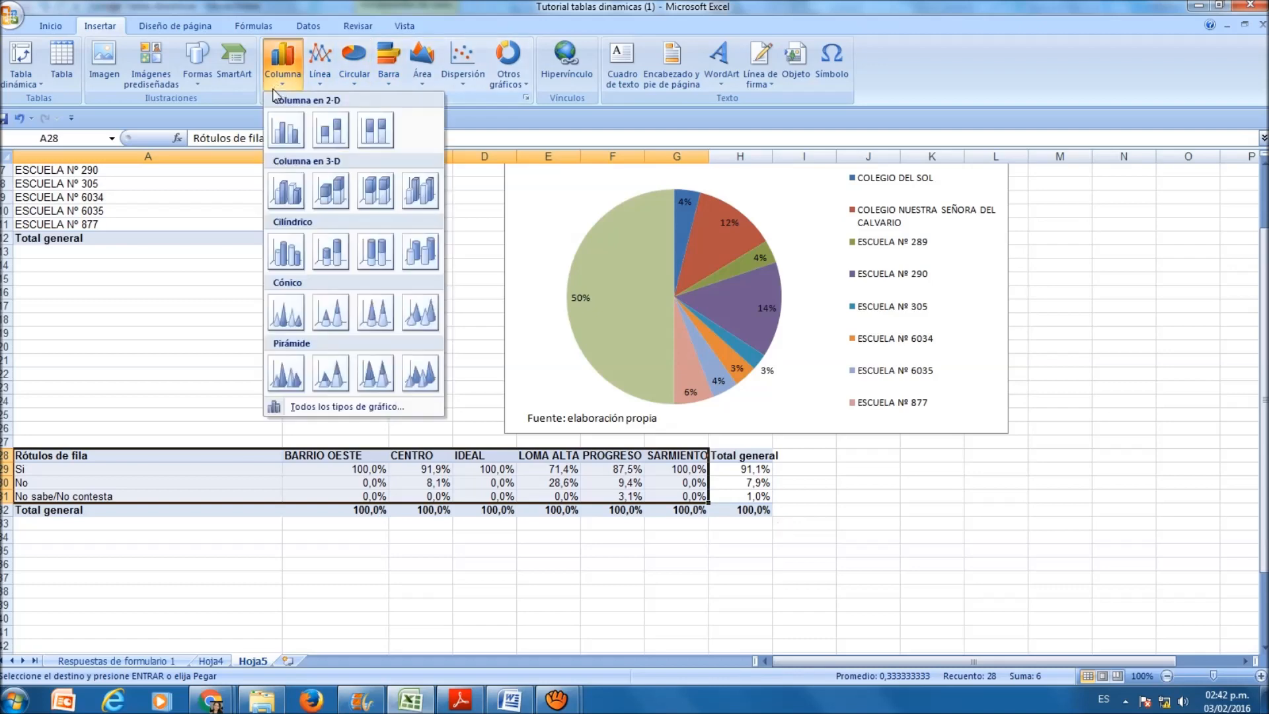
pyautogui.click(323, 137)
# Move the stacked column chart into the empty area below the zone cross table
pyautogui.moveTo(704, 312); pyautogui.dragTo(760, 528)
pyautogui.scroll(-4, 715, 461)
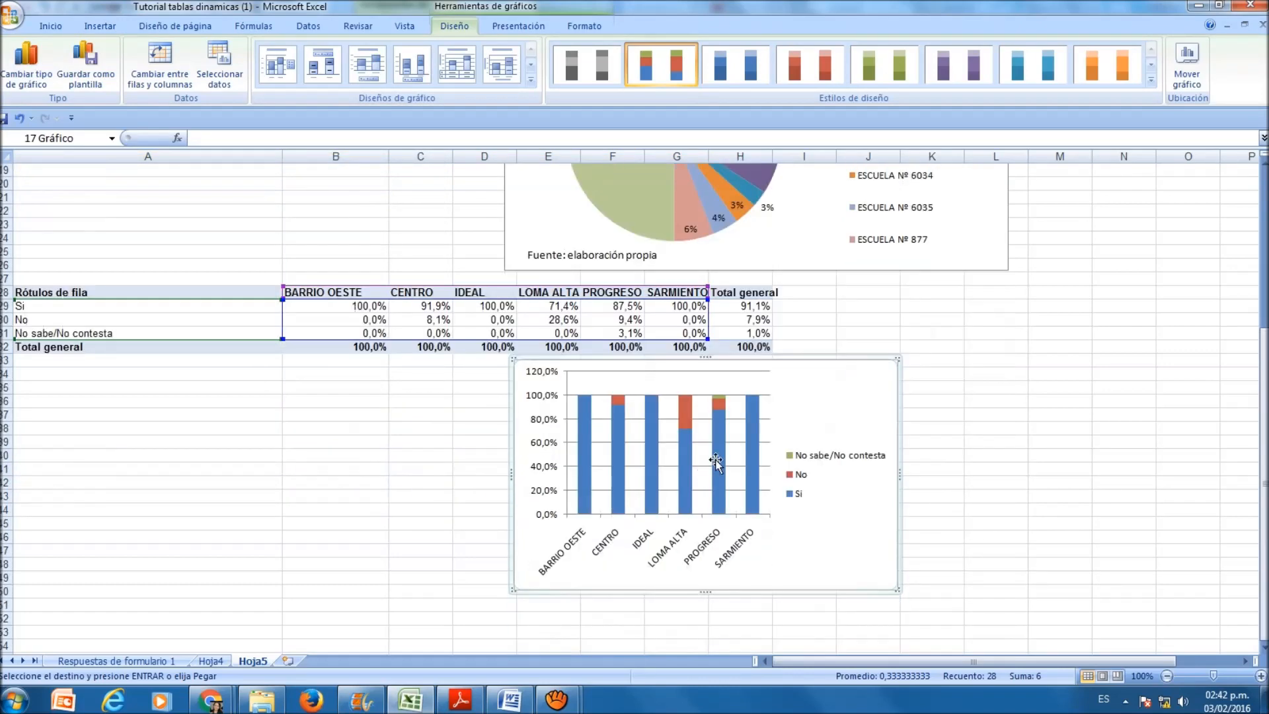
pyautogui.scroll(-3, 716, 460)
pyautogui.moveTo(806, 246); pyautogui.dragTo(618, 304)
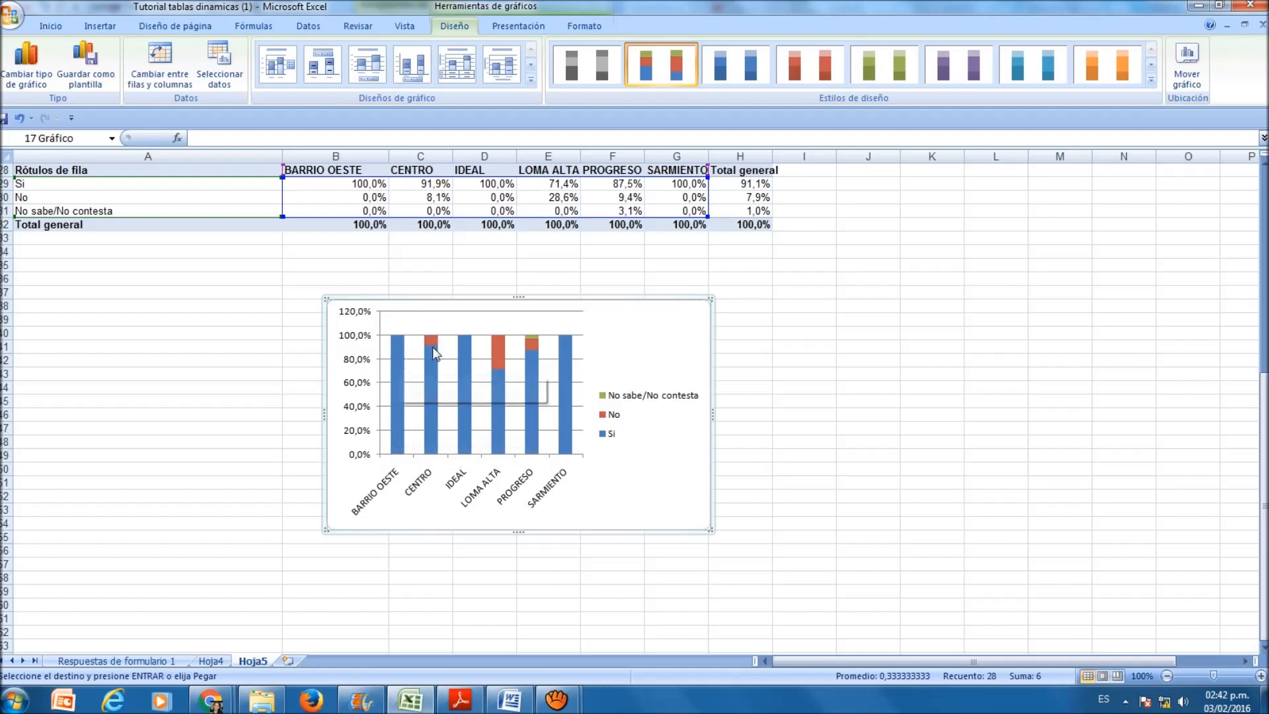
# Enlarge the stacked column chart and apply the layout with value labels on the columns and the legend below
pyautogui.moveTo(432, 344)
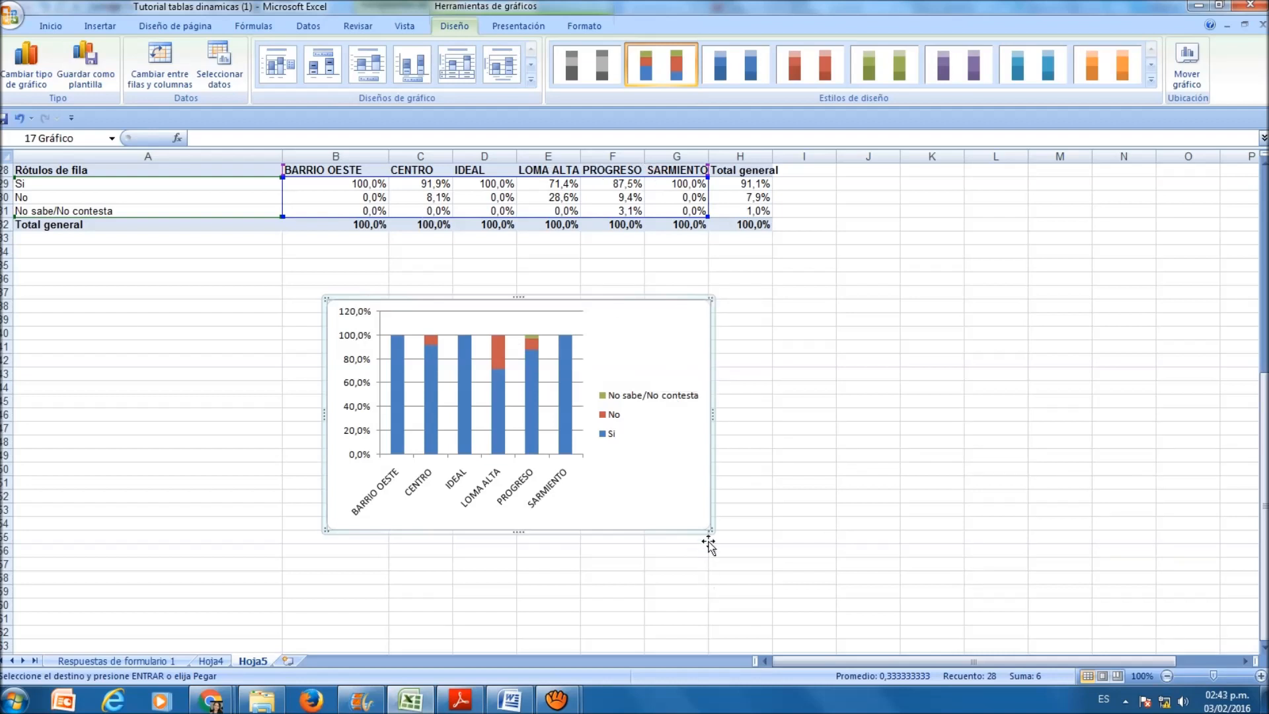
pyautogui.moveTo(710, 530); pyautogui.dragTo(825, 574)
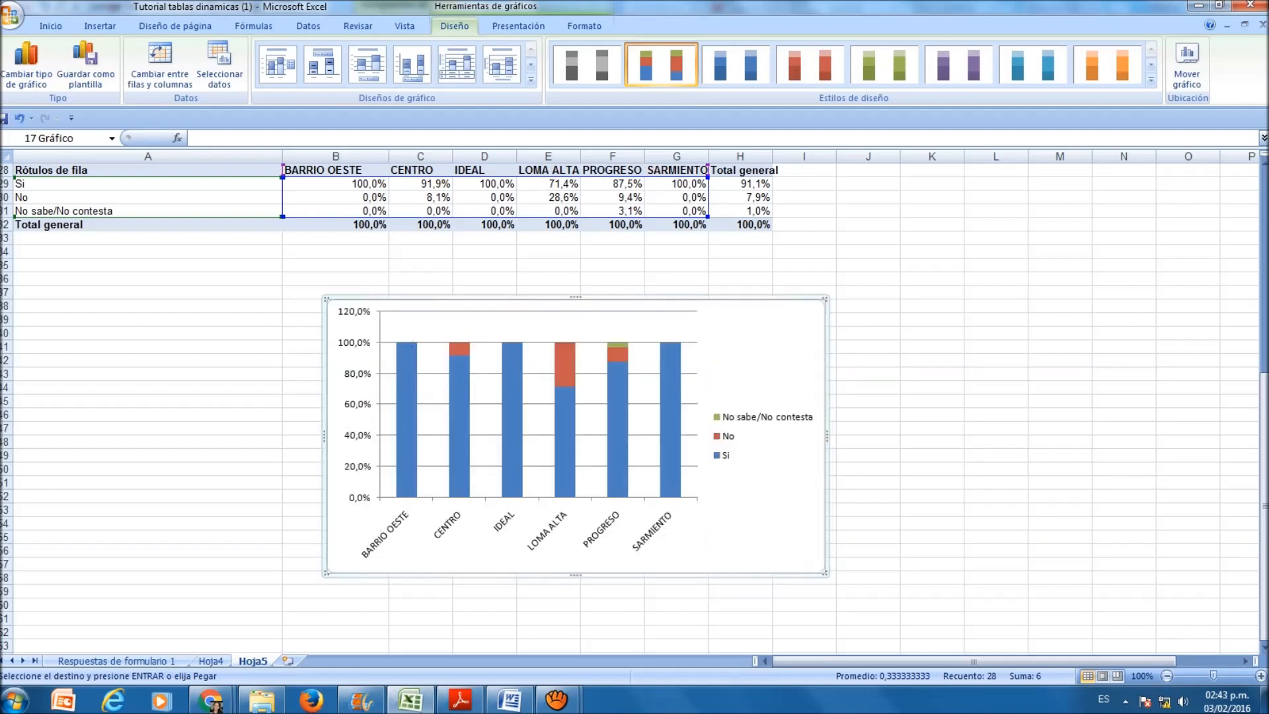
pyautogui.click(409, 66)
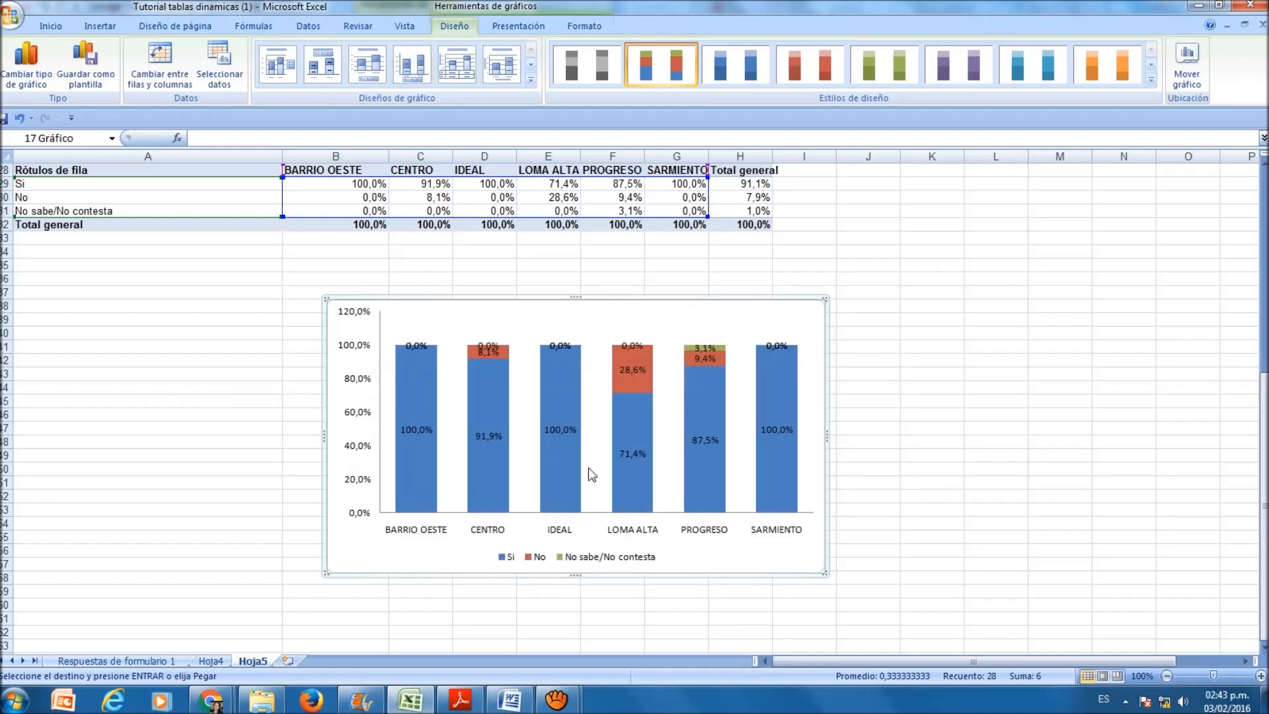
pyautogui.moveTo(830, 441)
pyautogui.mouseDown()
pyautogui.moveTo(897, 436)
pyautogui.moveTo(842, 441)
pyautogui.mouseUp()
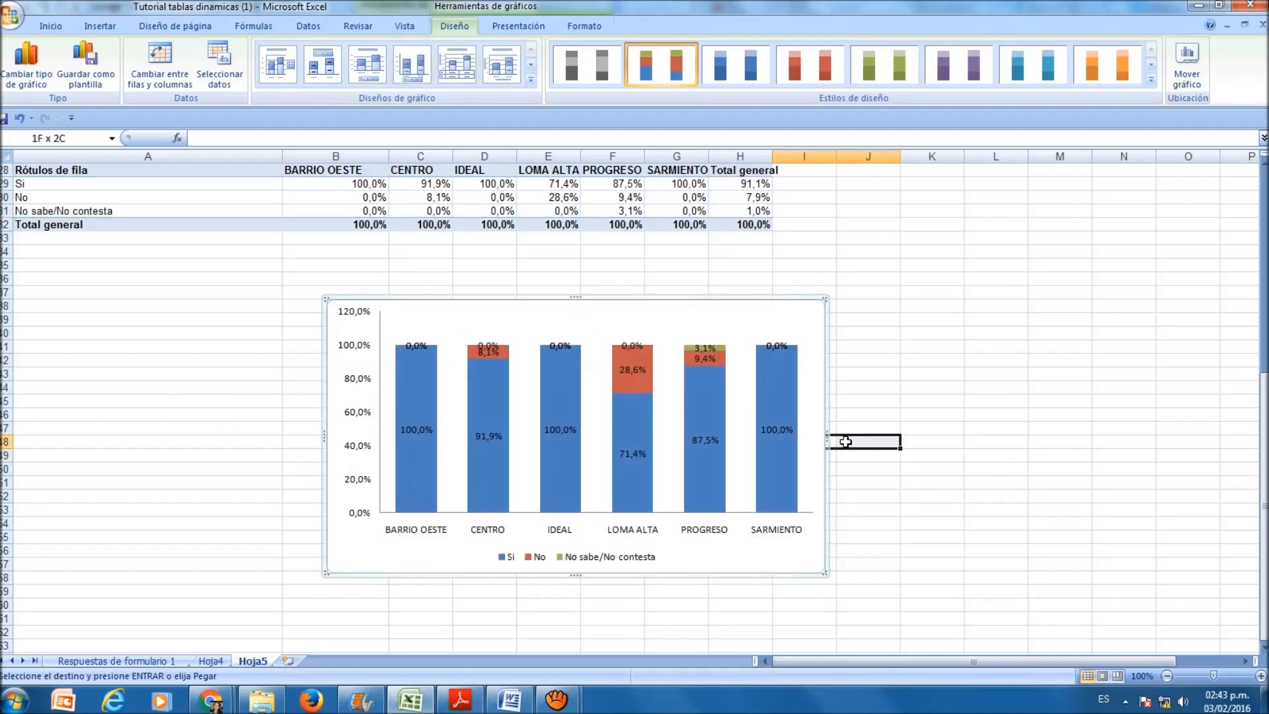
pyautogui.click(822, 298)
pyautogui.moveTo(821, 572); pyautogui.dragTo(895, 628)
# Add a centered overlay title to the stacked column chart
pyautogui.scroll(1, 396, 343)
pyautogui.rightClick(494, 346)
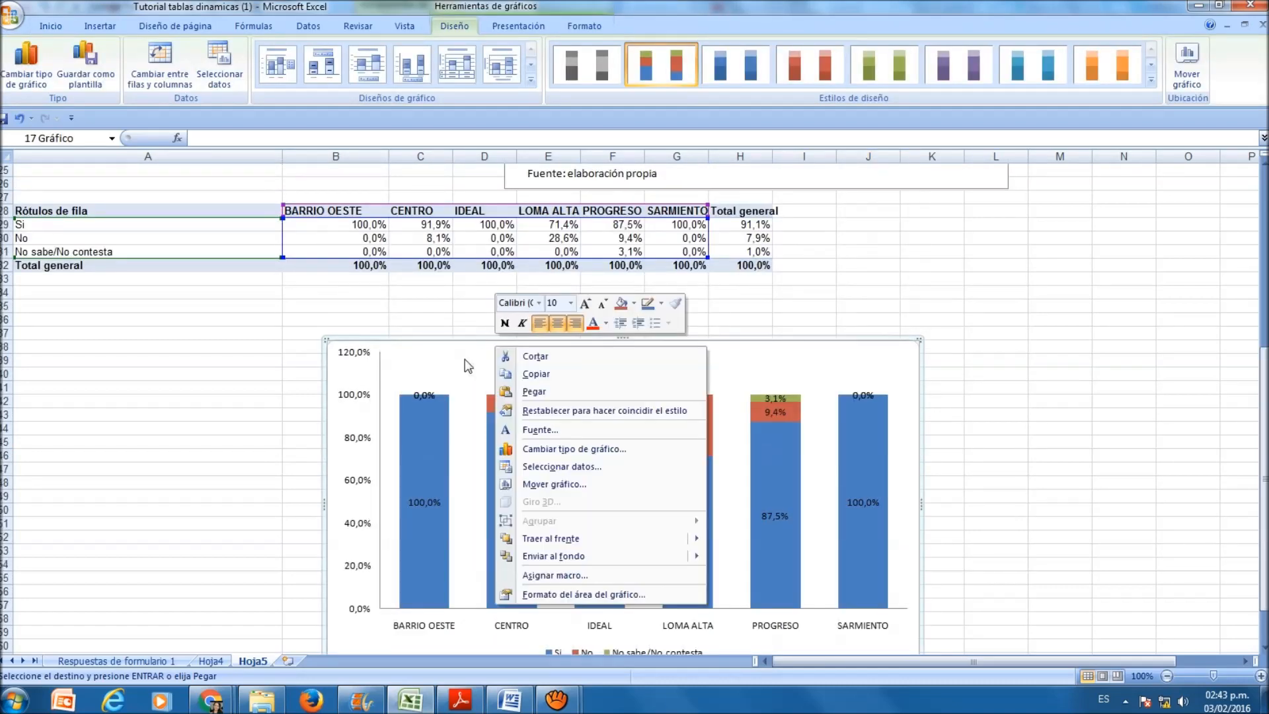
pyautogui.click(514, 357)
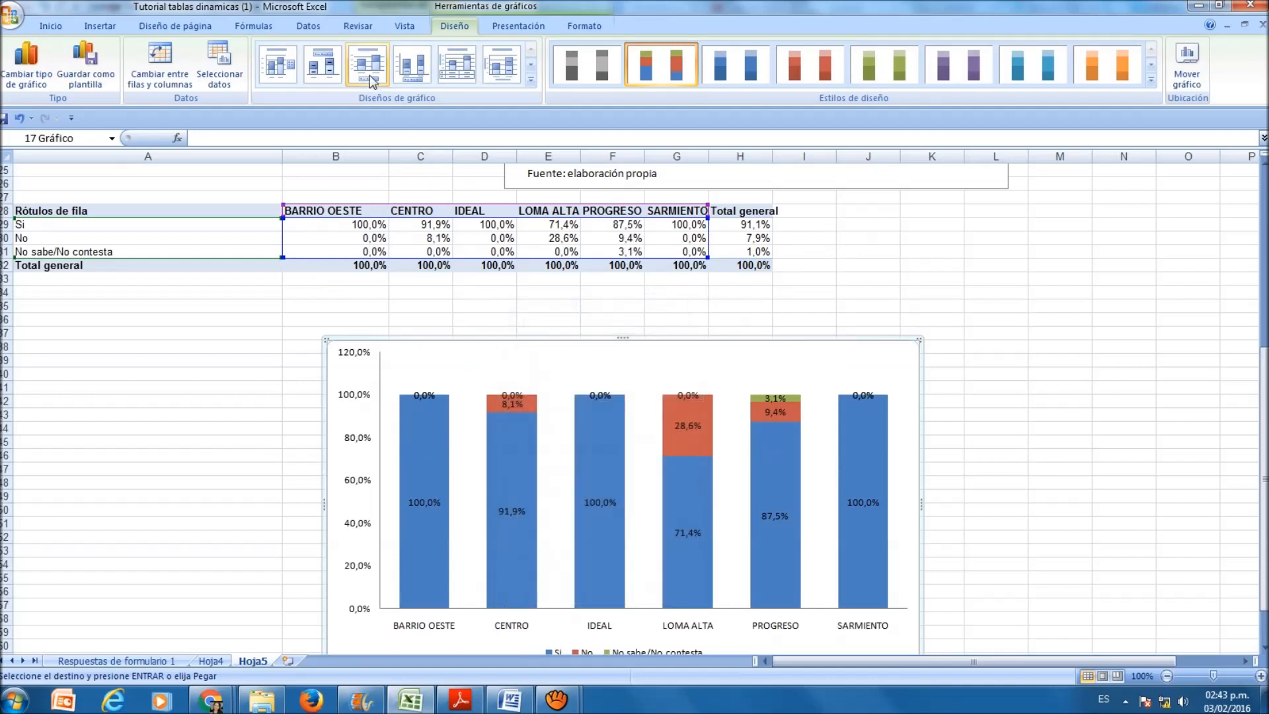
pyautogui.click(520, 27)
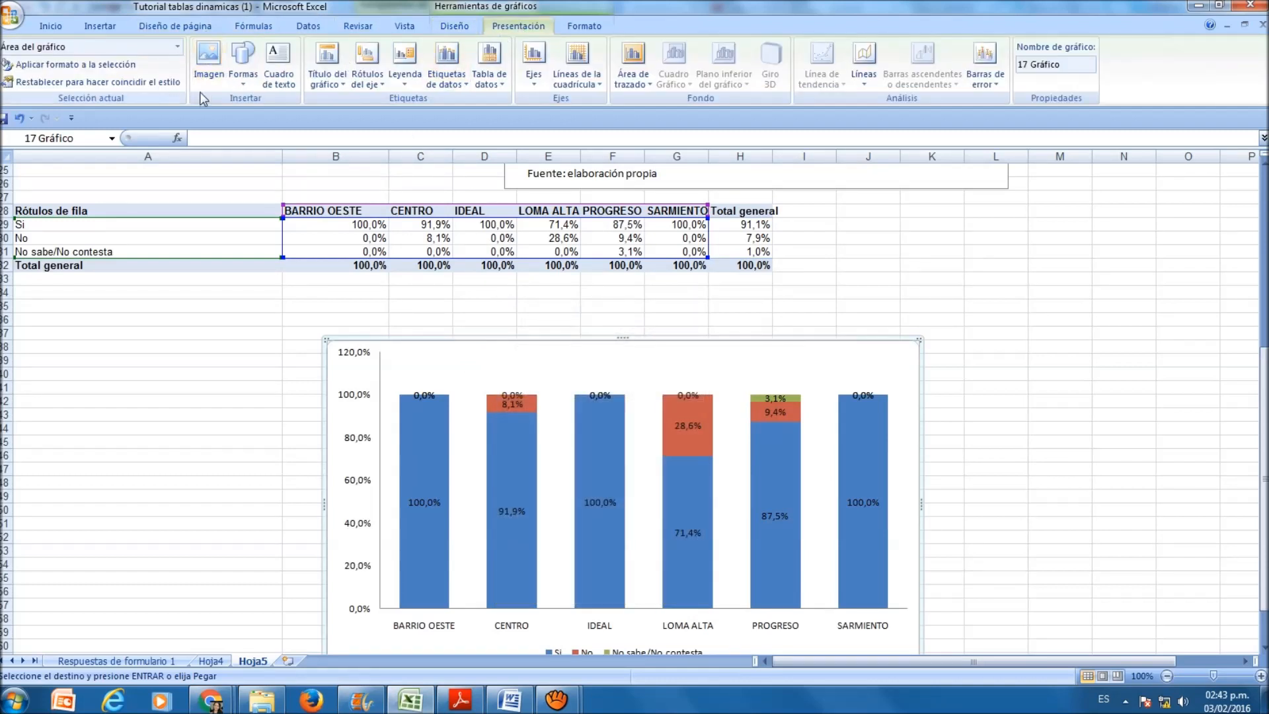
pyautogui.click(327, 78)
pyautogui.click(427, 175)
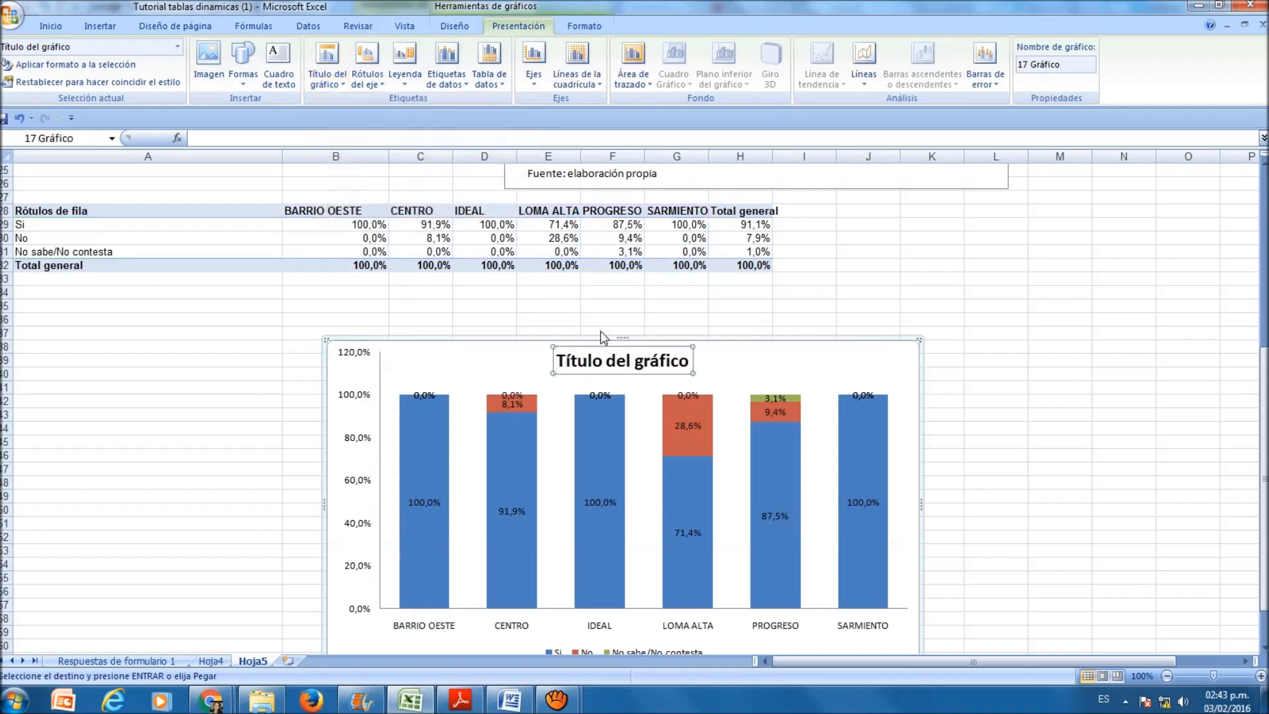
# Set the chart title to "Porcentaje de niños que se lavan las manos antes de comer según zona en el municipio x, año 2016. N=101."
pyautogui.moveTo(687, 366); pyautogui.dragTo(530, 339)
pyautogui.write('Porcentaje')
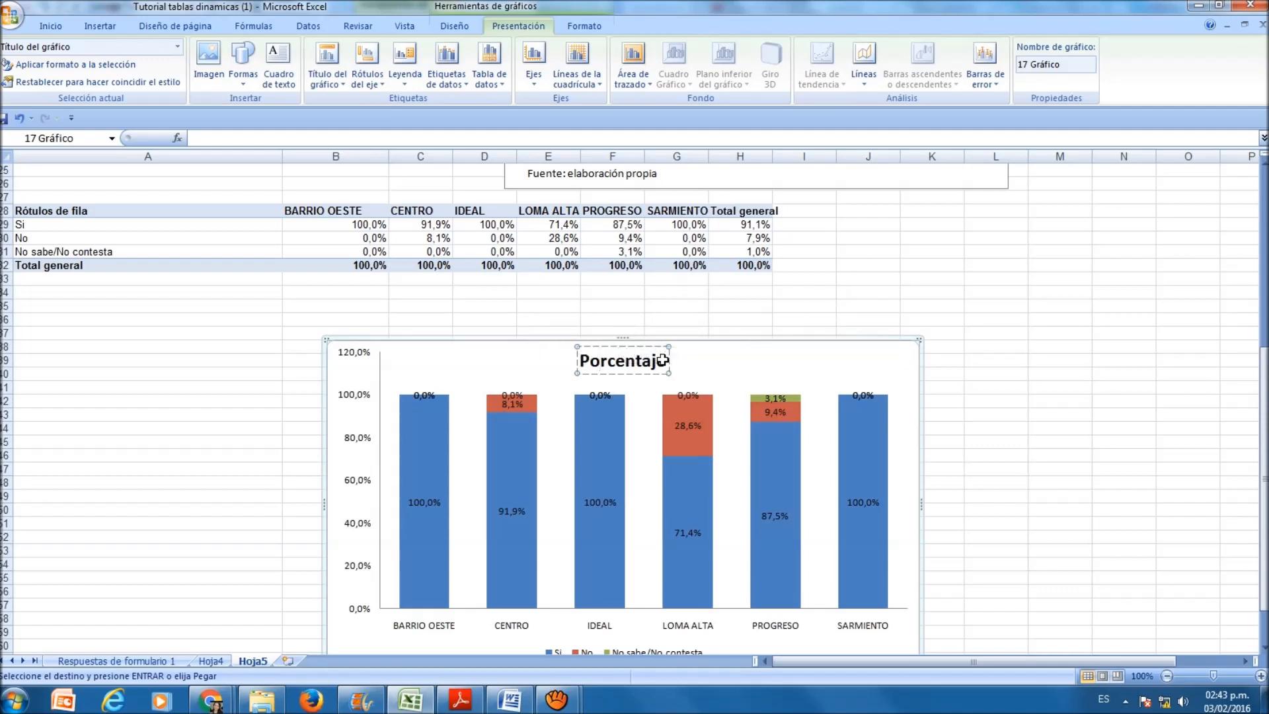
pyautogui.write('de')
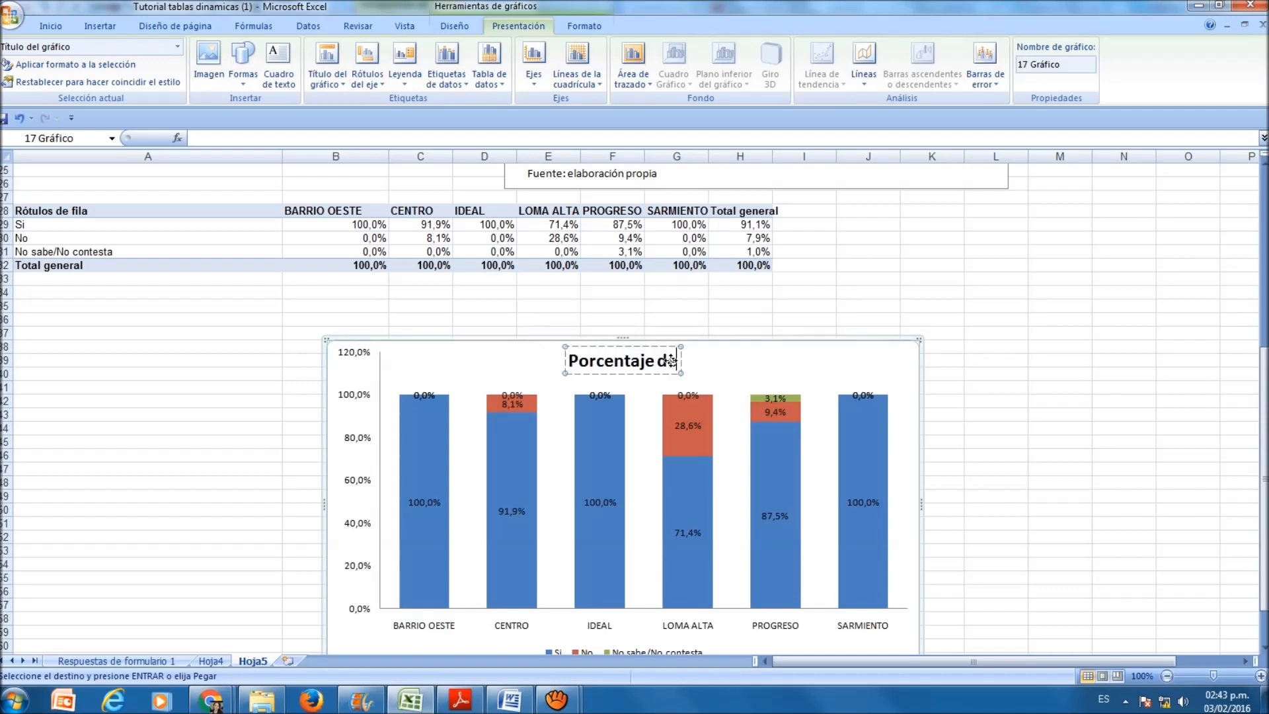
pyautogui.write(' niños')
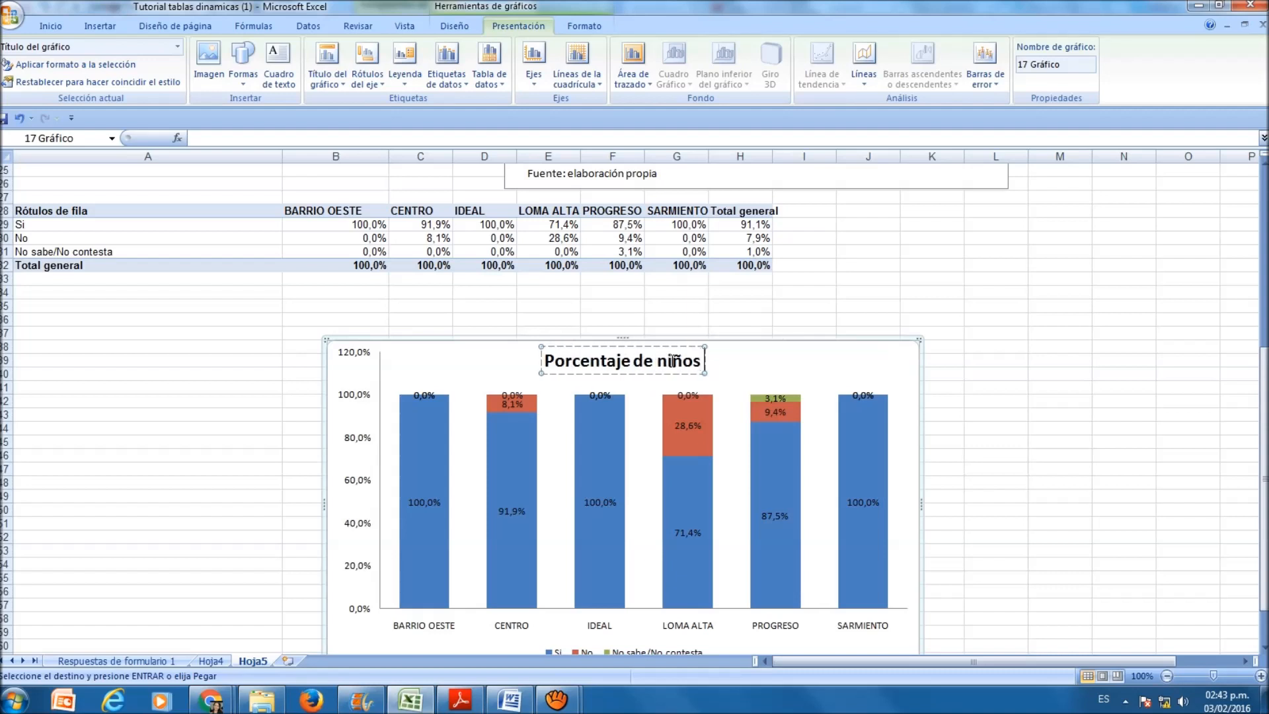
pyautogui.write(' que se lavn la')
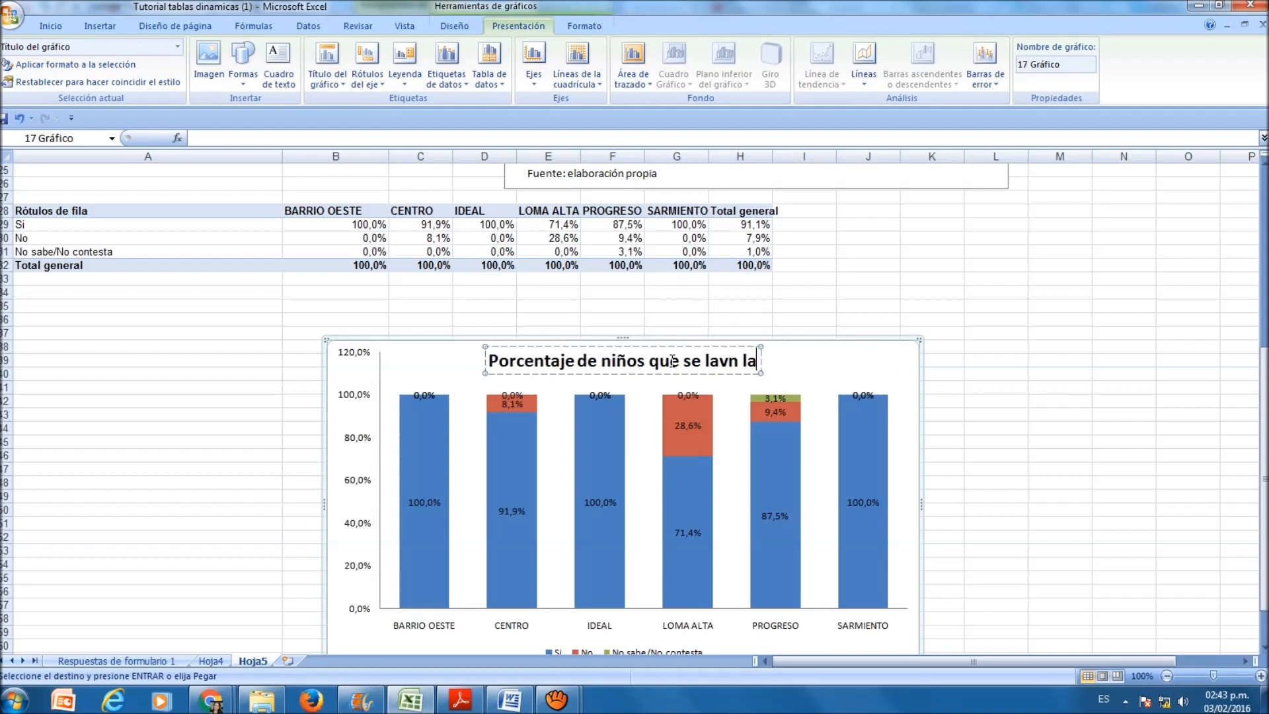
pyautogui.write('s manos antes')
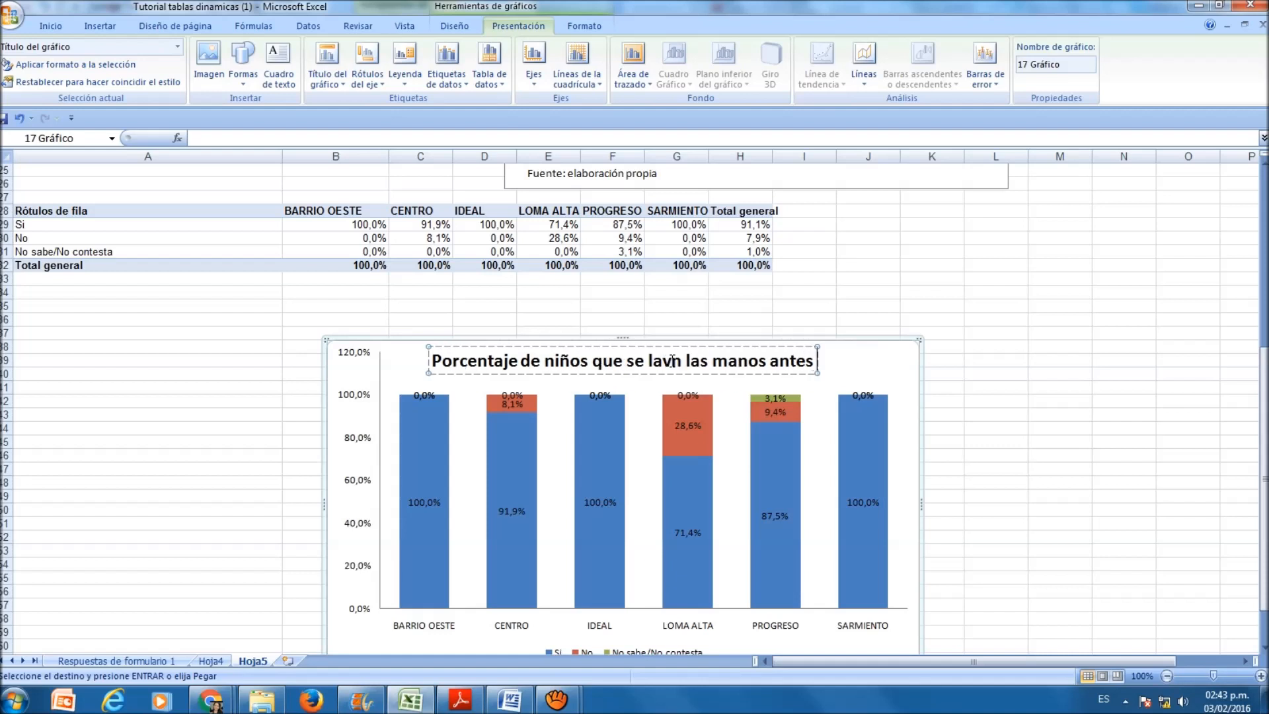
pyautogui.write(' de comer según zona.')
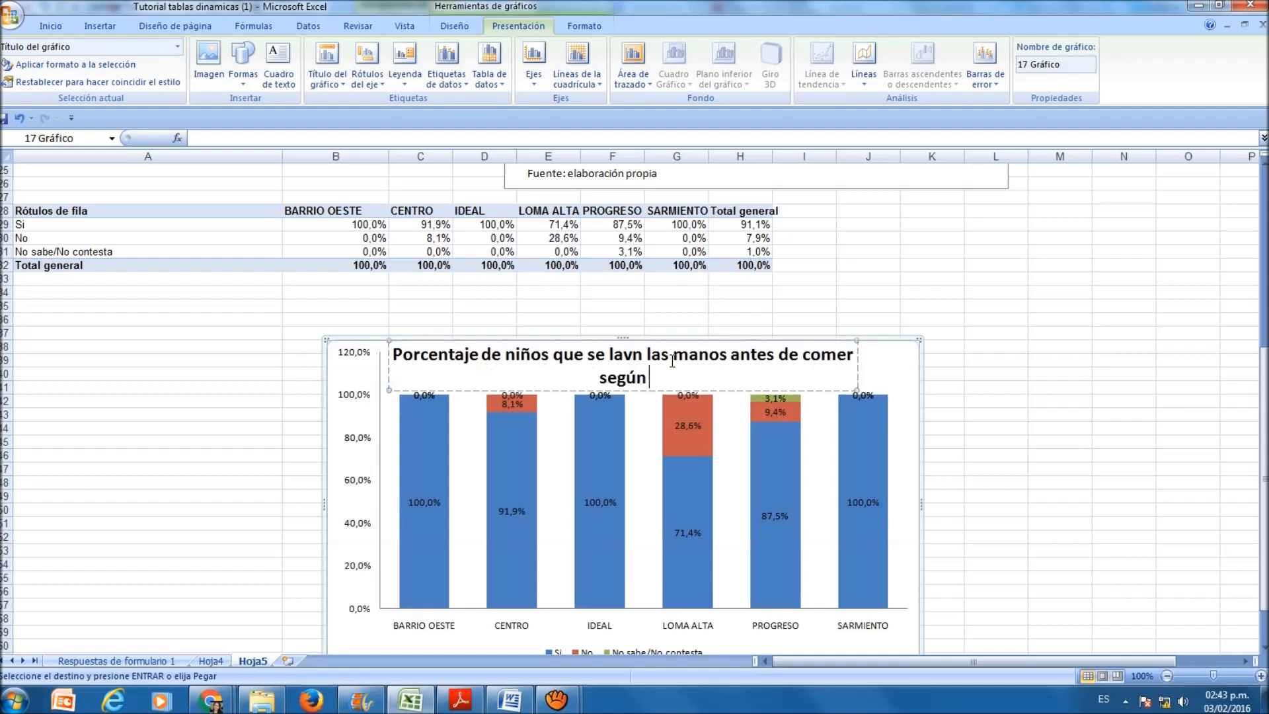
pyautogui.press('BackSpace')
pyautogui.write('en el municpio')
pyautogui.press('BackSpace')
pyautogui.press('BackSpace')
pyautogui.press('BackSpace')
pyautogui.write('ipio x, año')
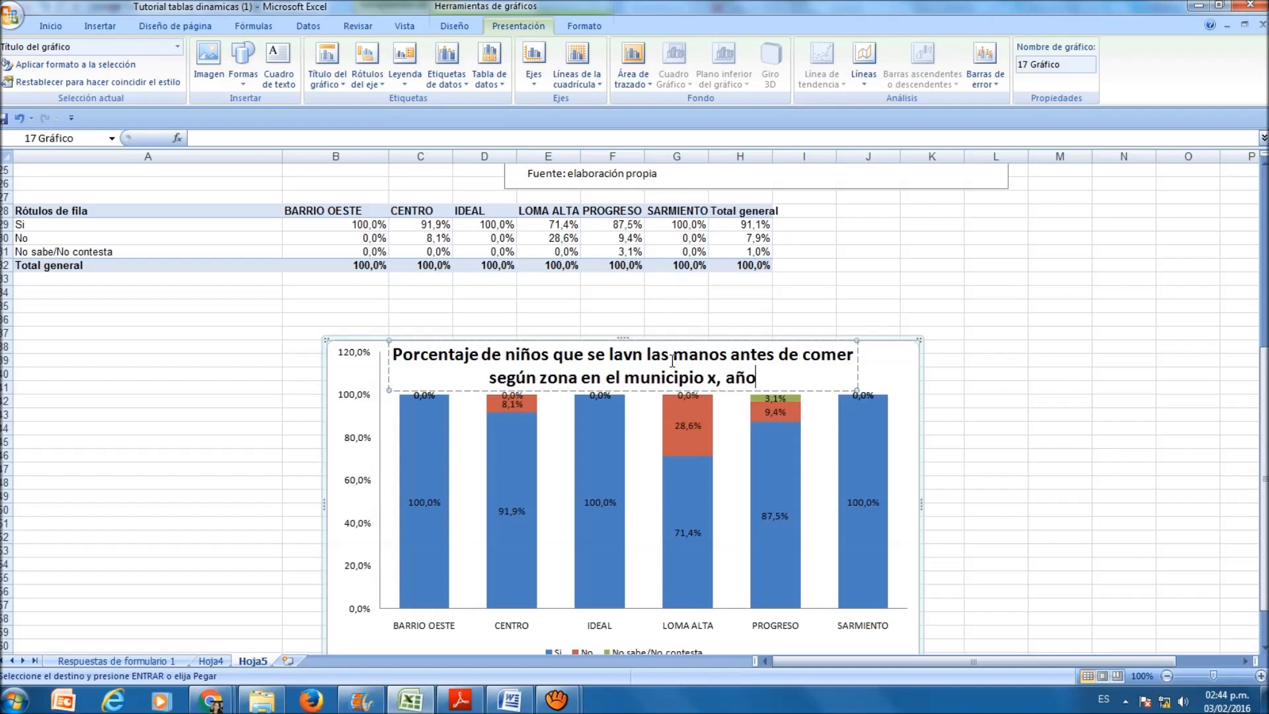
pyautogui.write(' 2016. N=101.')
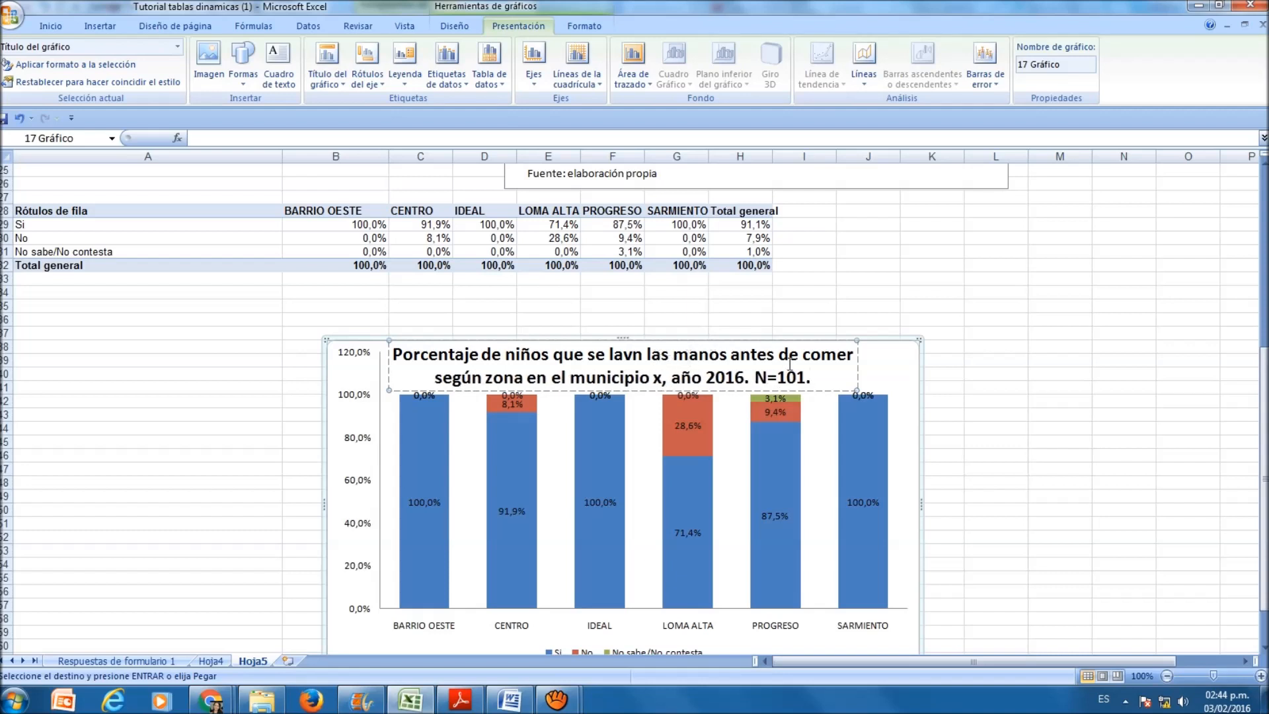
pyautogui.click(633, 356)
pyautogui.write('a')
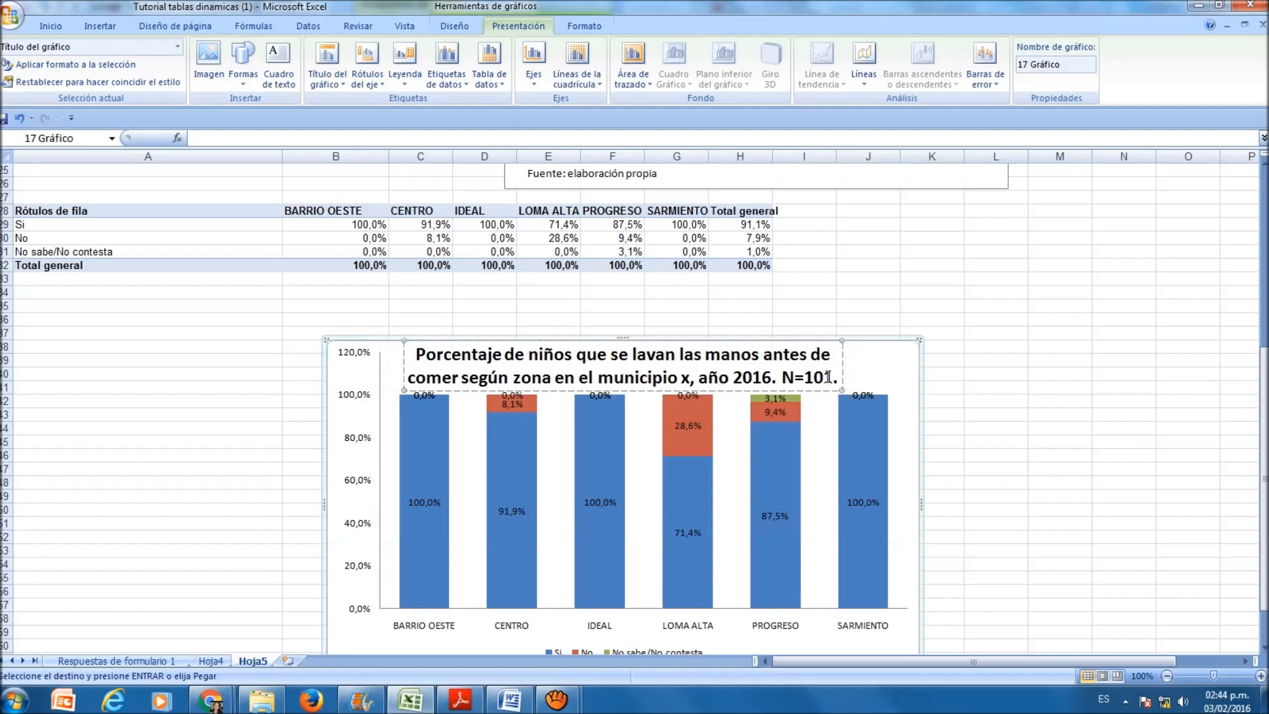
# Reduce the font size of the stacked column chart's title text to 14
pyautogui.moveTo(828, 378); pyautogui.dragTo(476, 327)
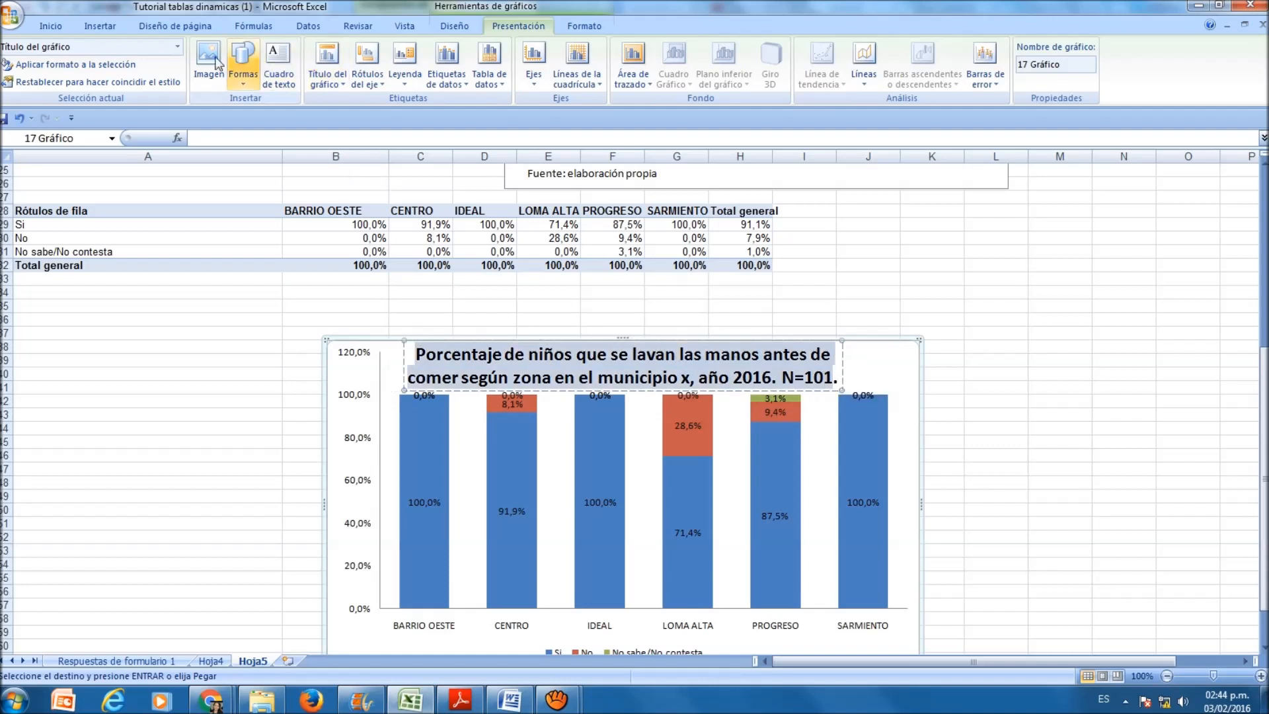
pyautogui.click(46, 29)
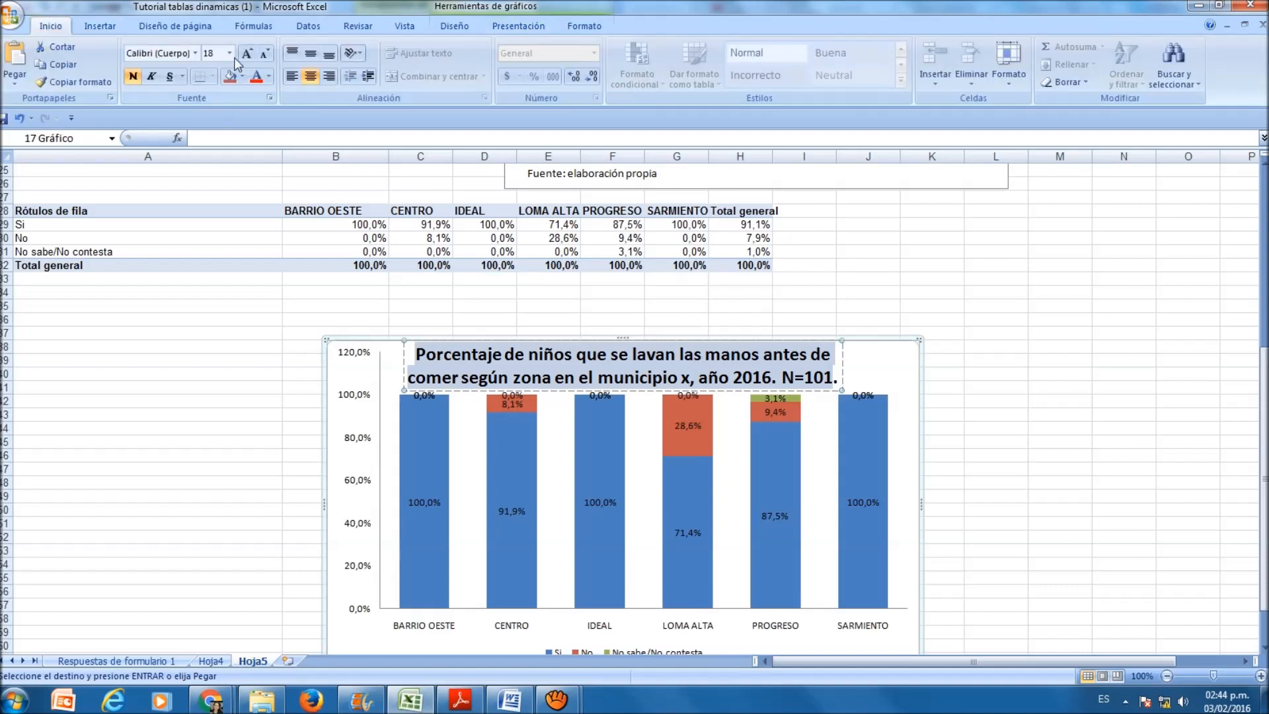
pyautogui.click(212, 54)
pyautogui.write('1')
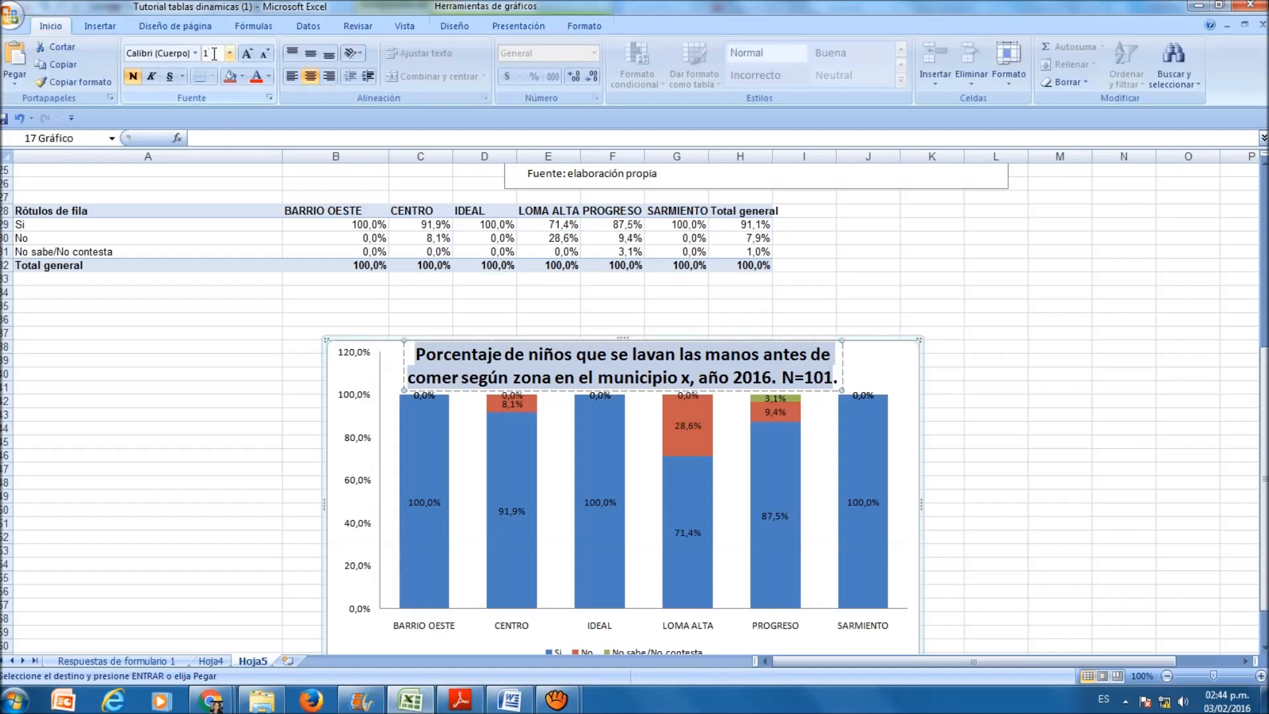
pyautogui.press('Return')
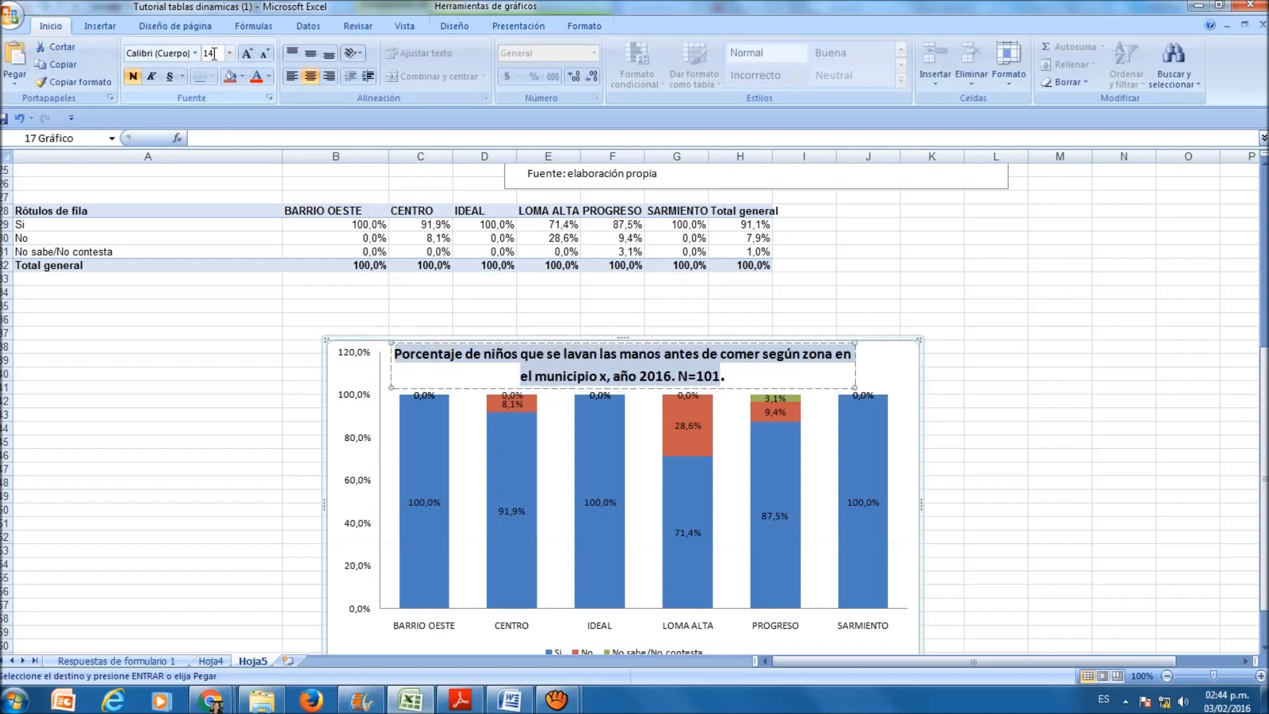
pyautogui.click(664, 379)
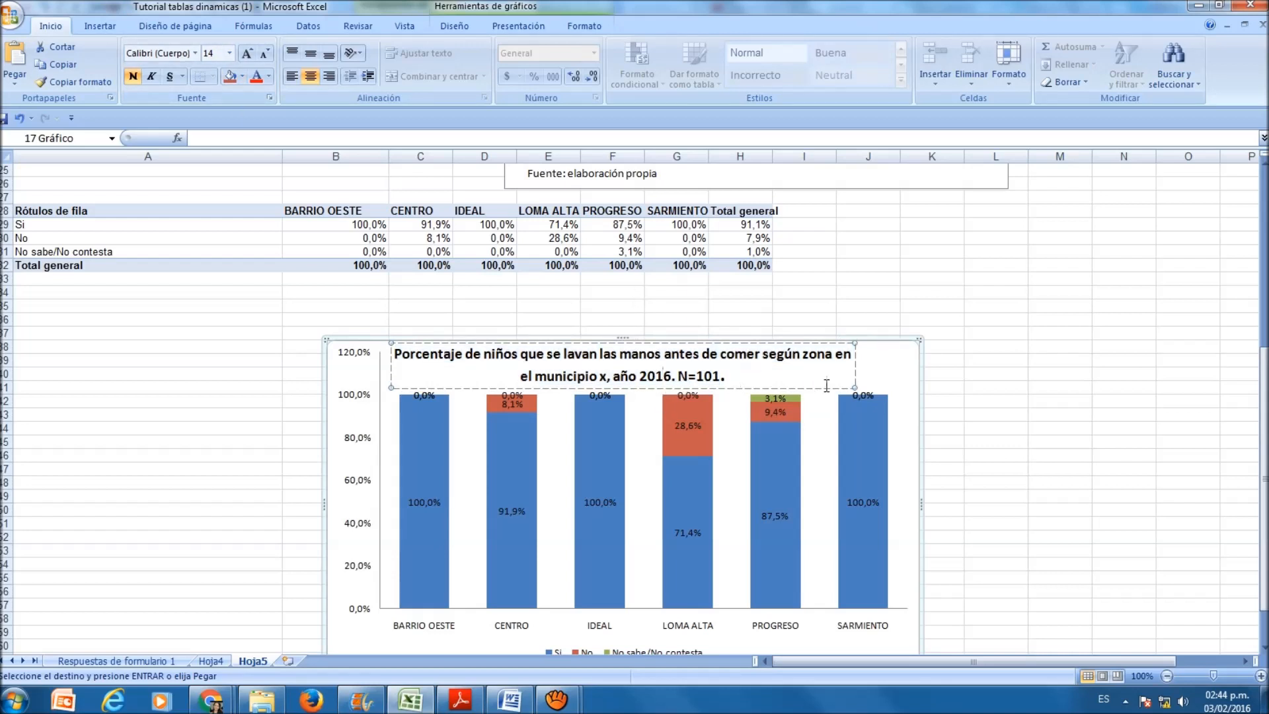
# Enlarge the stacked column chart and shift its title slightly so it sits centered above the columns
pyautogui.moveTo(922, 343); pyautogui.dragTo(979, 300)
pyautogui.click(803, 342)
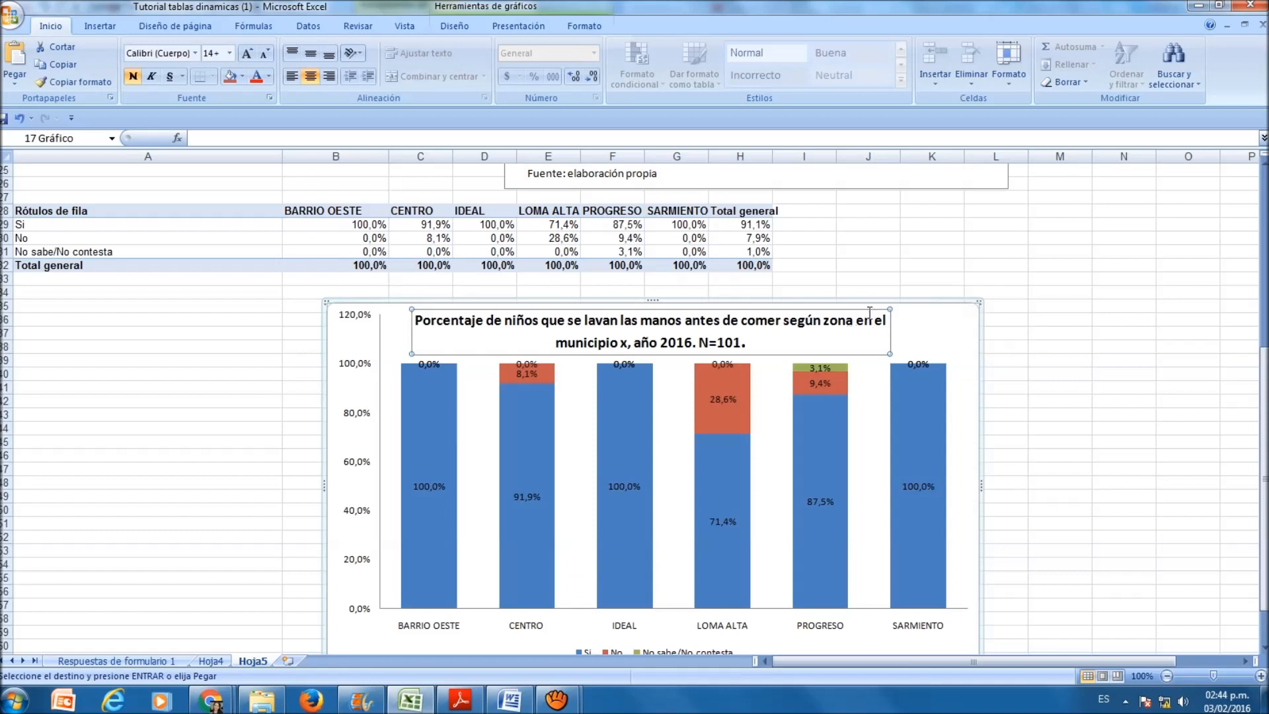
pyautogui.moveTo(888, 309); pyautogui.dragTo(905, 308)
# Delete the 0,0% data labels on the BARRIO OESTE and CENTRO columns
pyautogui.click(431, 364)
pyautogui.click(438, 365)
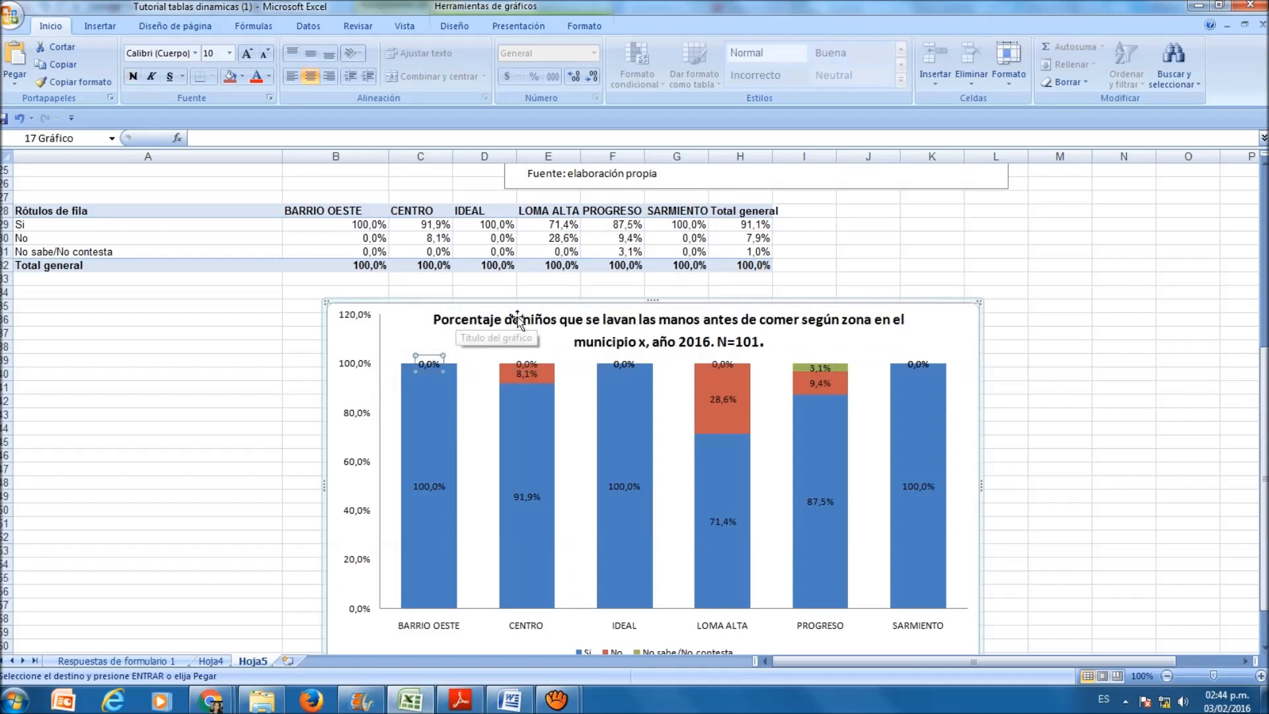
pyautogui.click(429, 363)
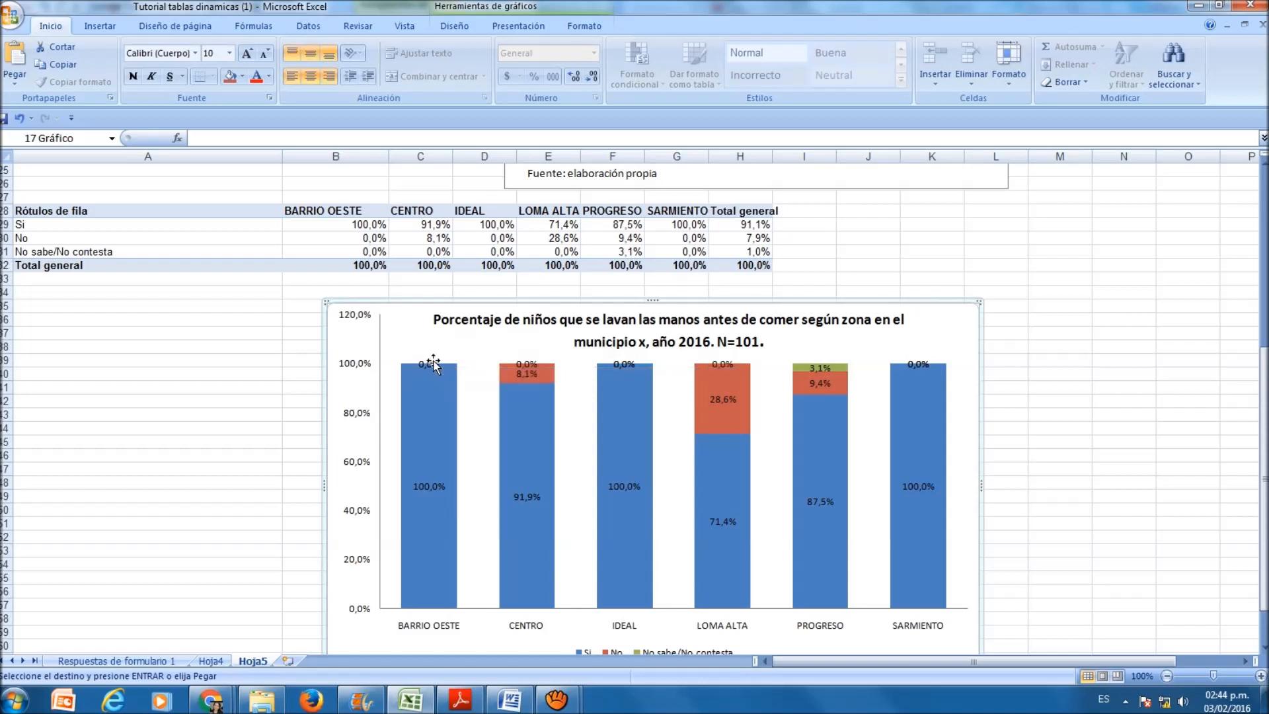
pyautogui.click(426, 362)
pyautogui.click(427, 362)
pyautogui.press('Delete')
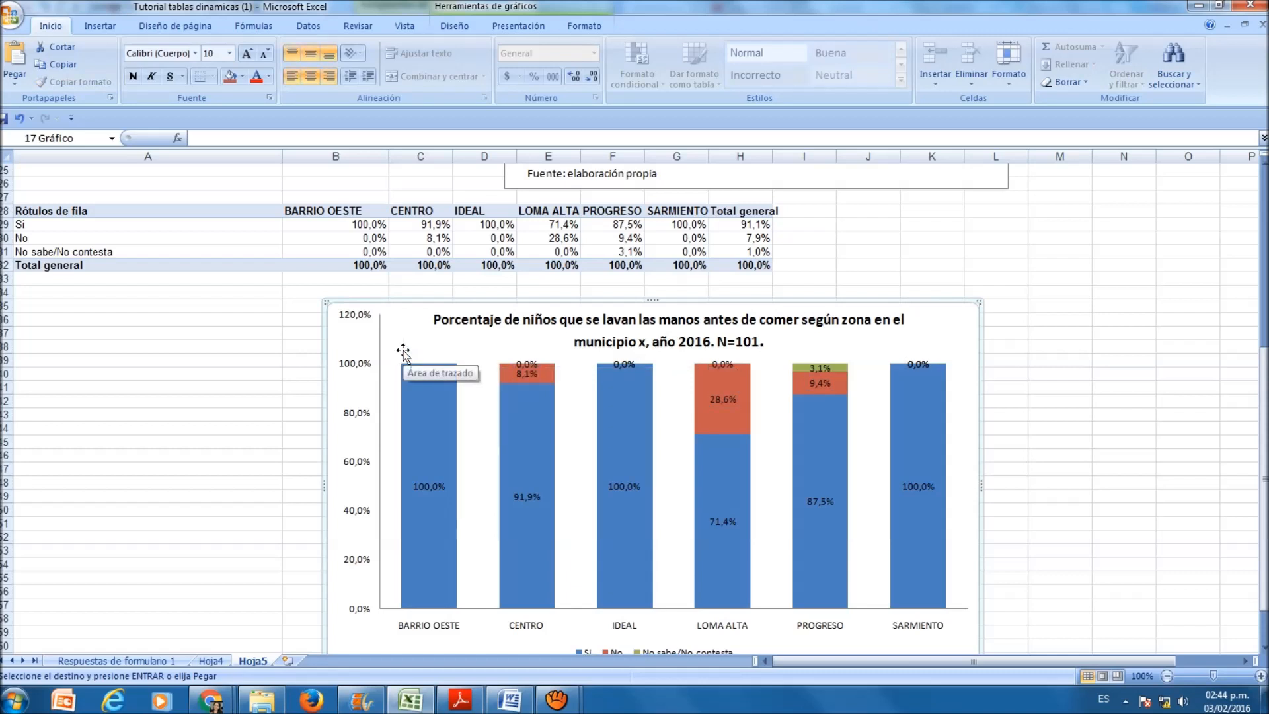
pyautogui.click(527, 363)
pyautogui.click(526, 363)
pyautogui.press('Delete')
# Delete the 0,0% data labels on the IDEAL and LOMA ALTA columns
pyautogui.click(621, 362)
pyautogui.click(620, 360)
pyautogui.press('Delete')
pyautogui.click(625, 361)
pyautogui.click(627, 358)
pyautogui.press('Delete')
pyautogui.click(728, 366)
pyautogui.click(730, 364)
pyautogui.press('Delete')
pyautogui.click(918, 364)
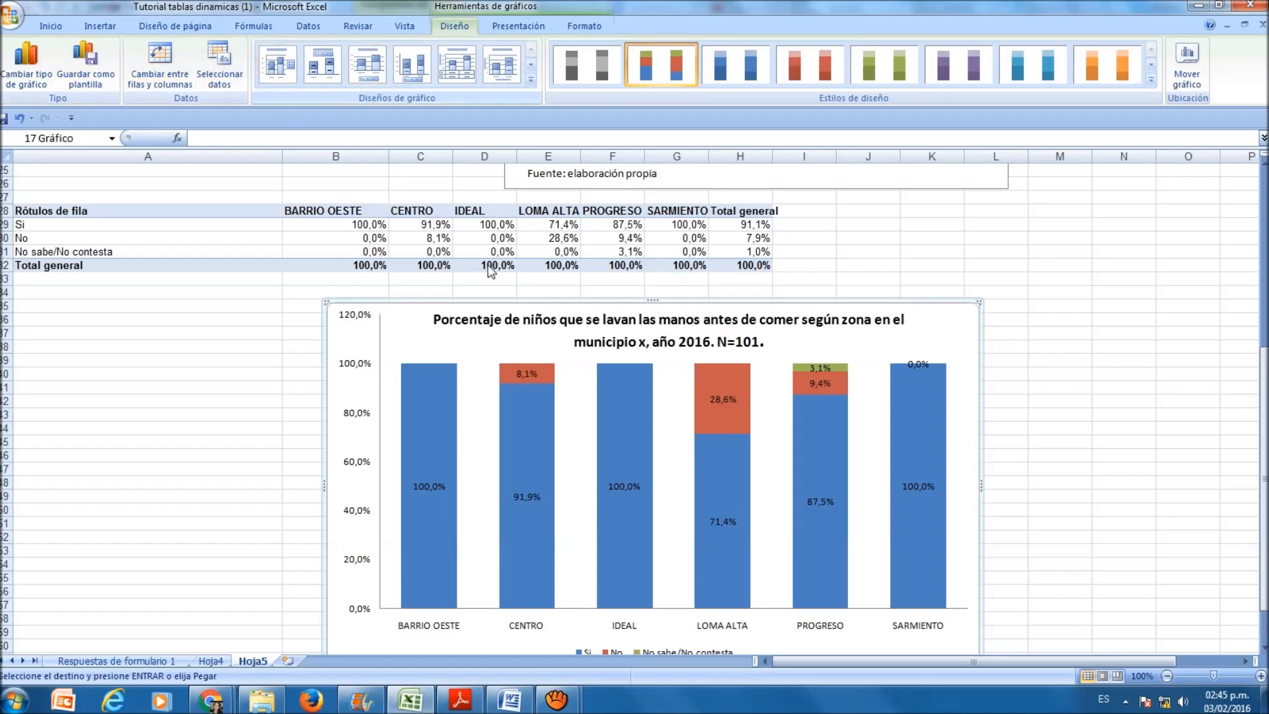
# Move the stacked column chart further down the sheet so it starts at about row 42
pyautogui.scroll(-3, 977, 437)
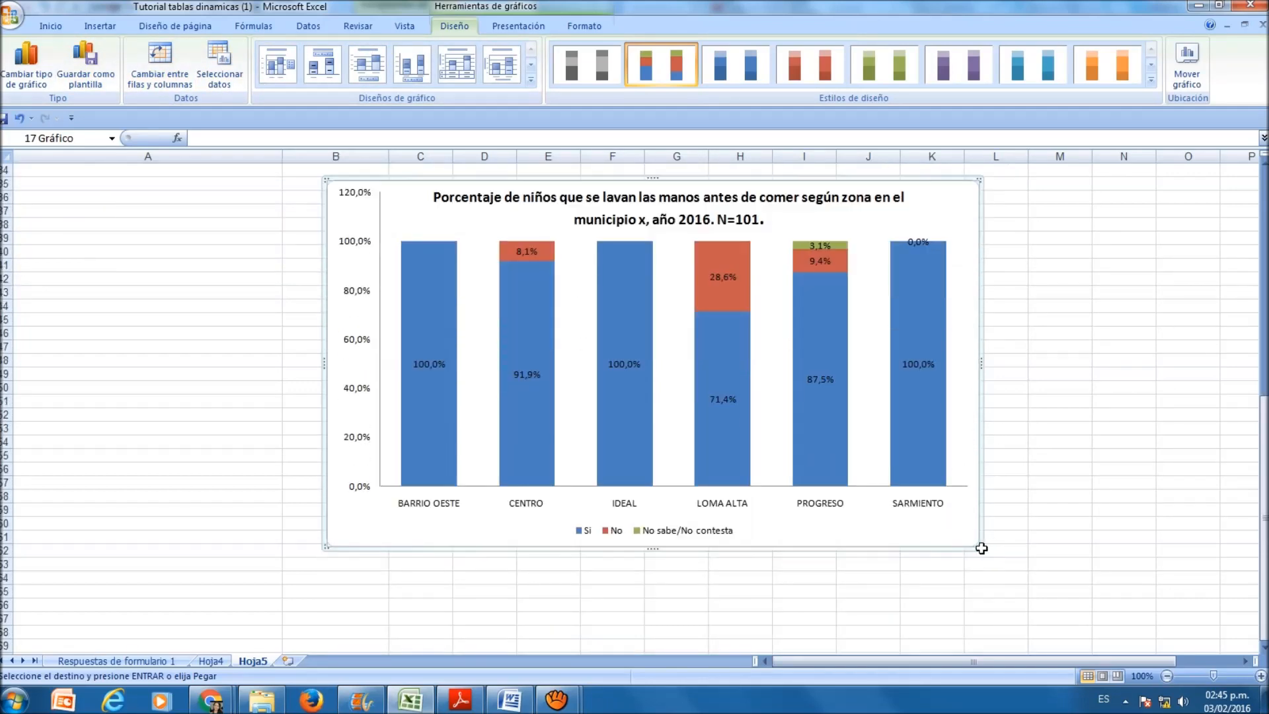
pyautogui.moveTo(978, 529); pyautogui.dragTo(1023, 623)
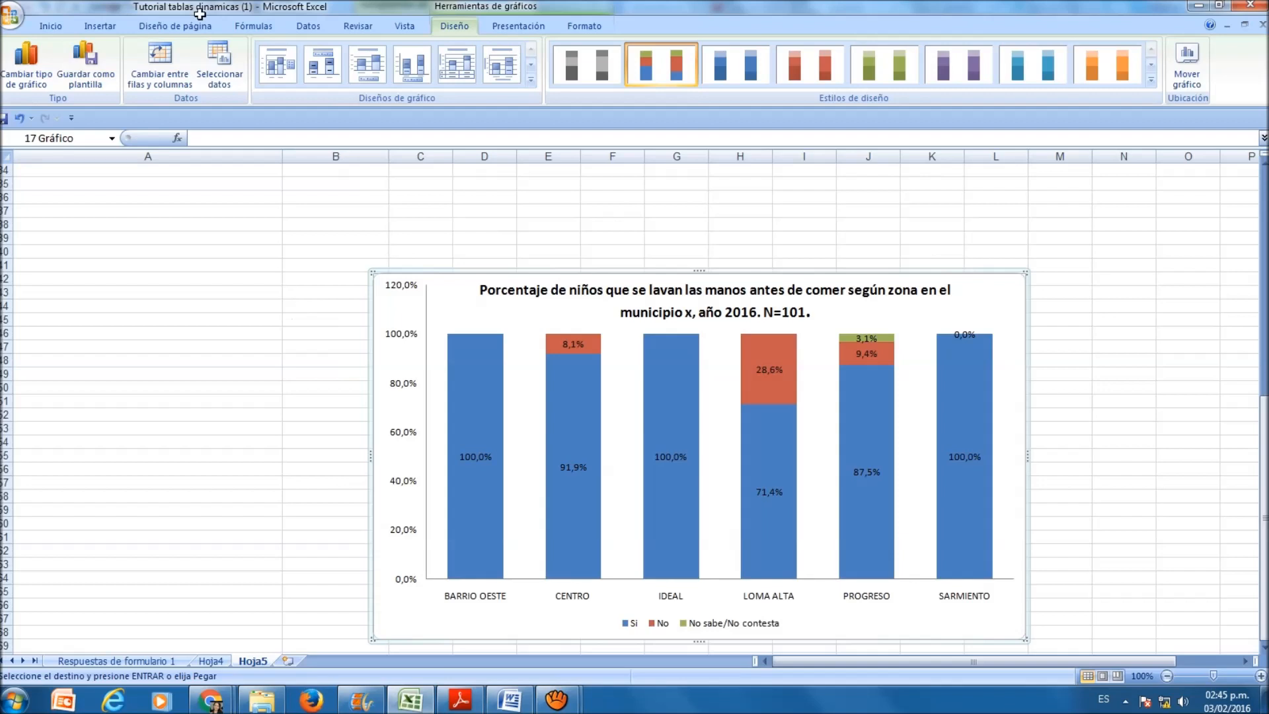
pyautogui.click(518, 26)
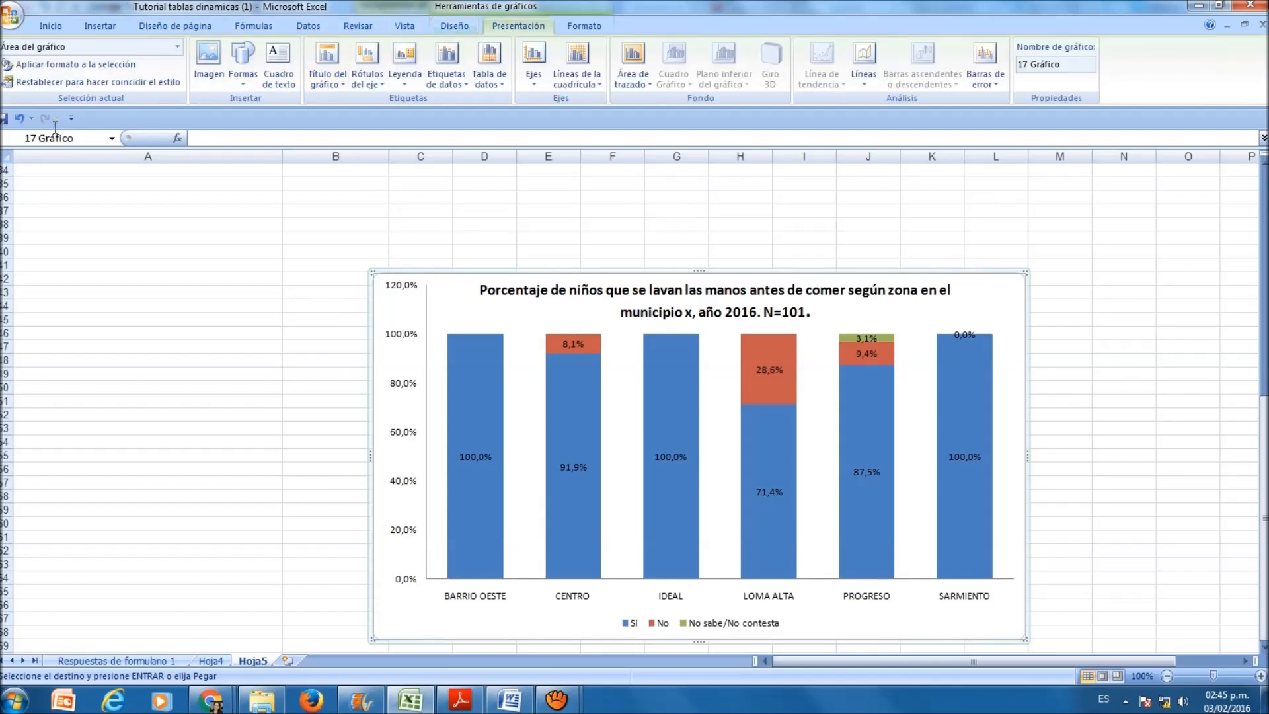
pyautogui.click(282, 87)
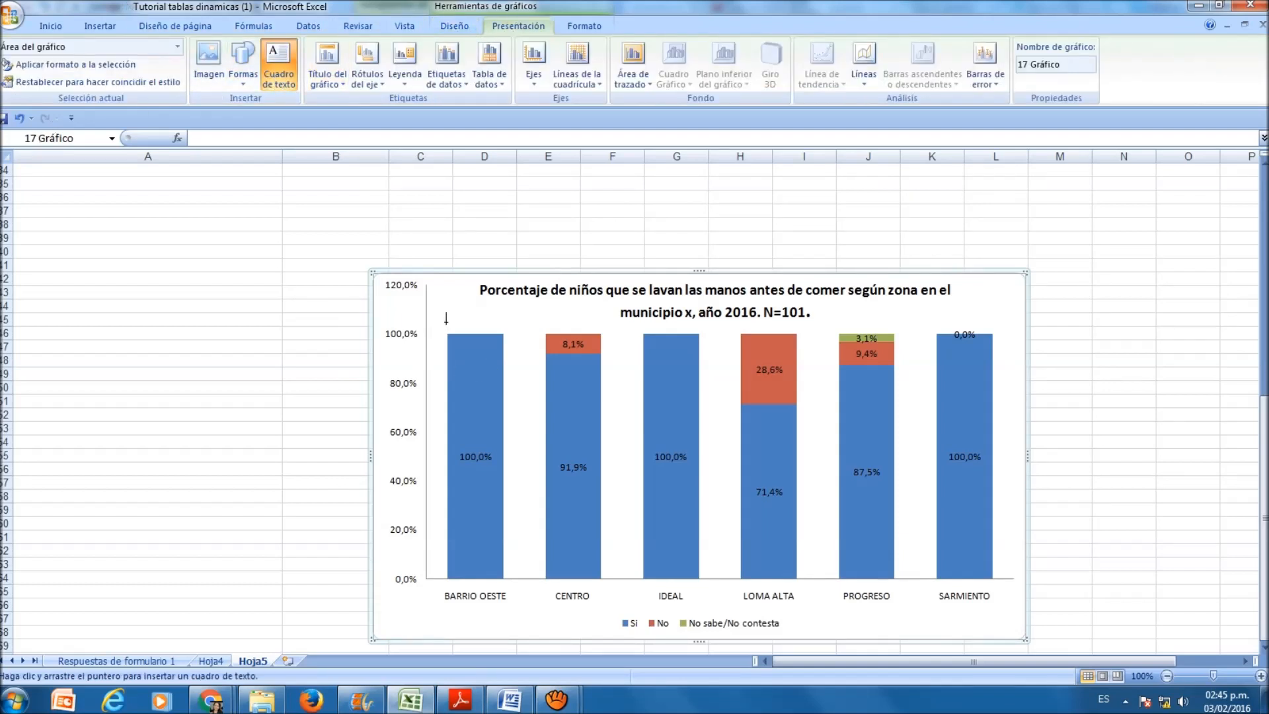
pyautogui.moveTo(447, 320); pyautogui.dragTo(506, 331)
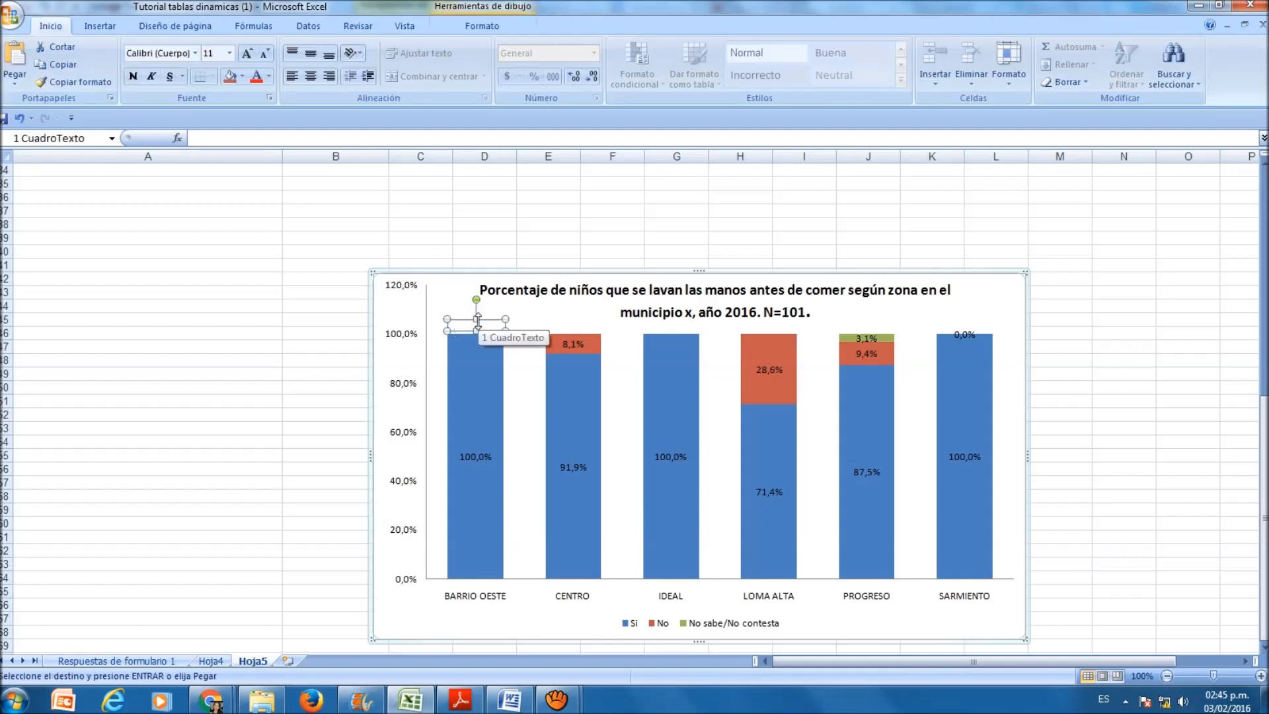
pyautogui.moveTo(488, 321); pyautogui.dragTo(492, 312)
pyautogui.click(463, 321)
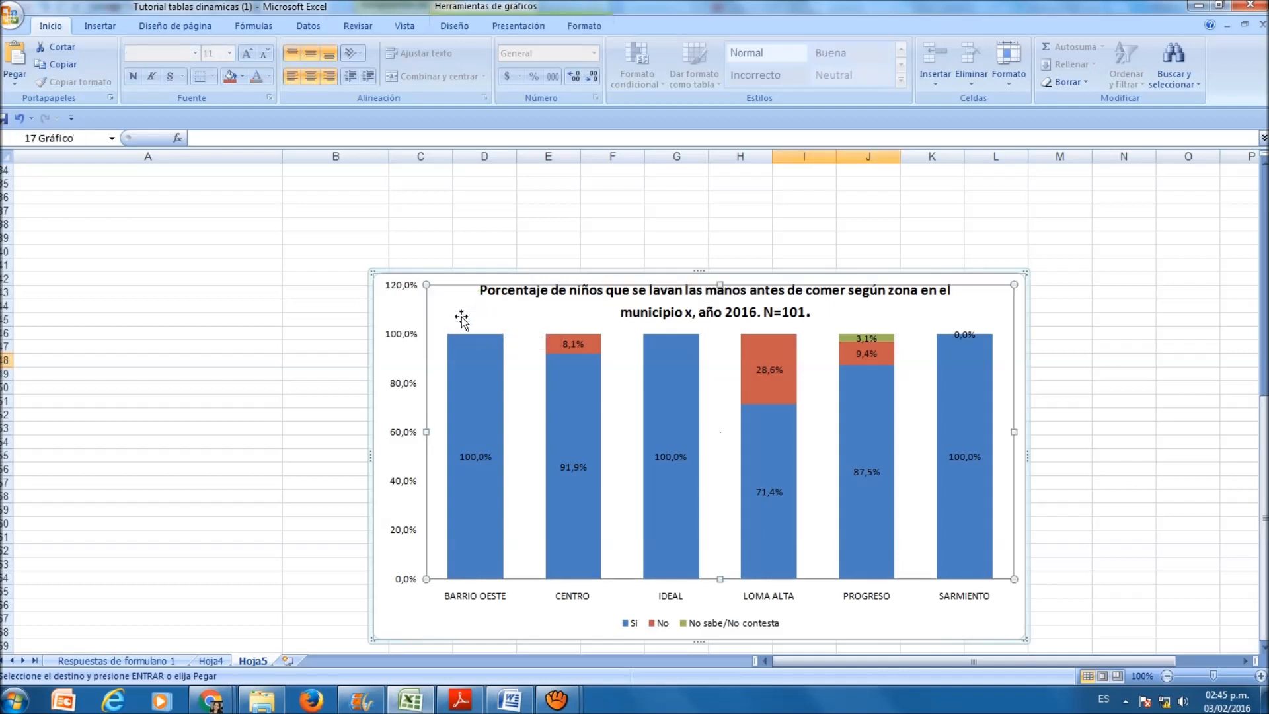
# Add a small text box reading "N=5" just above the BARRIO OESTE column of the chart
pyautogui.click(518, 26)
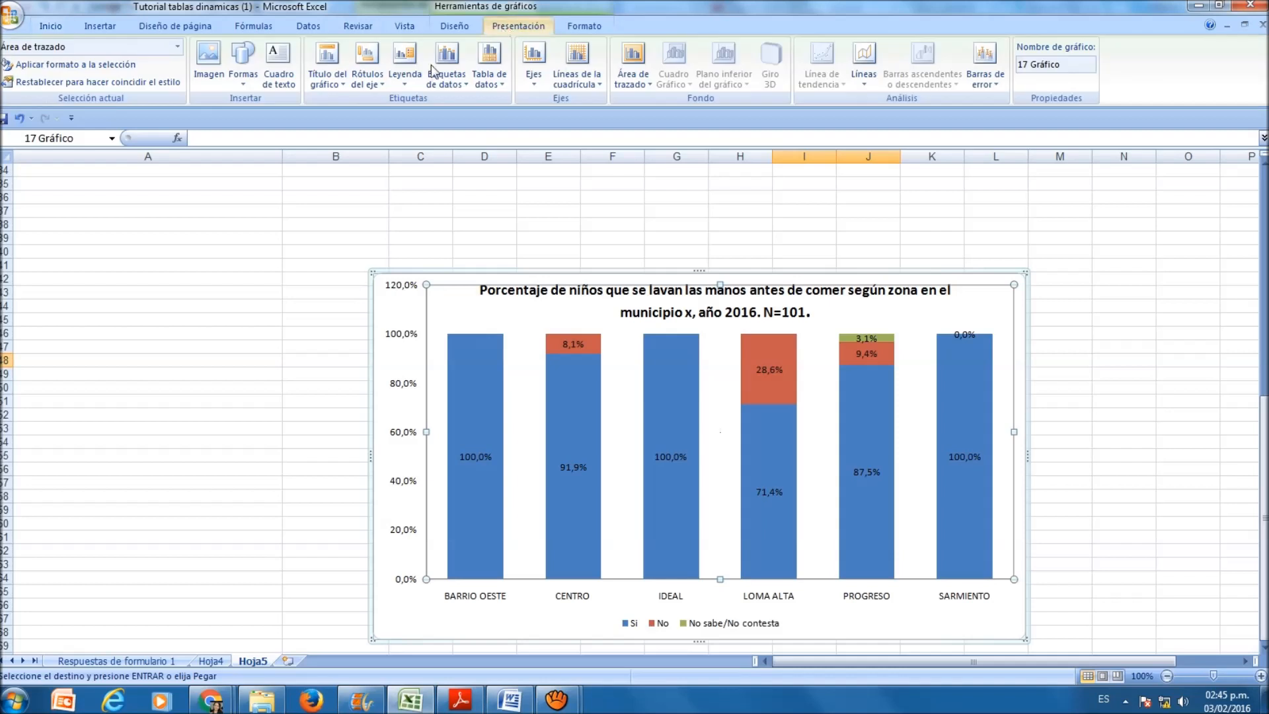
pyautogui.click(266, 76)
pyautogui.moveTo(454, 317); pyautogui.dragTo(503, 330)
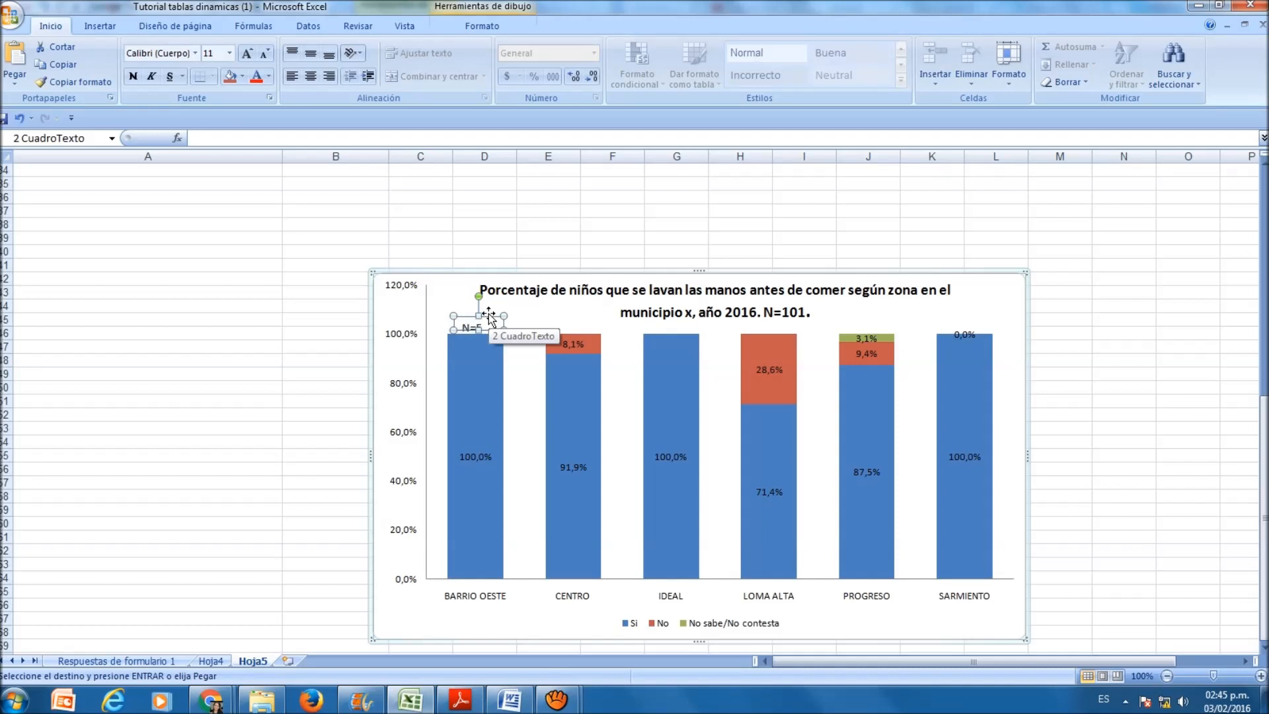
pyautogui.click(486, 360)
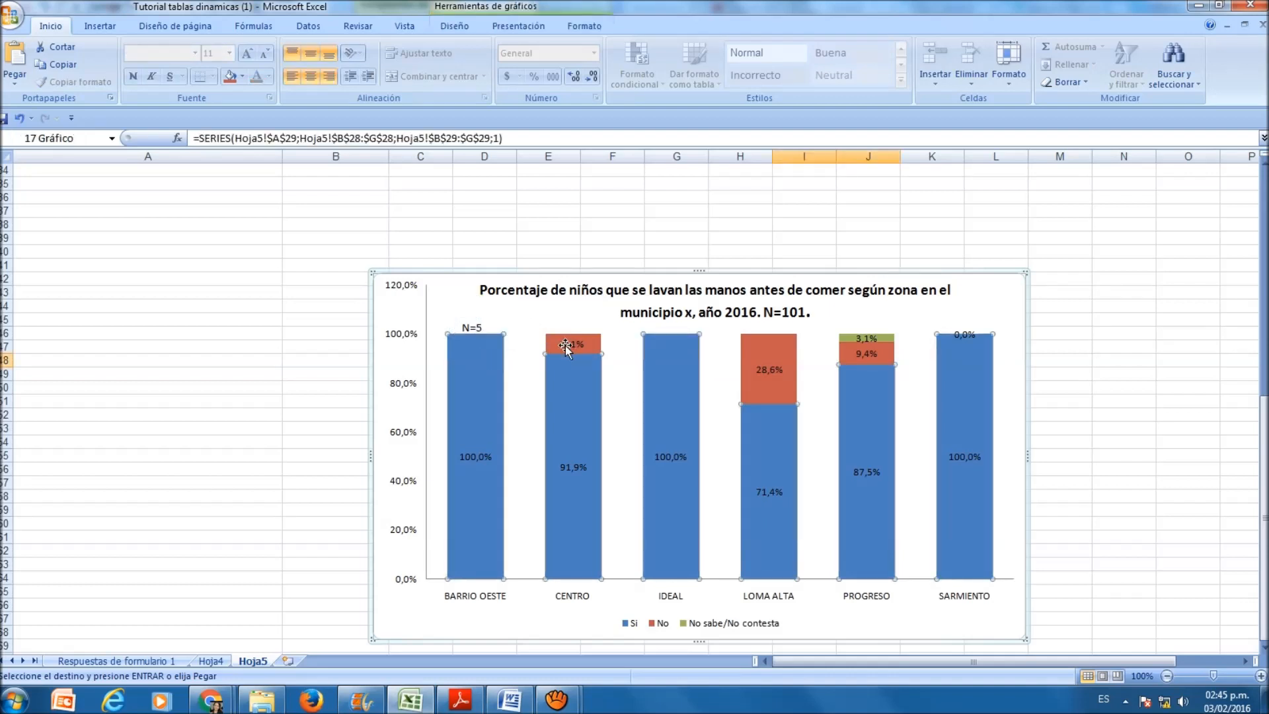
# Add a text box reading "fuente: elaboración propia" beside the chart legend and widen it to fit the text on one line
pyautogui.scroll(-2, 681, 439)
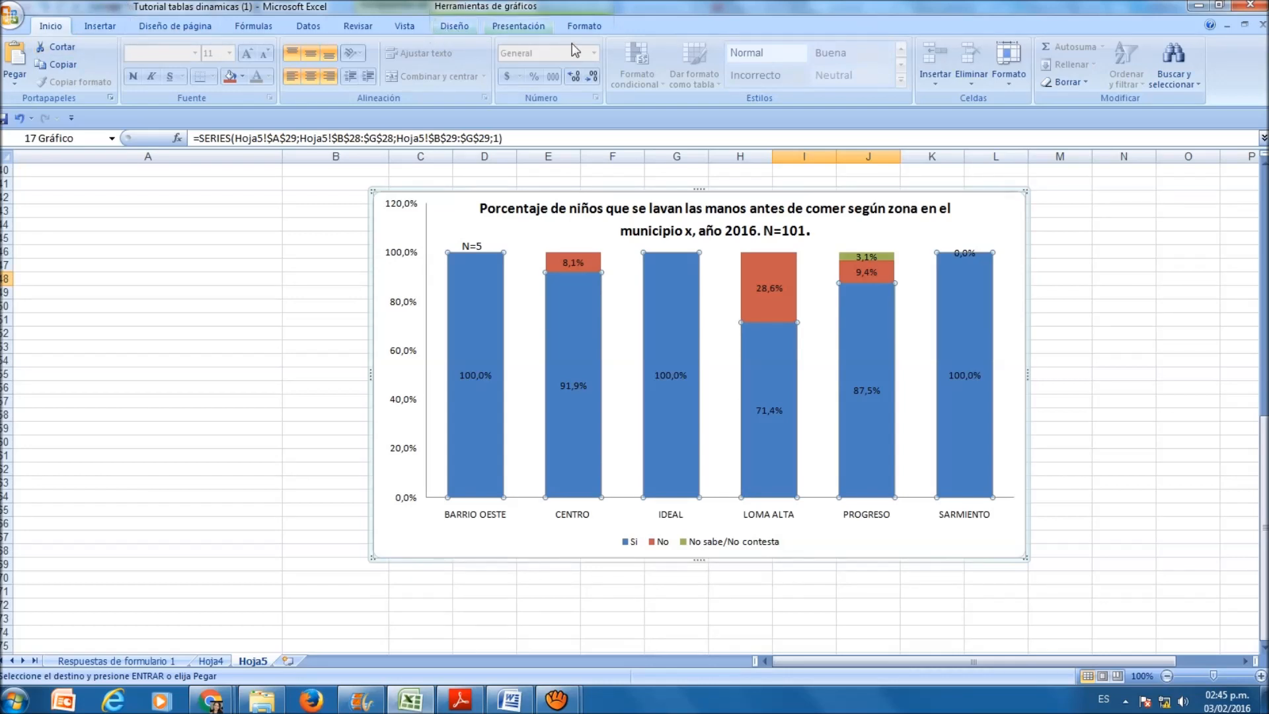
pyautogui.click(537, 26)
pyautogui.click(278, 66)
pyautogui.moveTo(395, 534); pyautogui.dragTo(515, 551)
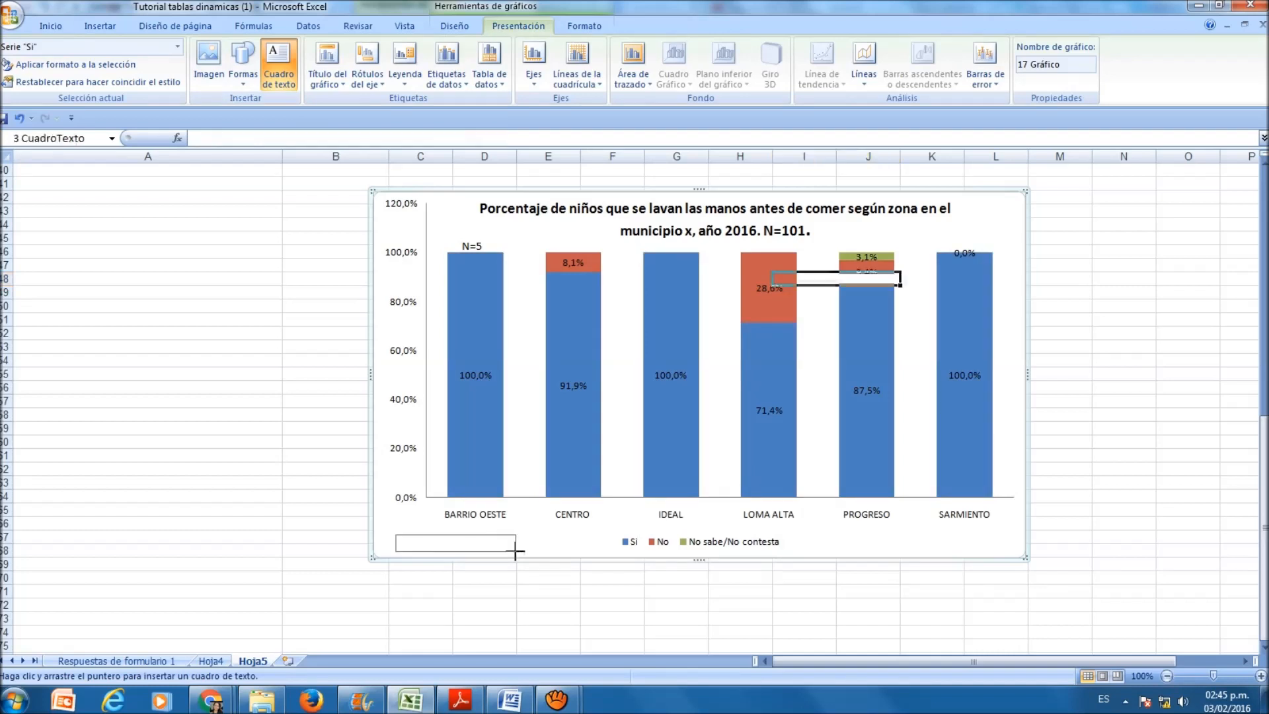
pyautogui.write('fuente: elaboración propia')
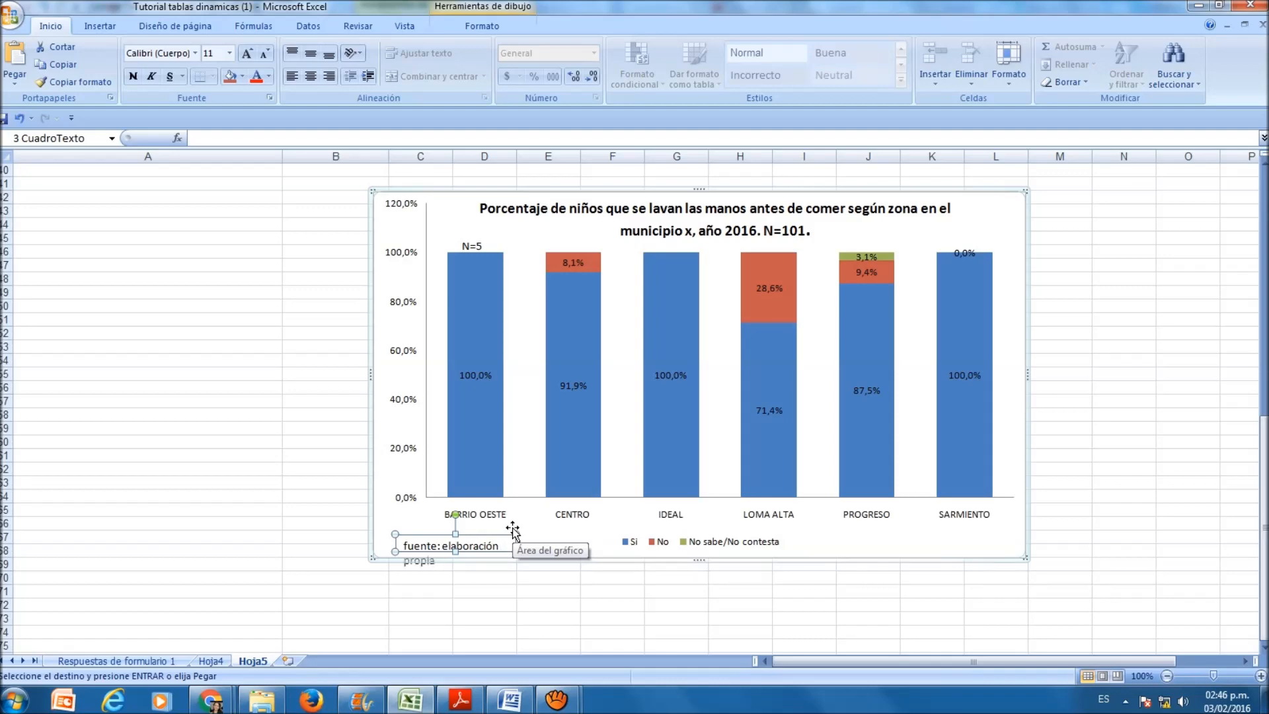
pyautogui.moveTo(514, 533); pyautogui.dragTo(604, 531)
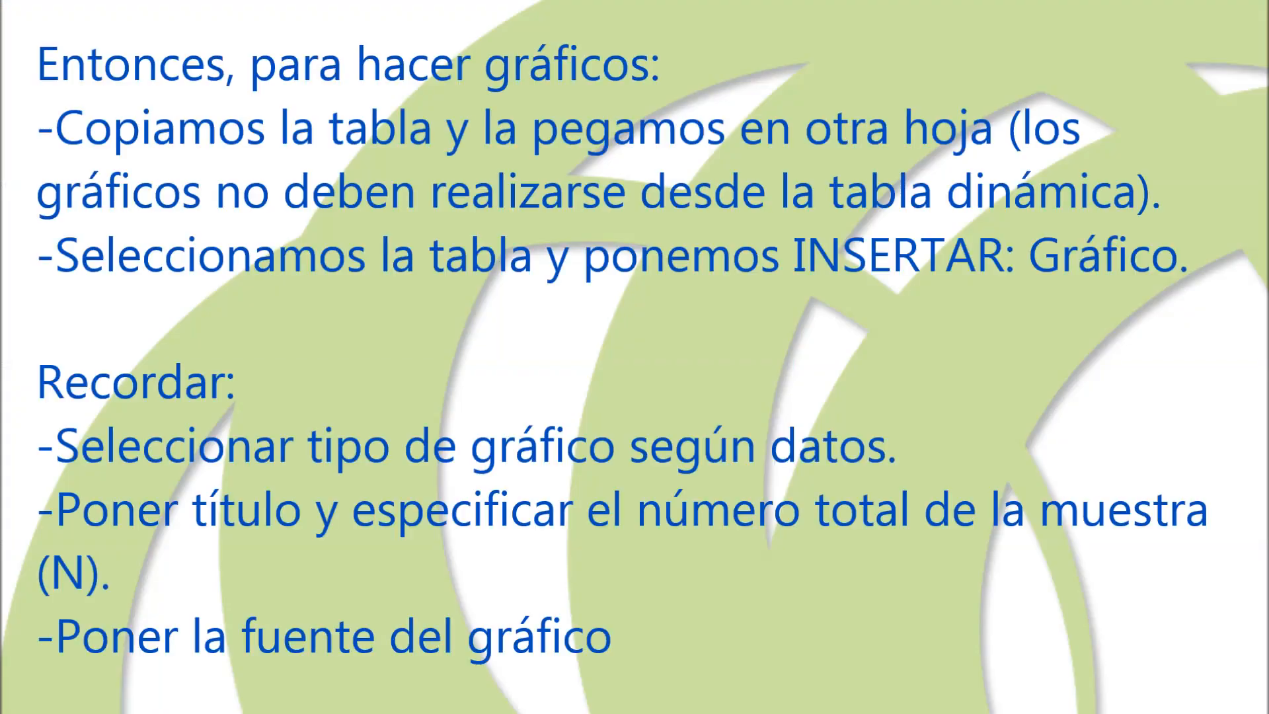